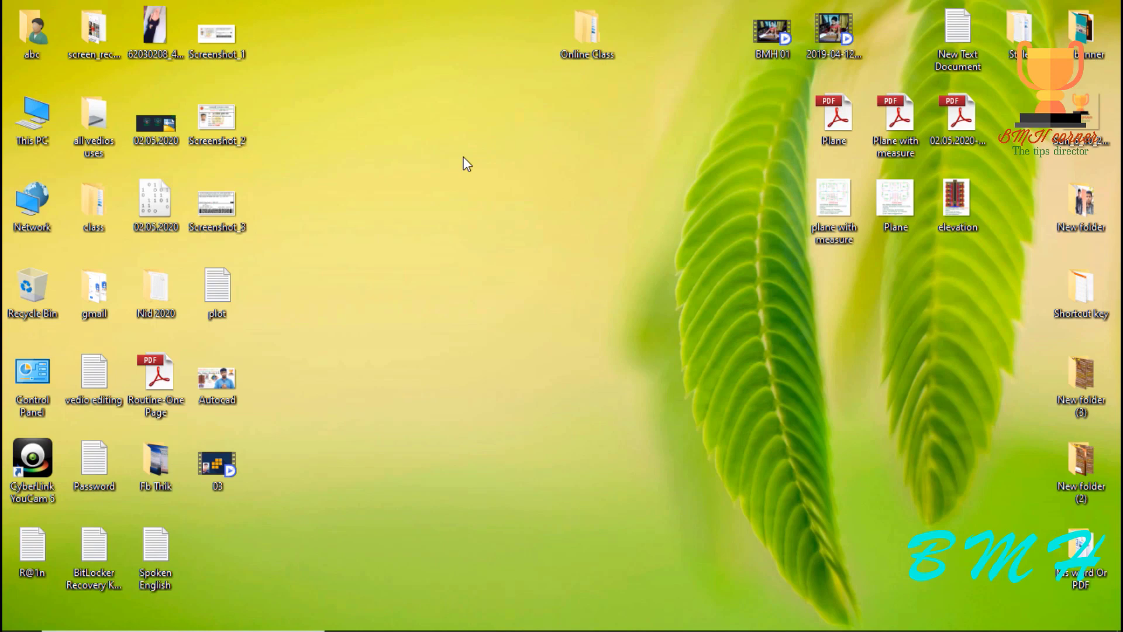
right_click(415, 109)
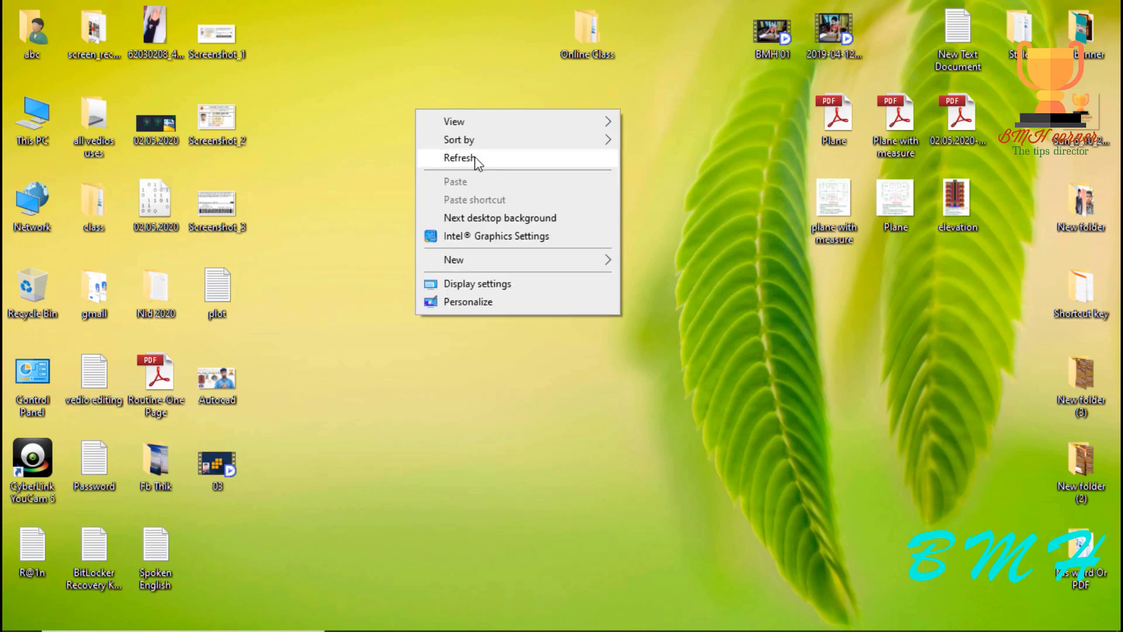
left_click(510, 160)
right_click(427, 108)
left_click(490, 160)
right_click(443, 150)
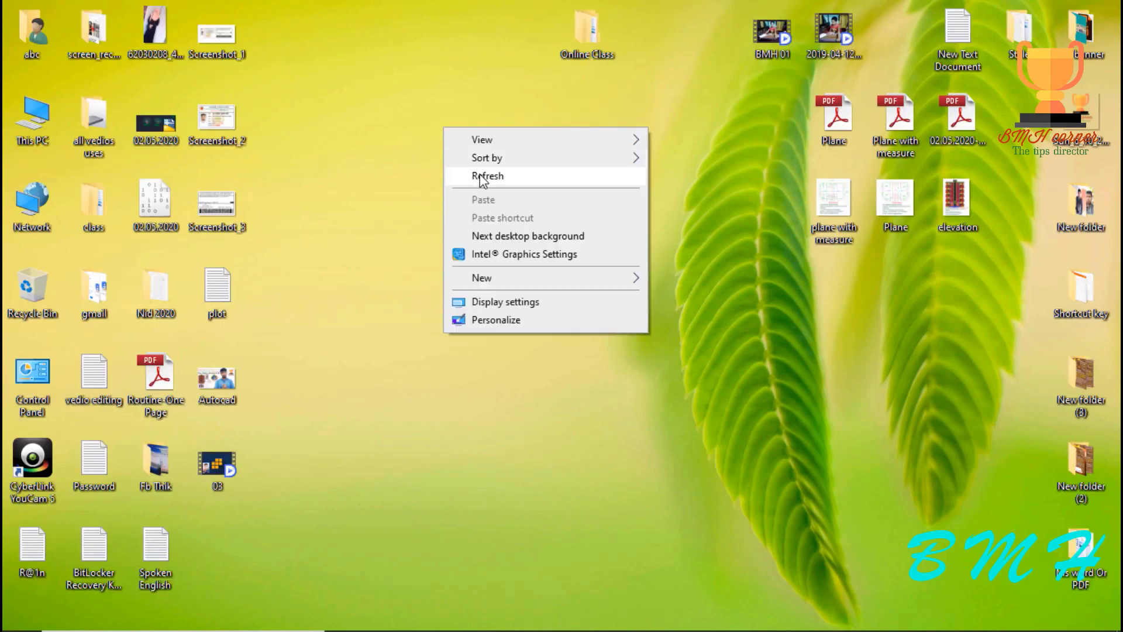
left_click(490, 176)
- Switch to AutoCAD 2017 and start a new blank drawing
left_click(629, 622)
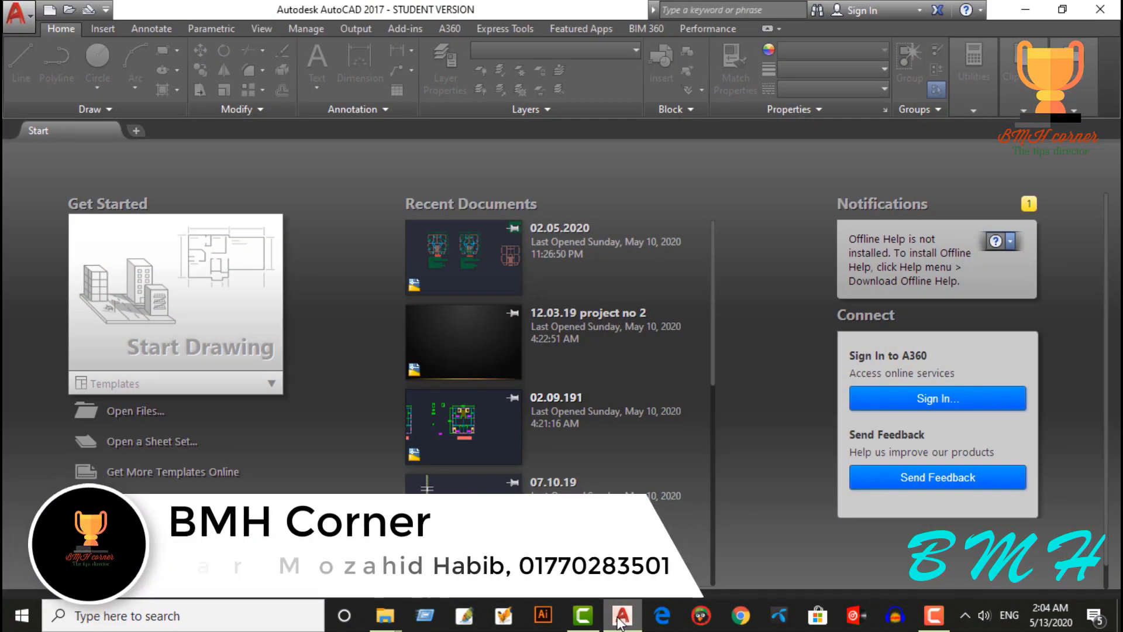
left_click(202, 326)
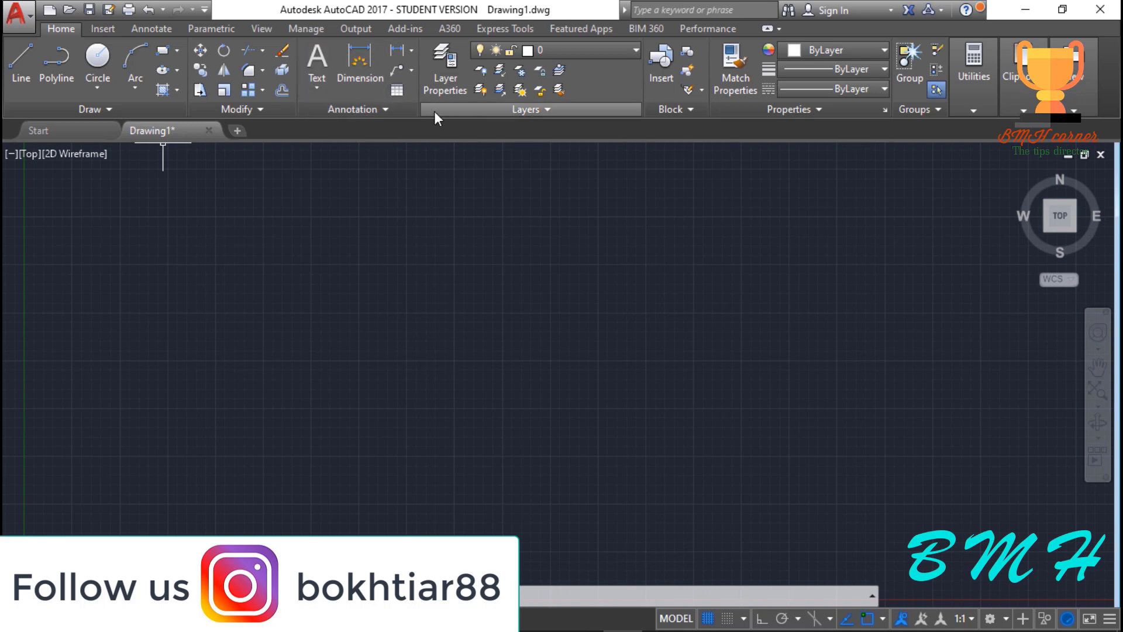
- Configure the drawing units with Decimal length type and Millimeters as the insertion scale
type("u")
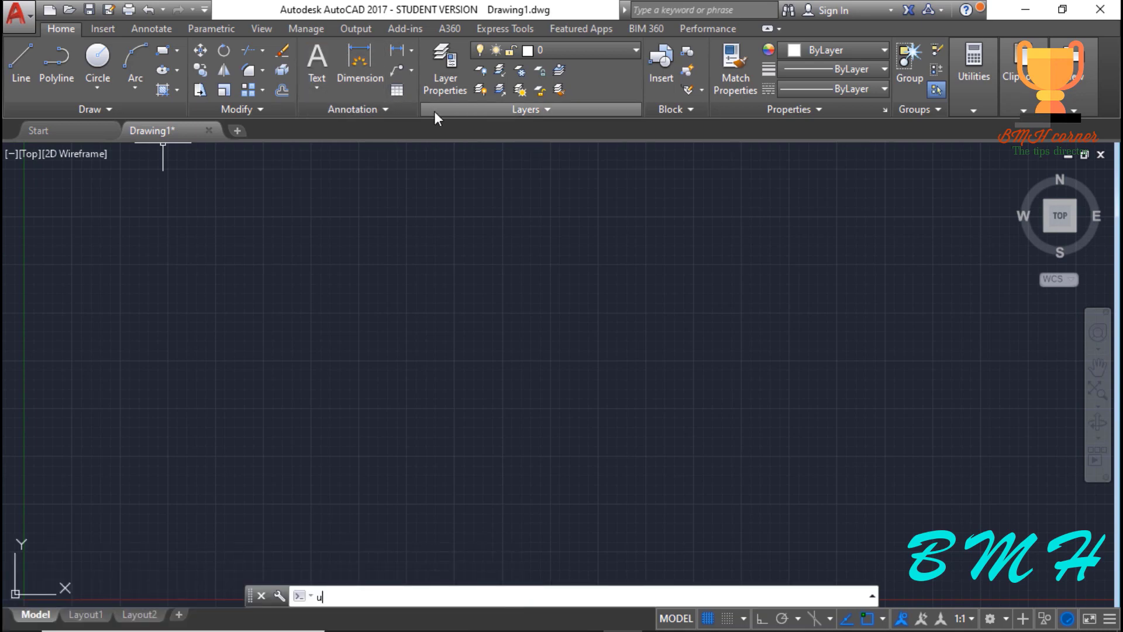
type("n")
key("Return")
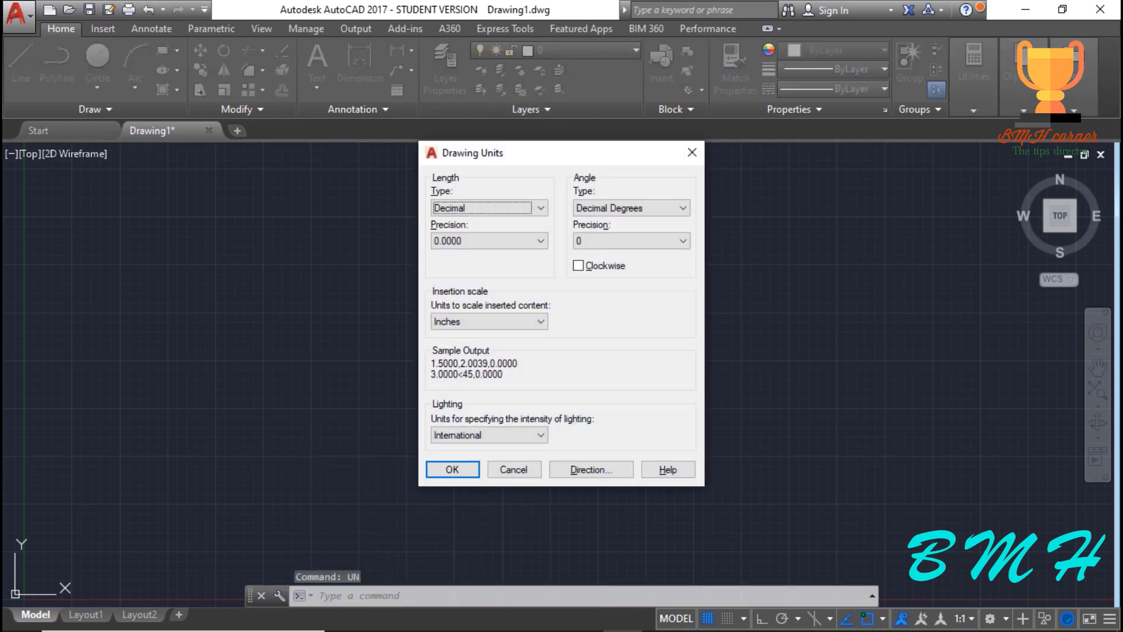
left_click(523, 208)
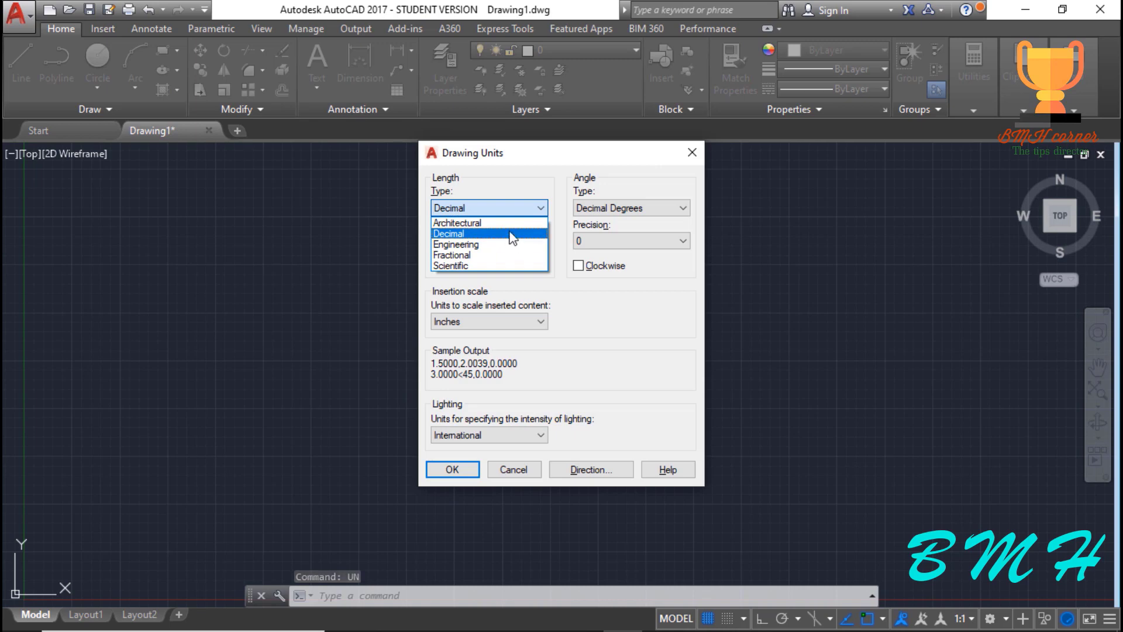
left_click(518, 211)
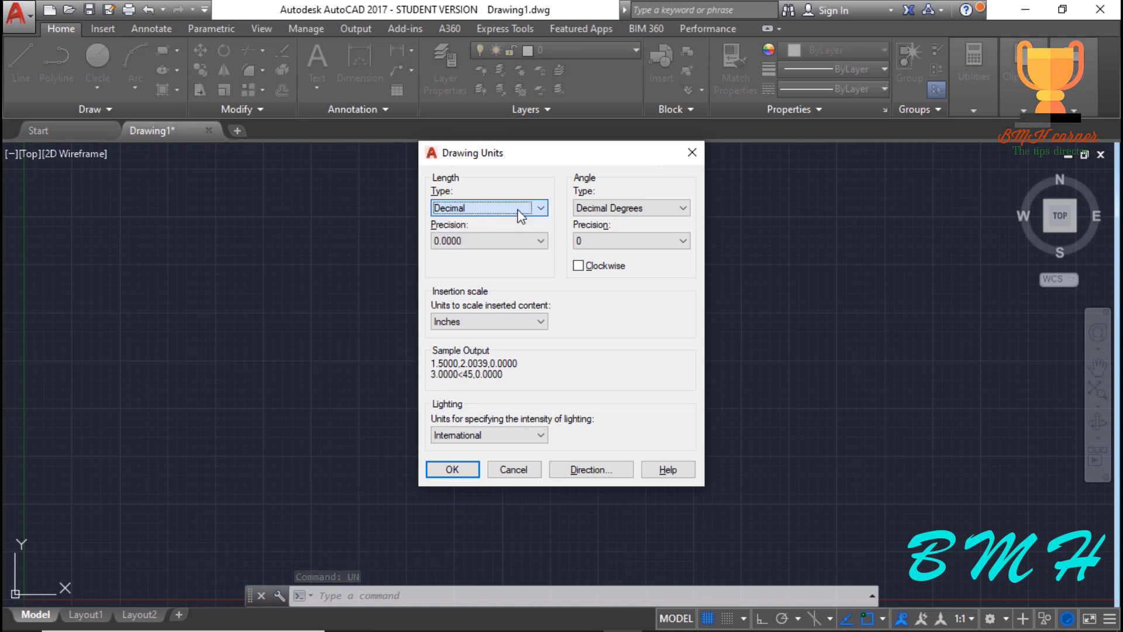
left_click(502, 325)
left_click(490, 384)
left_click(518, 323)
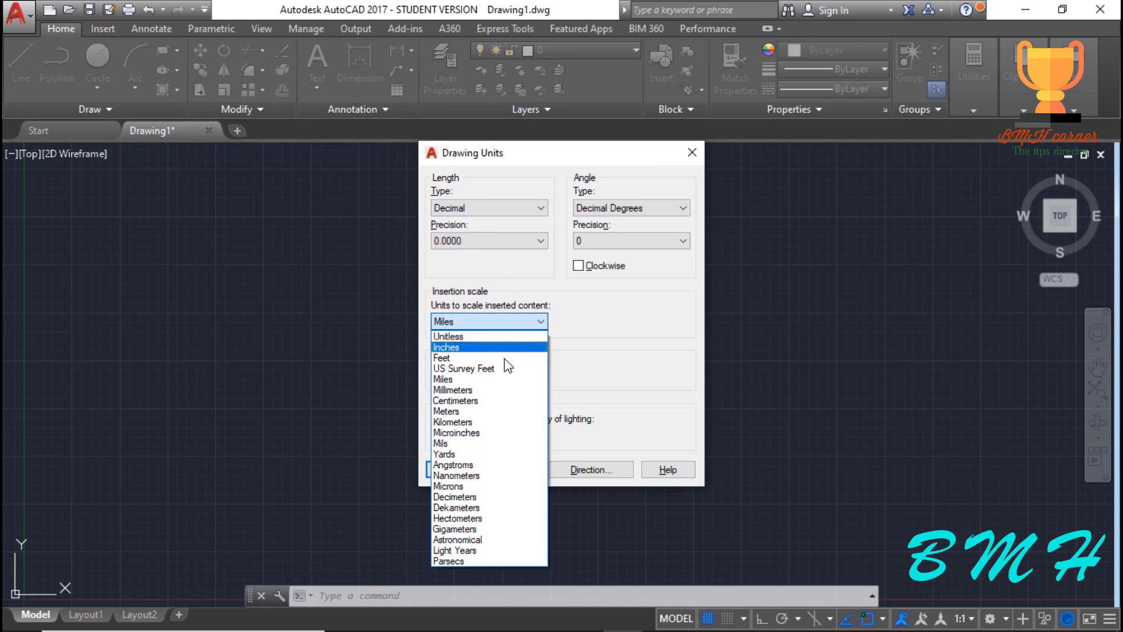
left_click(491, 394)
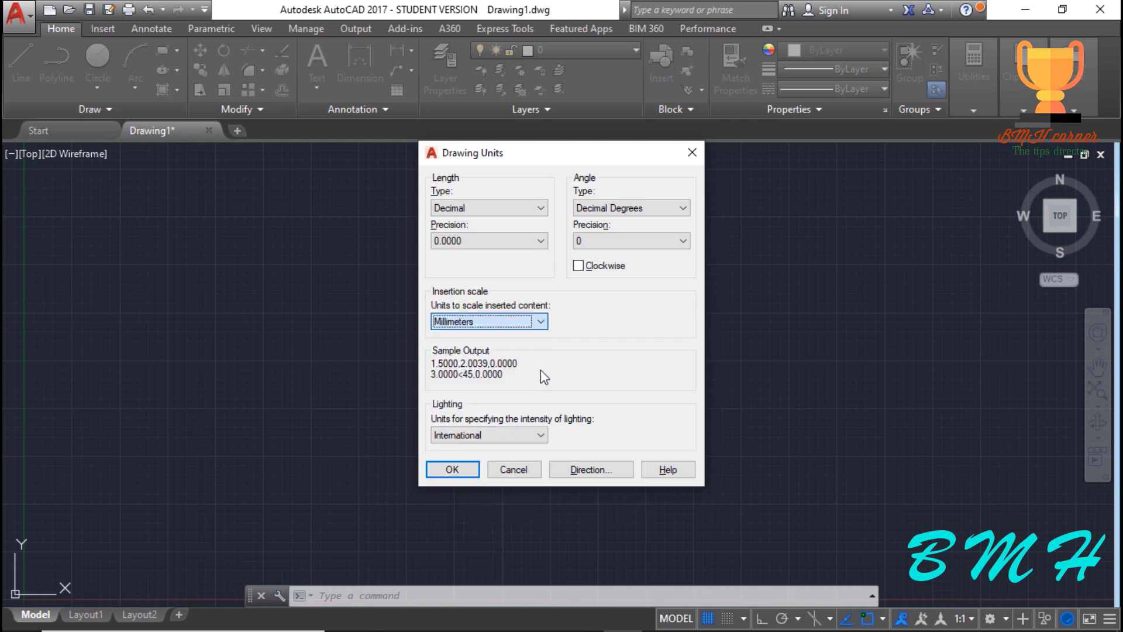
left_click(461, 467)
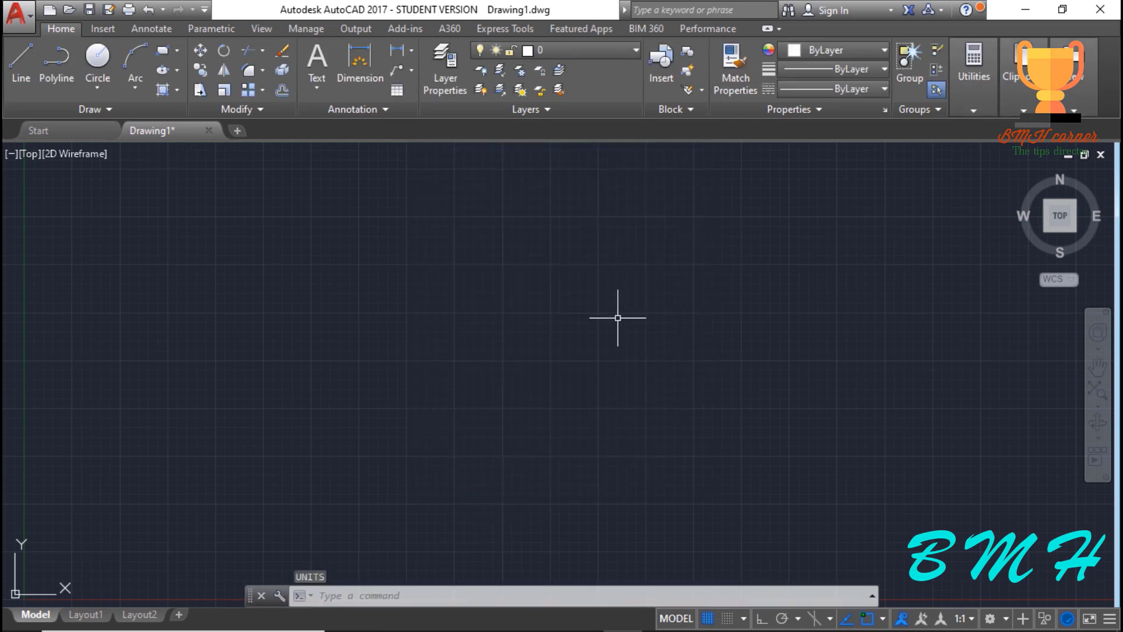
- Review the primary units of the Standard dimension style and set that style as current
type("d")
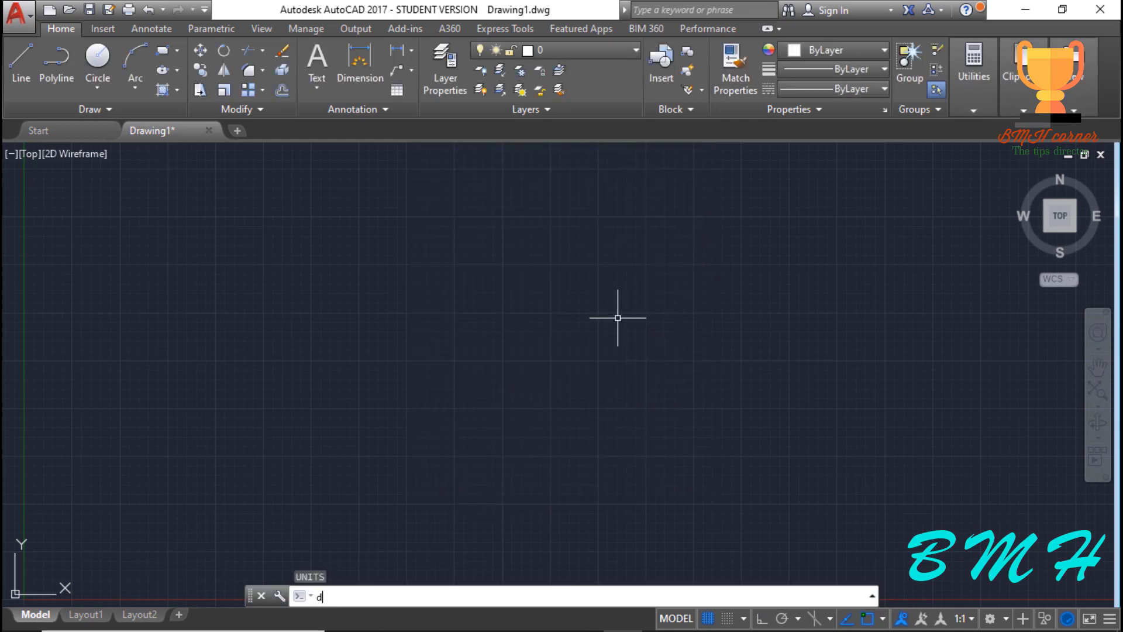
key("Return")
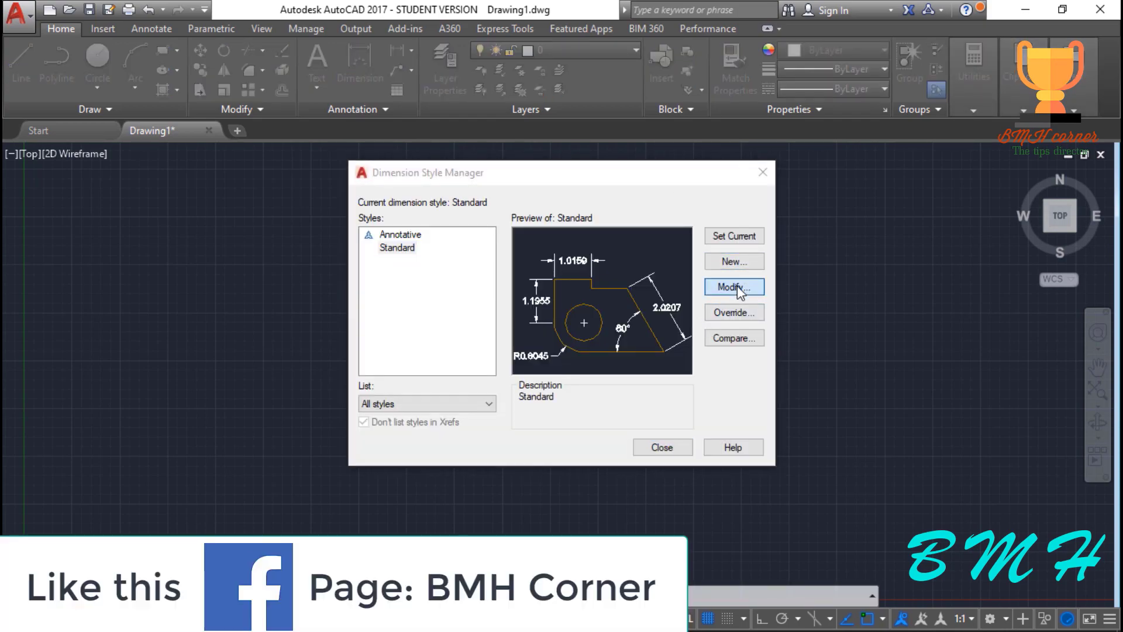
left_click(737, 285)
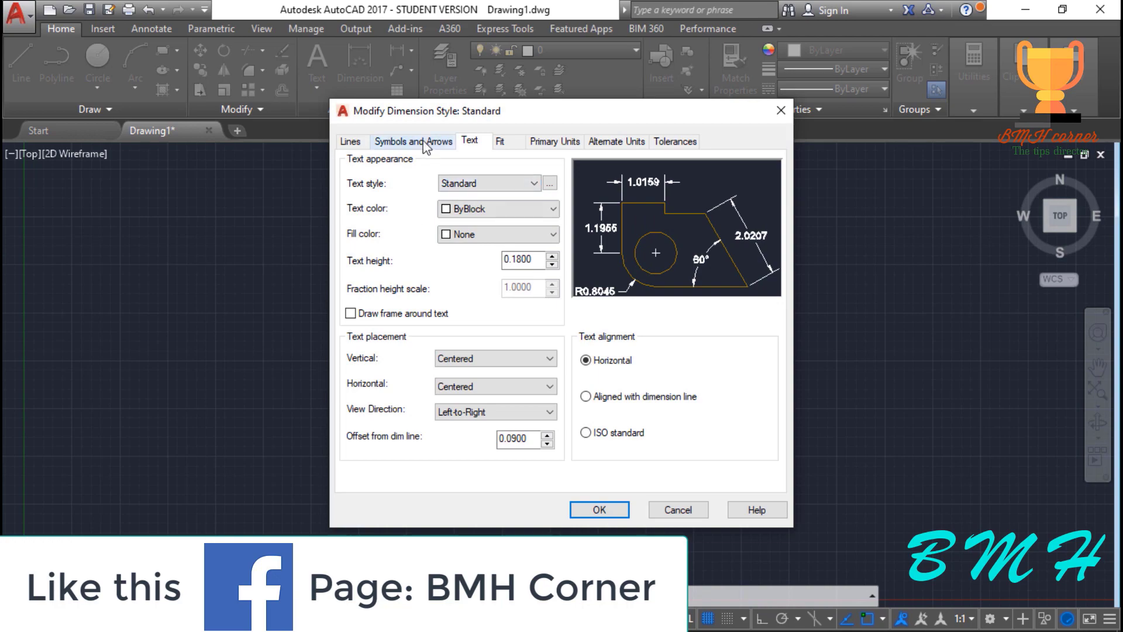
left_click(552, 142)
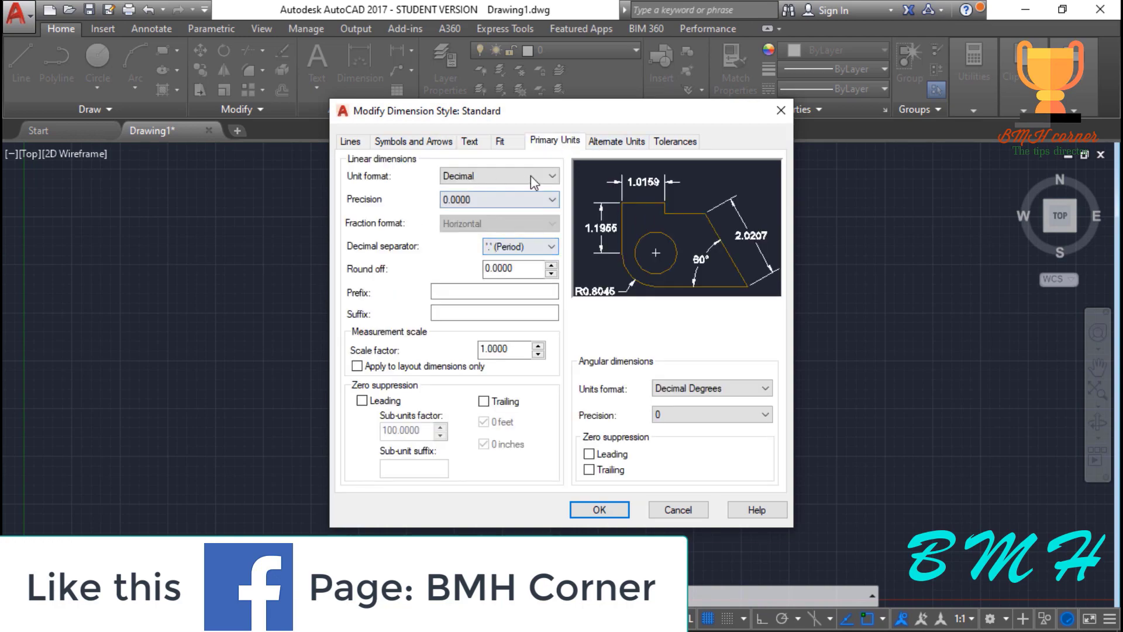
left_click(599, 509)
left_click(719, 236)
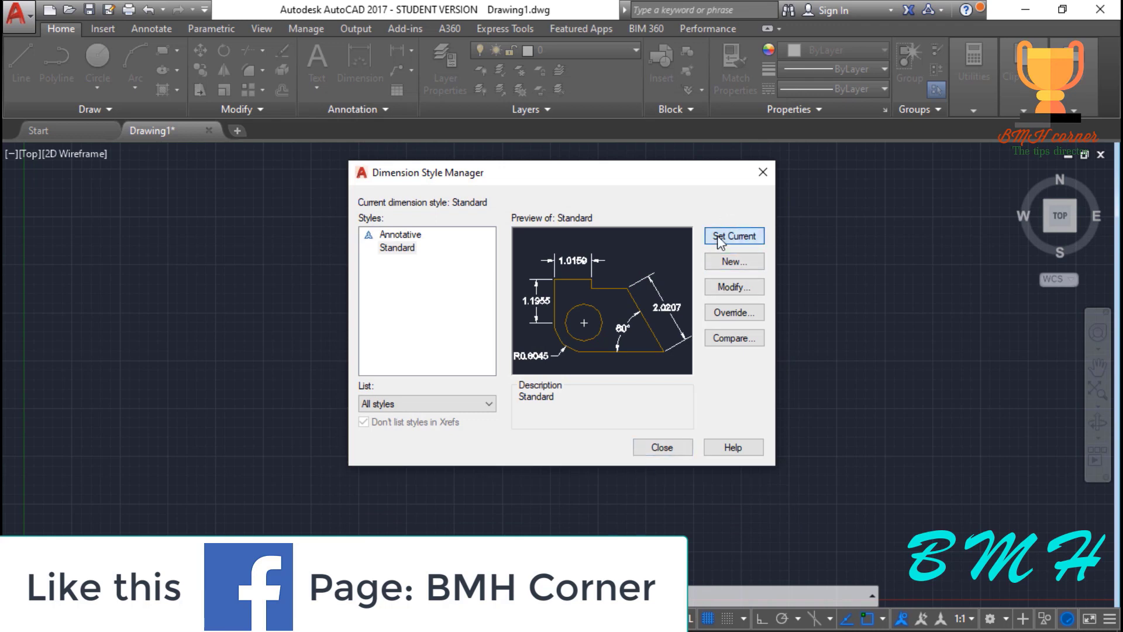
left_click(761, 172)
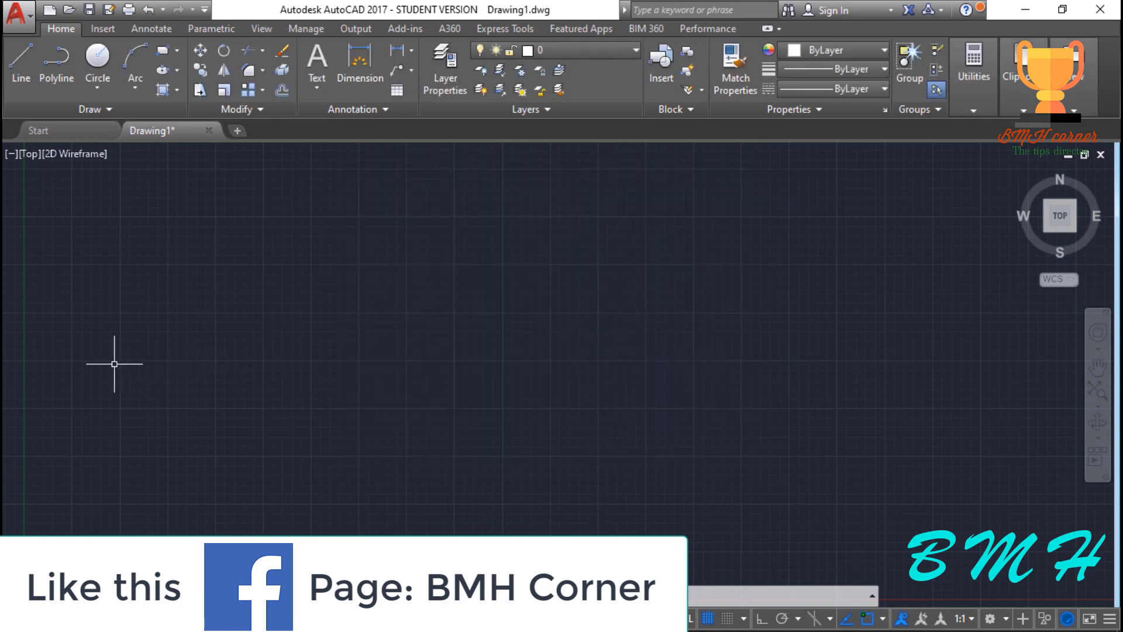
- Draw a connected line chain with a sloped first segment, then with Ortho on a vertical segment downward and a horizontal segment to the right
left_click(348, 351)
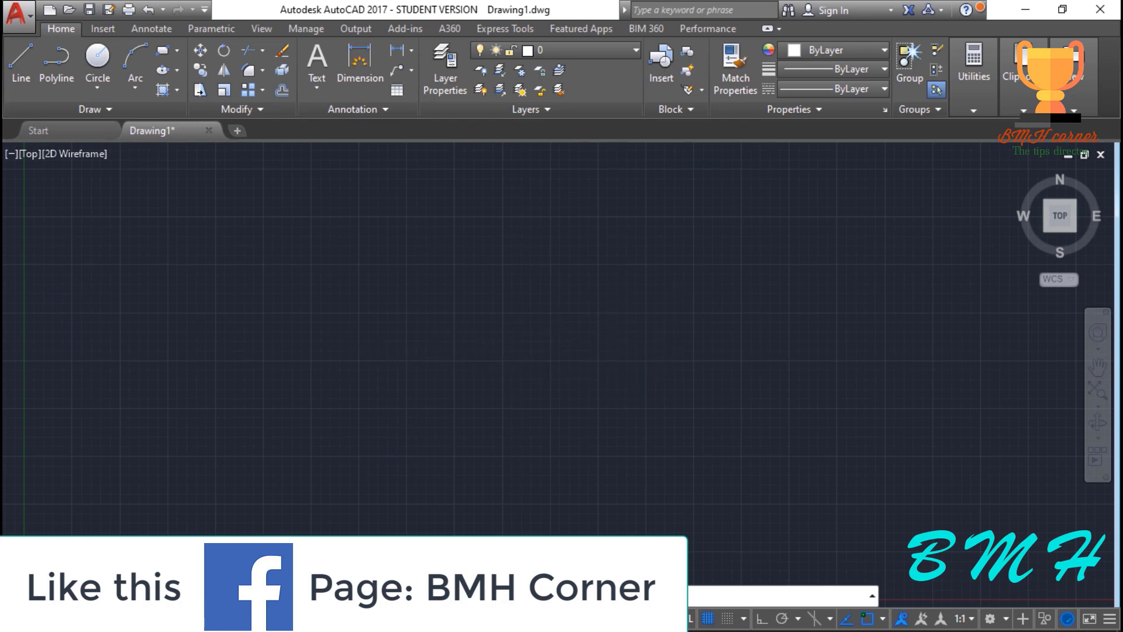
left_click(621, 307)
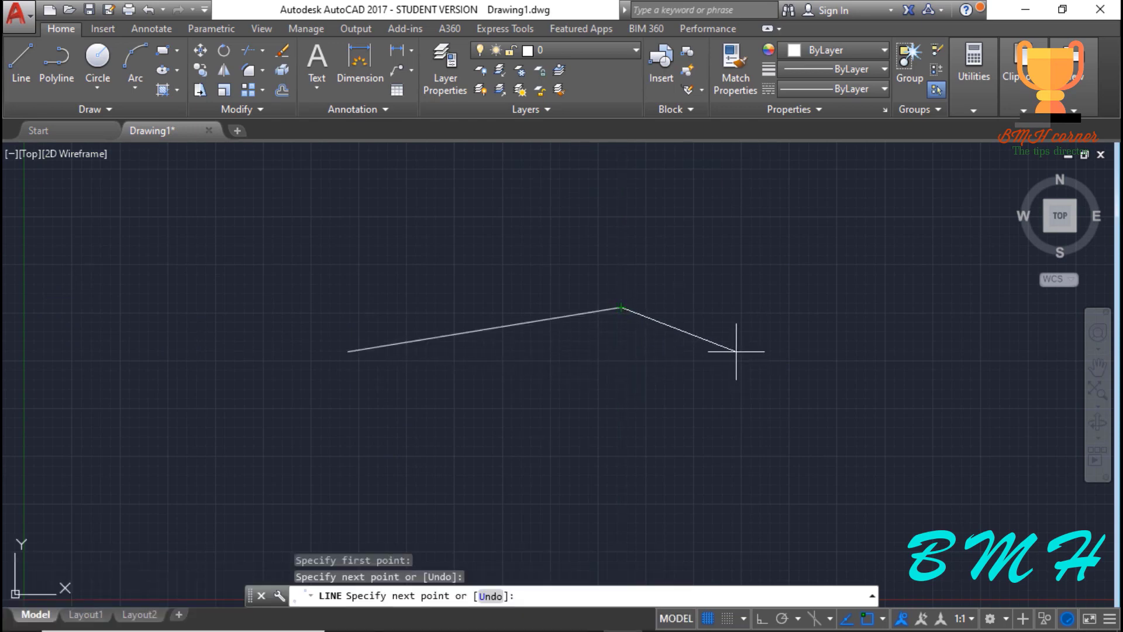
key("F8")
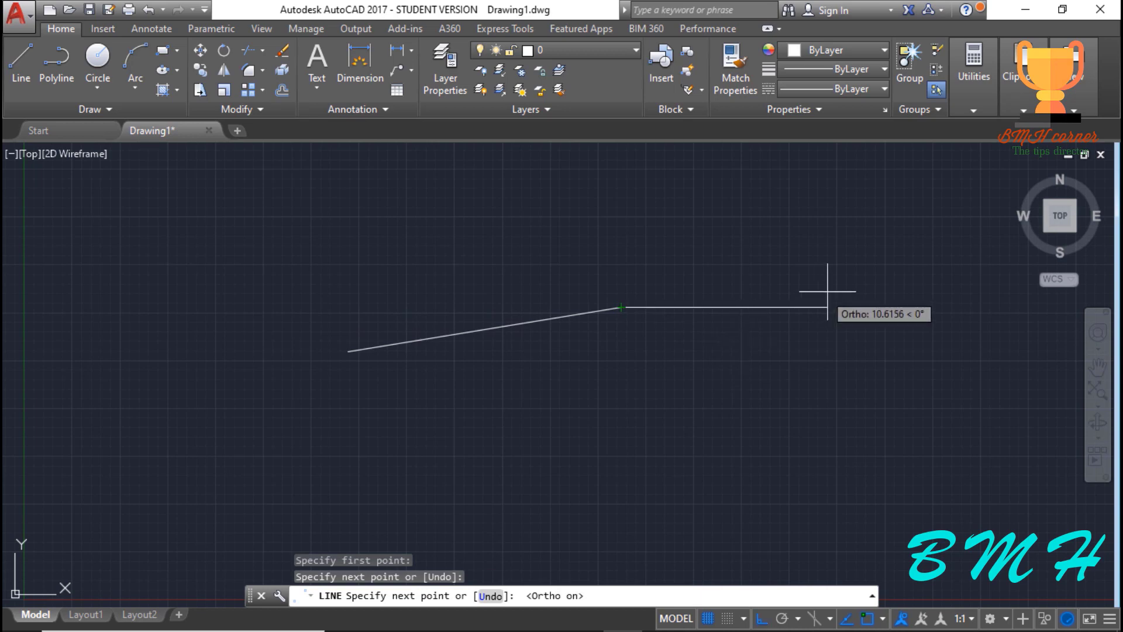
left_click(639, 476)
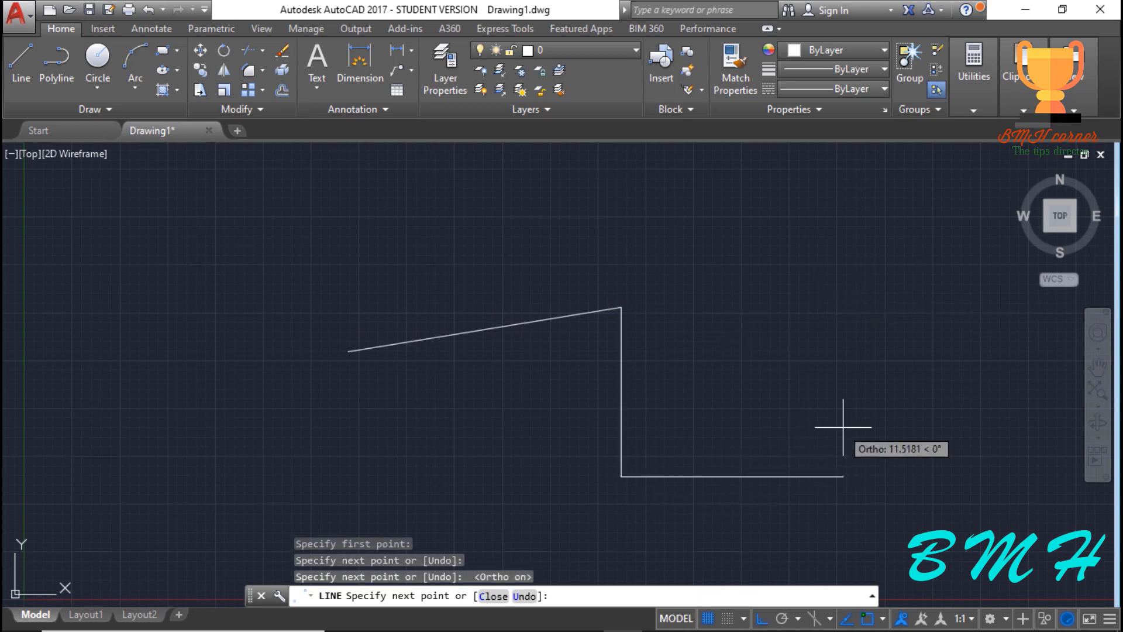
left_click(909, 445)
key("Escape")
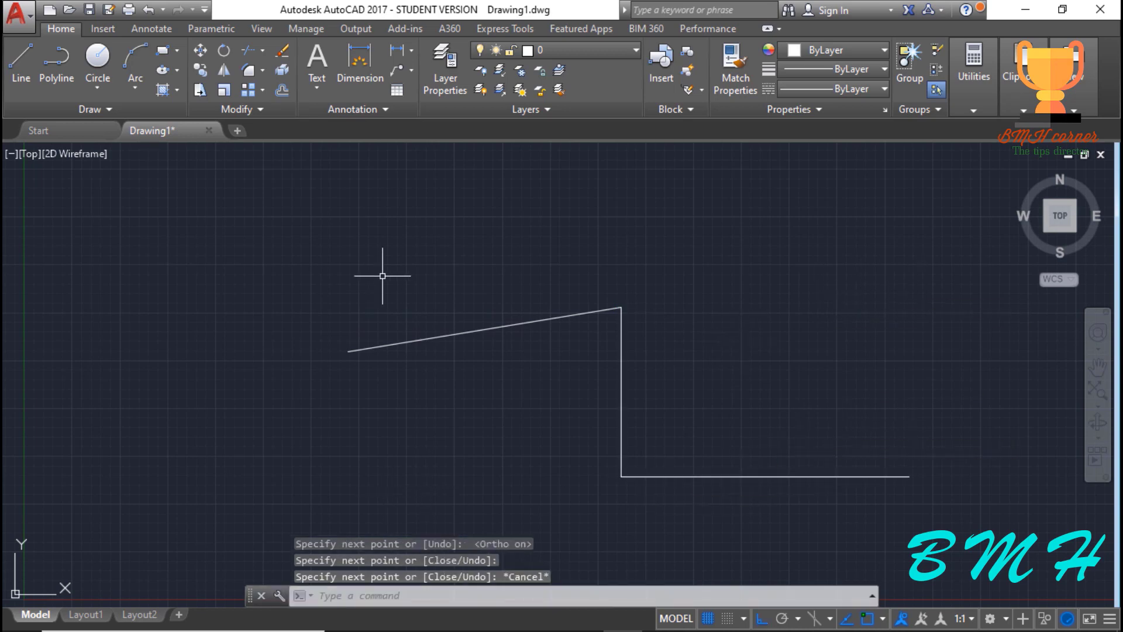
- Open the recent drawing 02.05.2020 from the start page
left_click(316, 89)
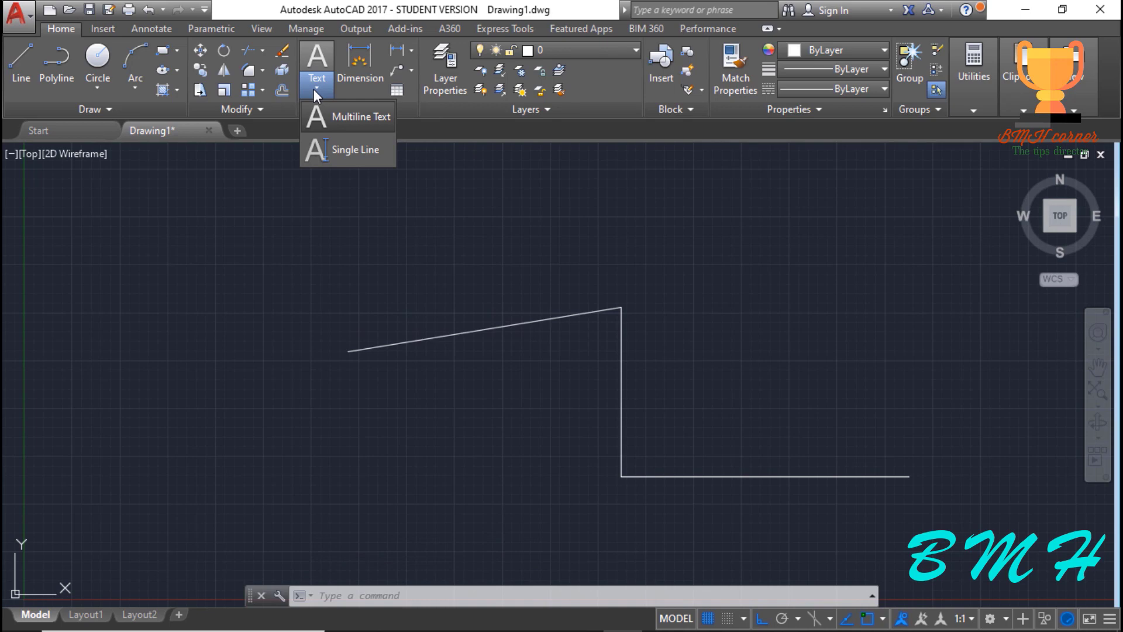
left_click(175, 130)
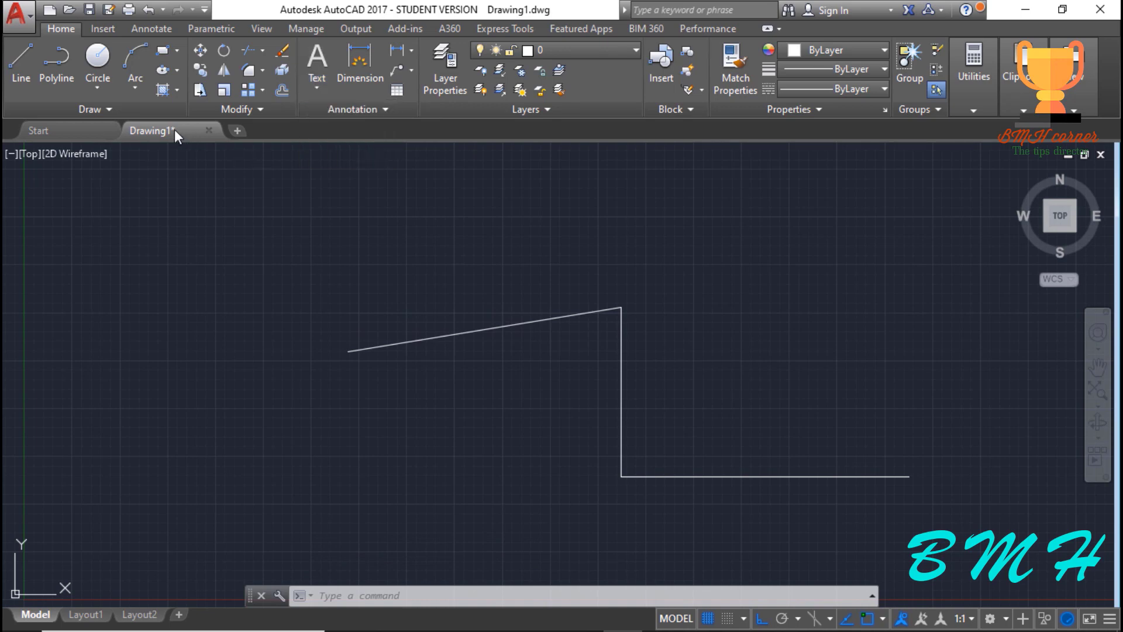
left_click(64, 133)
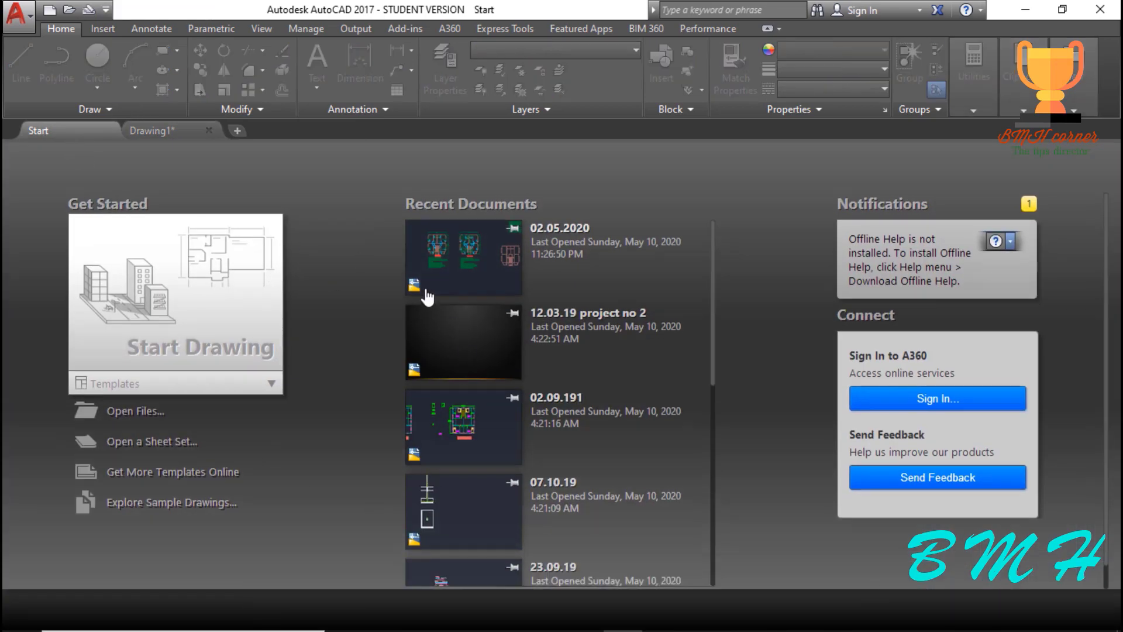
left_click(442, 270)
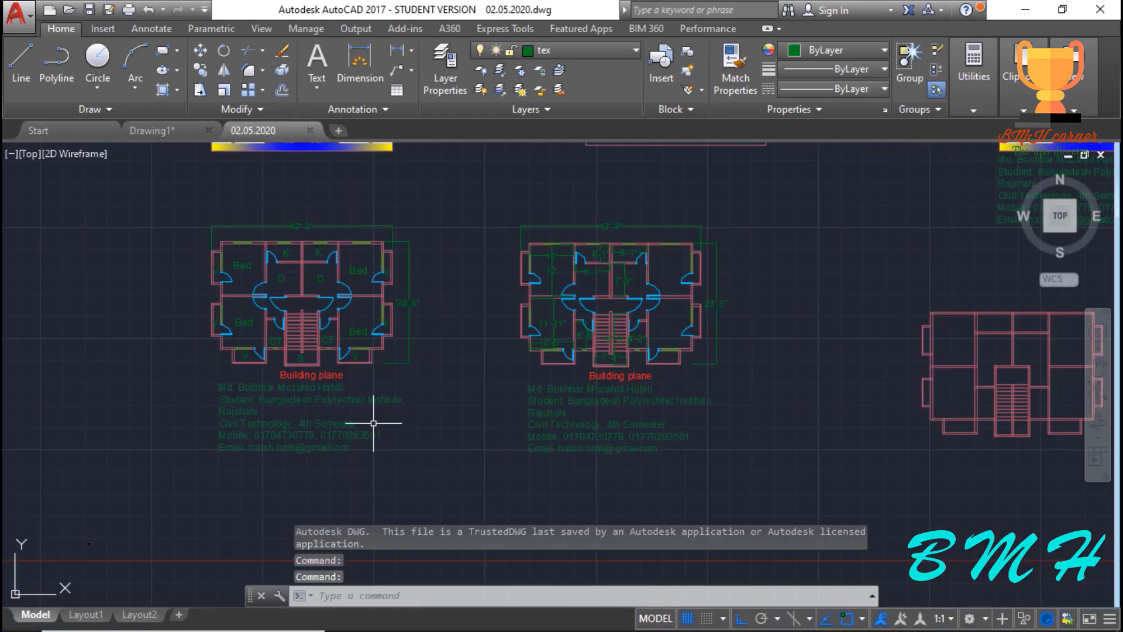
- Examine the building plans, their dimensions and captions, and the building elevations in 02.05.2020, and return to Drawing1
scroll(316, 393, "down", 4)
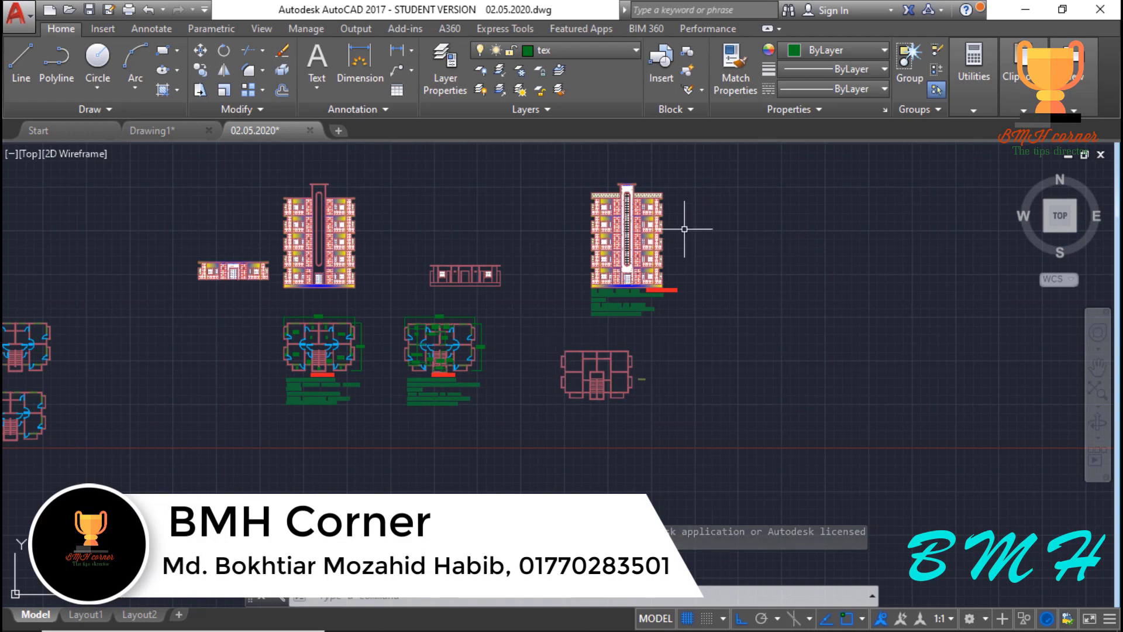
scroll(672, 228, "up", 5)
scroll(658, 226, "down", 3)
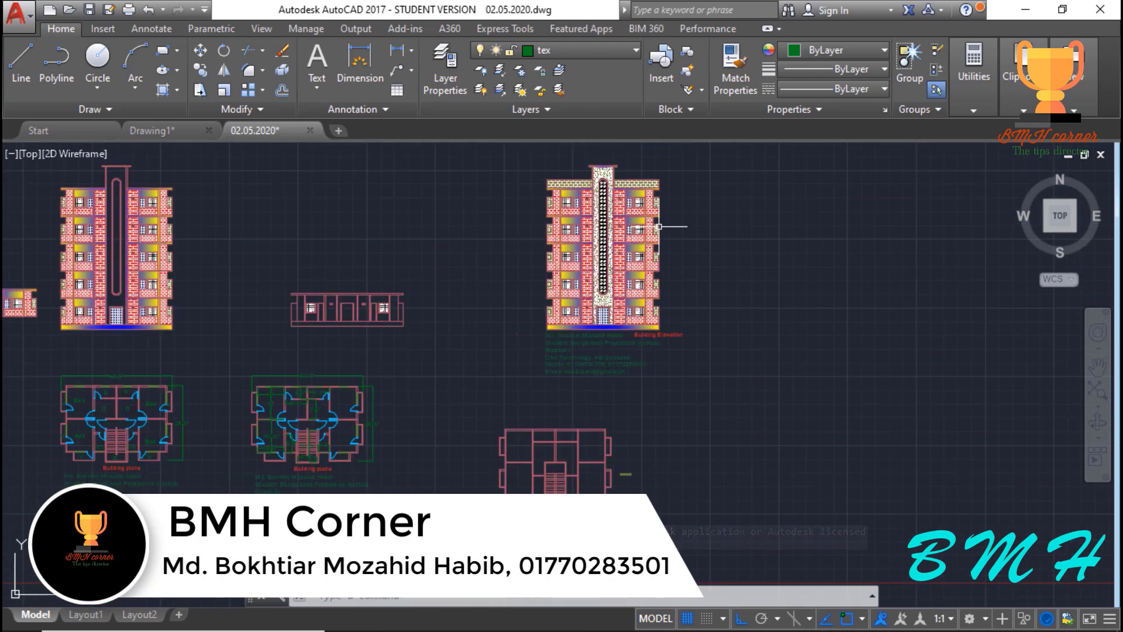
scroll(615, 329, "up", 4)
scroll(617, 321, "down", 6)
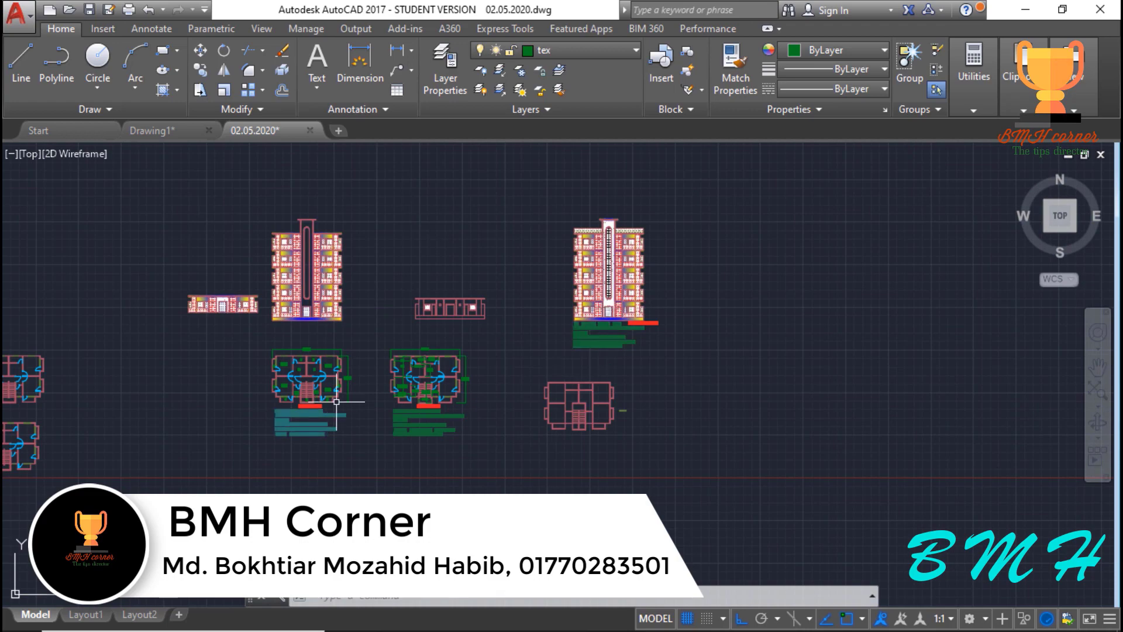
scroll(535, 357, "up", 2)
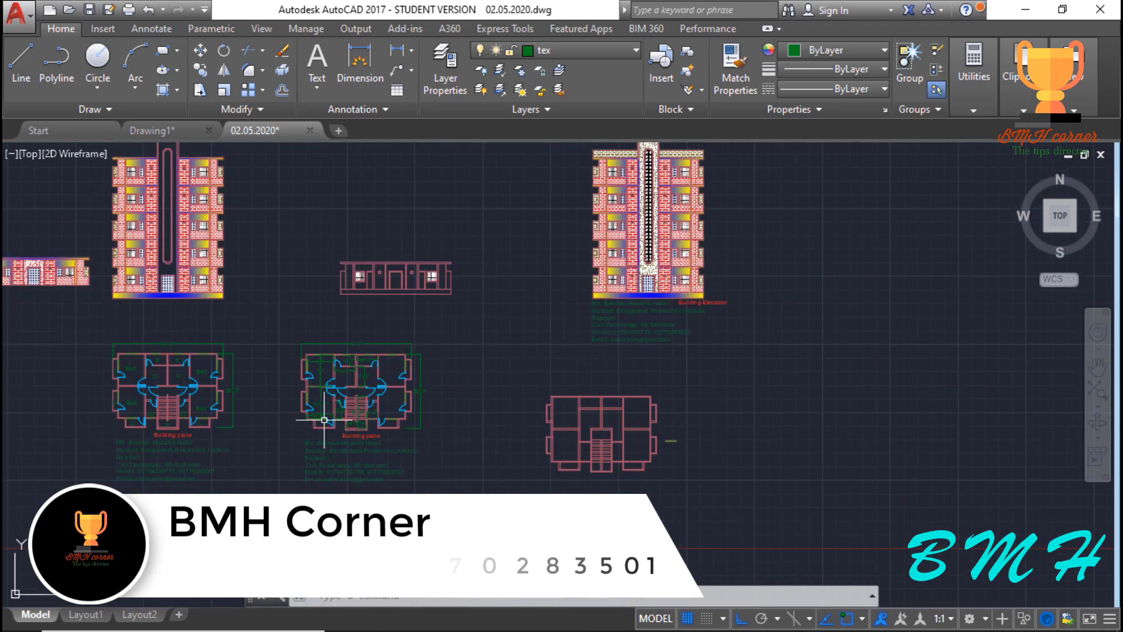
scroll(276, 394, "up", 2)
scroll(476, 238, "down", 1)
scroll(457, 258, "up", 5)
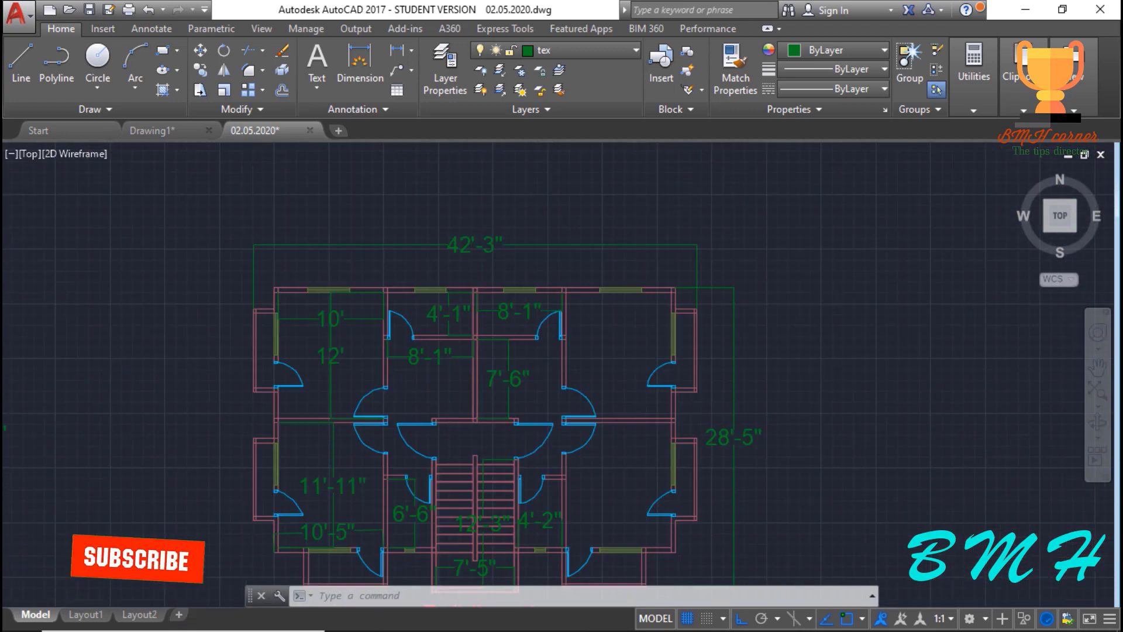
scroll(469, 253, "down", 5)
scroll(446, 371, "up", 5)
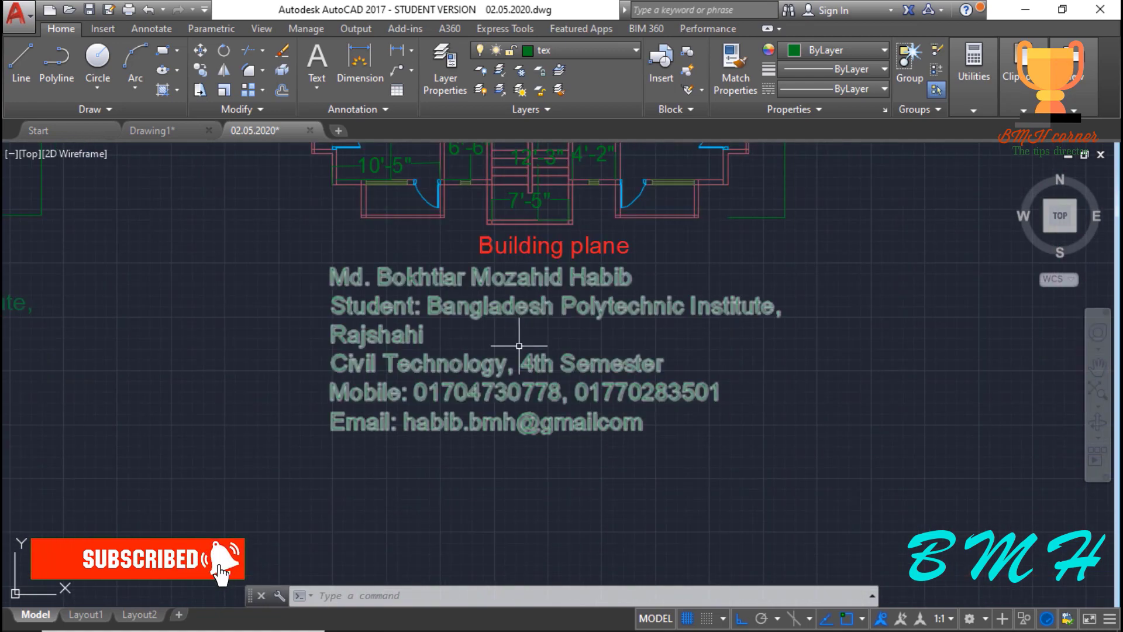
scroll(375, 316, "down", 4)
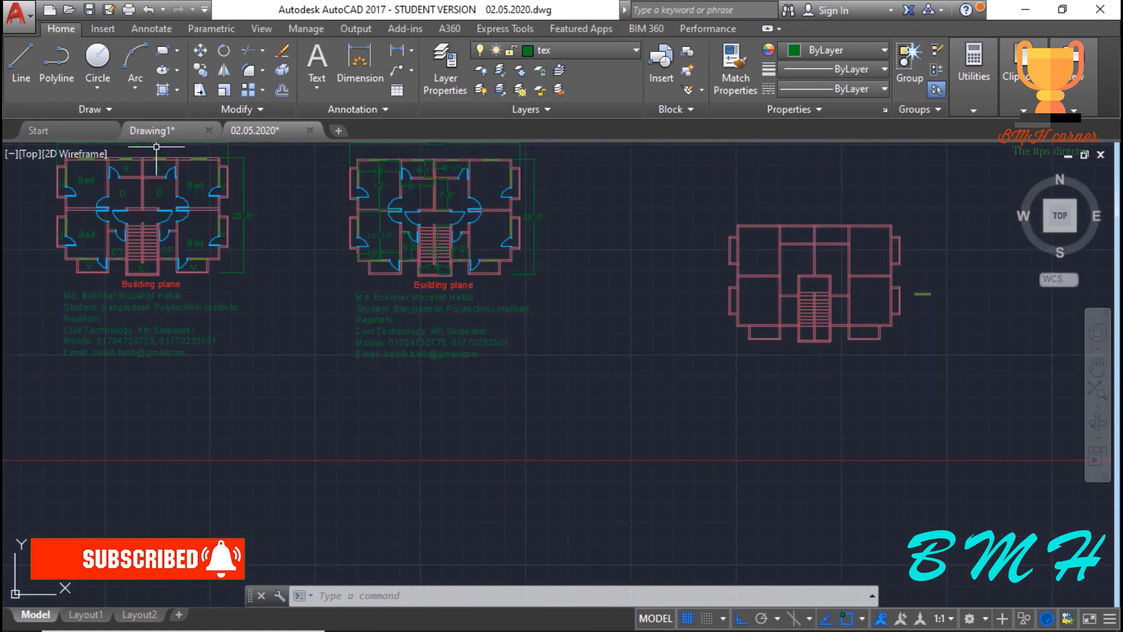
scroll(462, 462, "down", 4)
scroll(280, 261, "up", 6)
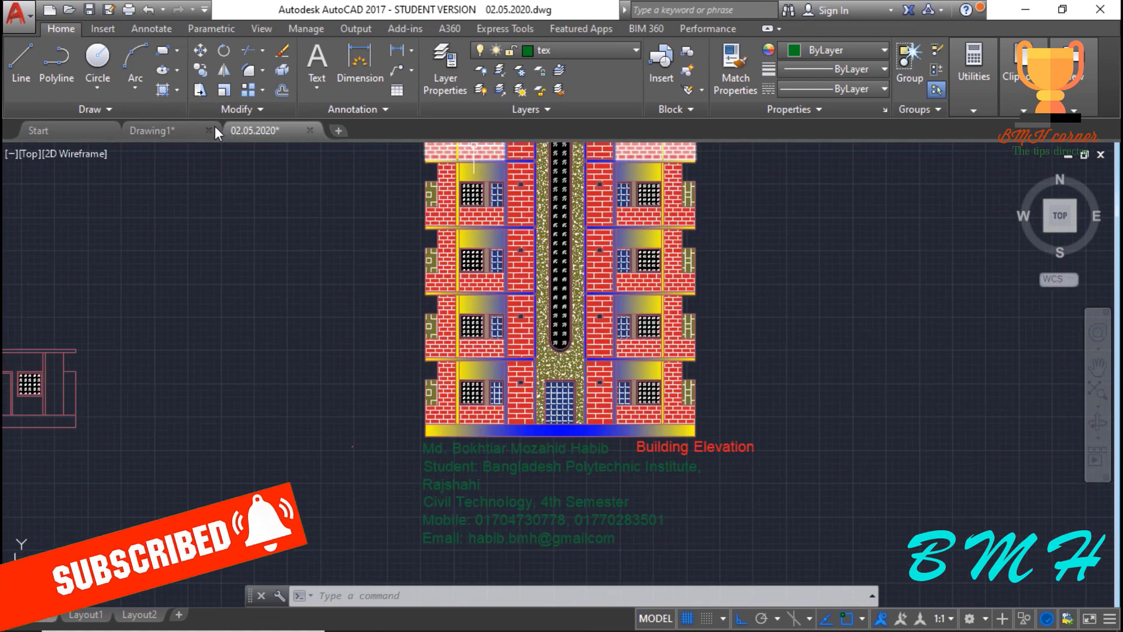
left_click(182, 137)
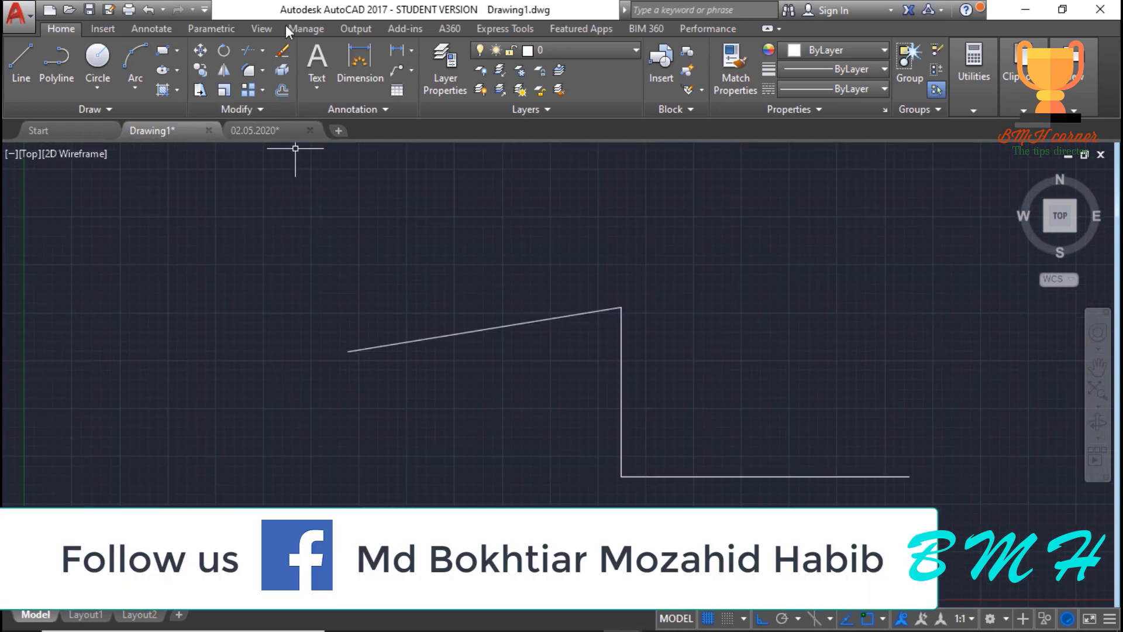
- Create a multiline text box above the line chain with the text BMH
left_click(306, 68)
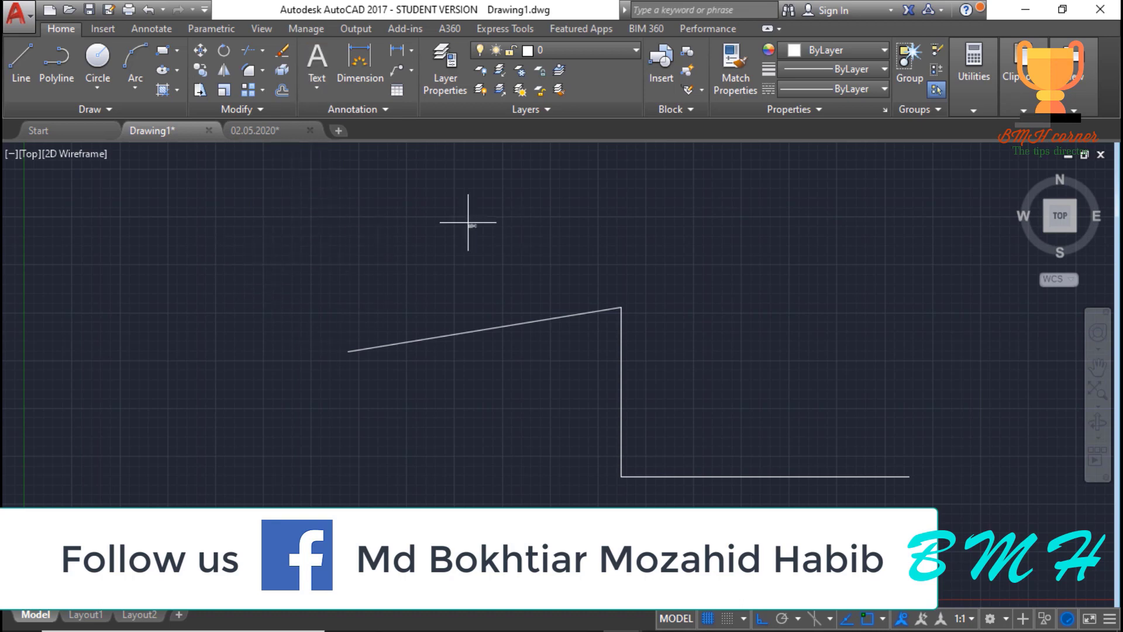
left_click(375, 226)
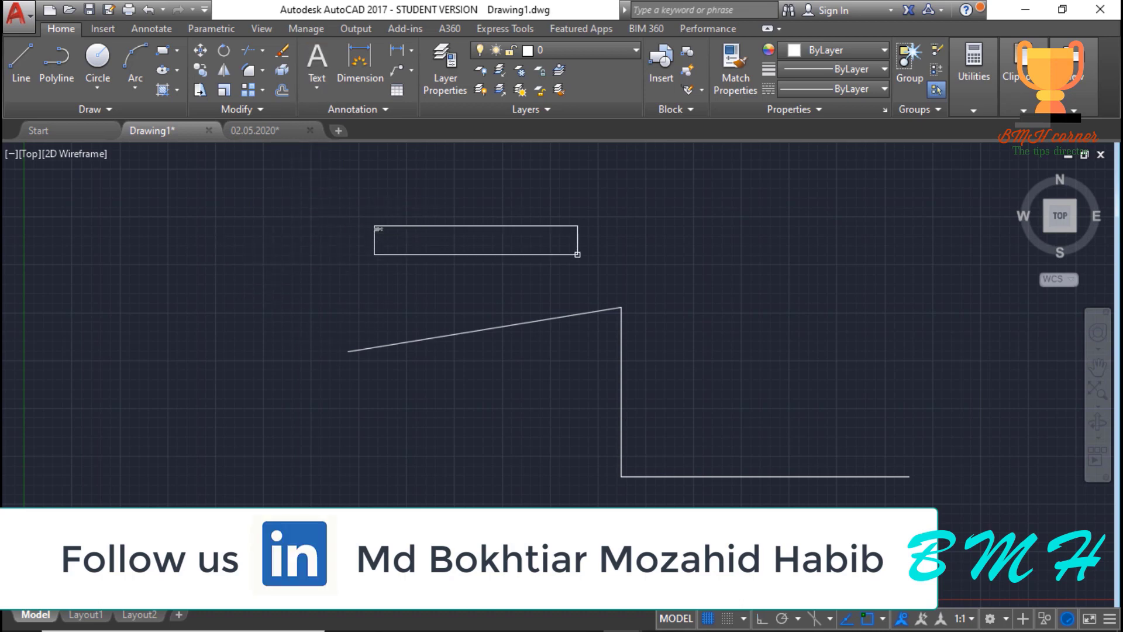
left_click(713, 266)
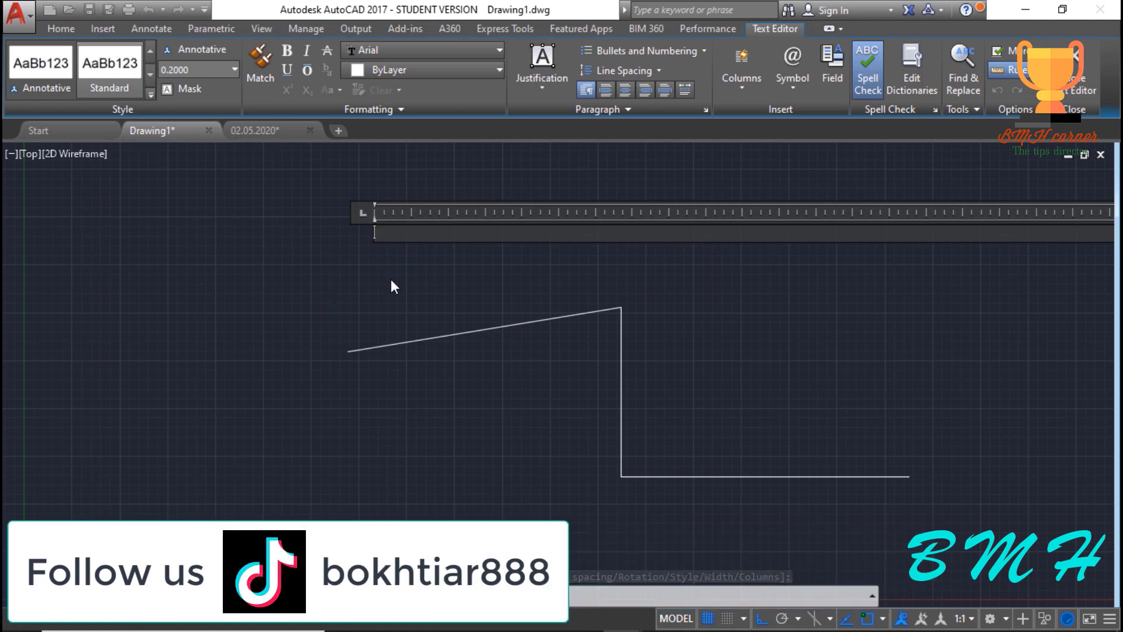
type("B")
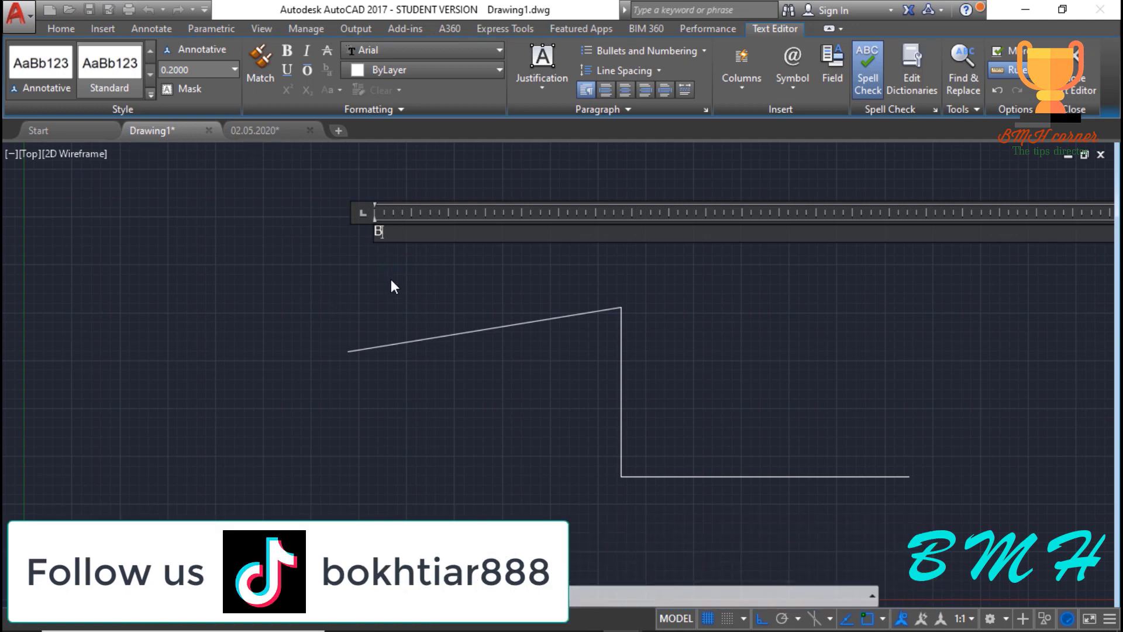
type("MH Cpr")
key("BackSpace")
key("BackSpace")
key("BackSpace")
key("BackSpace")
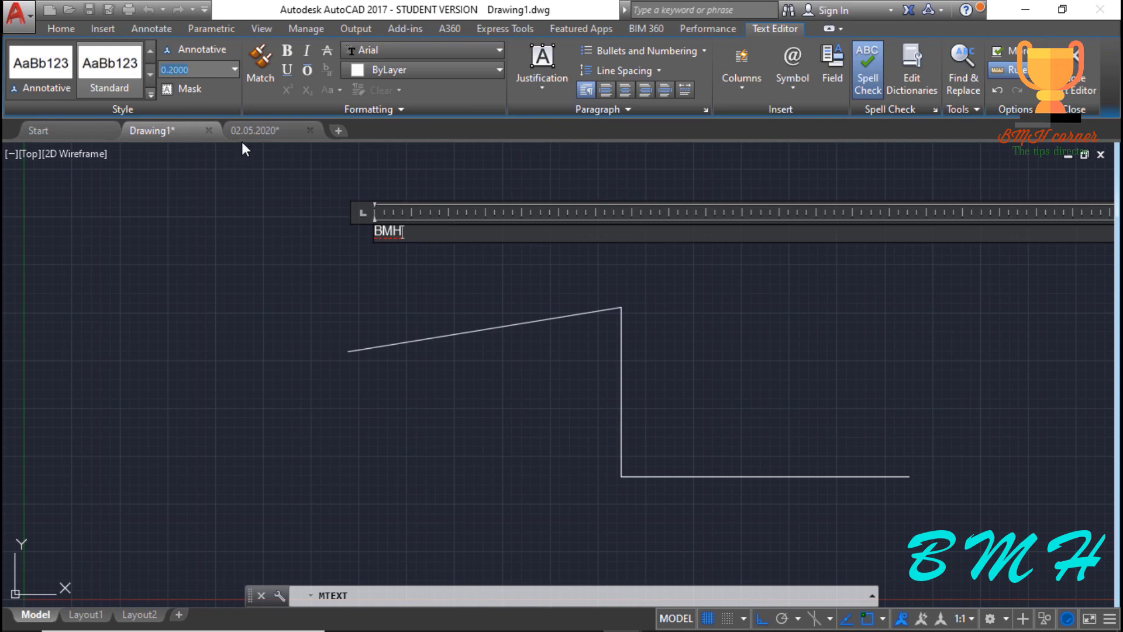
- Set the height of the BMH text to 50 and finish editing it
type("50")
key("Return")
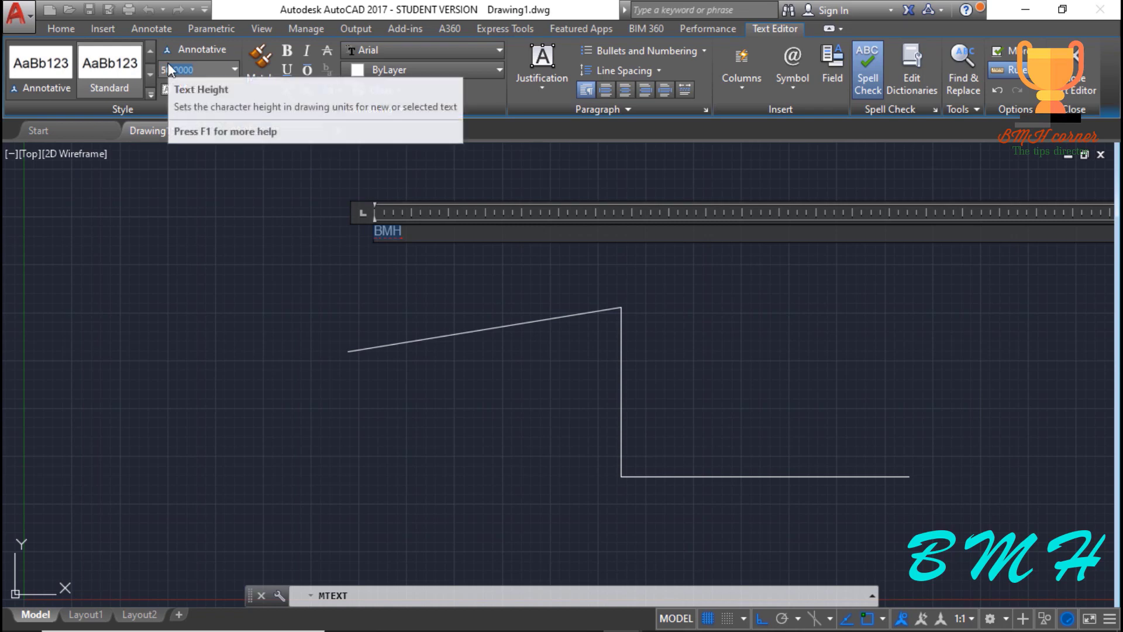
key("Return")
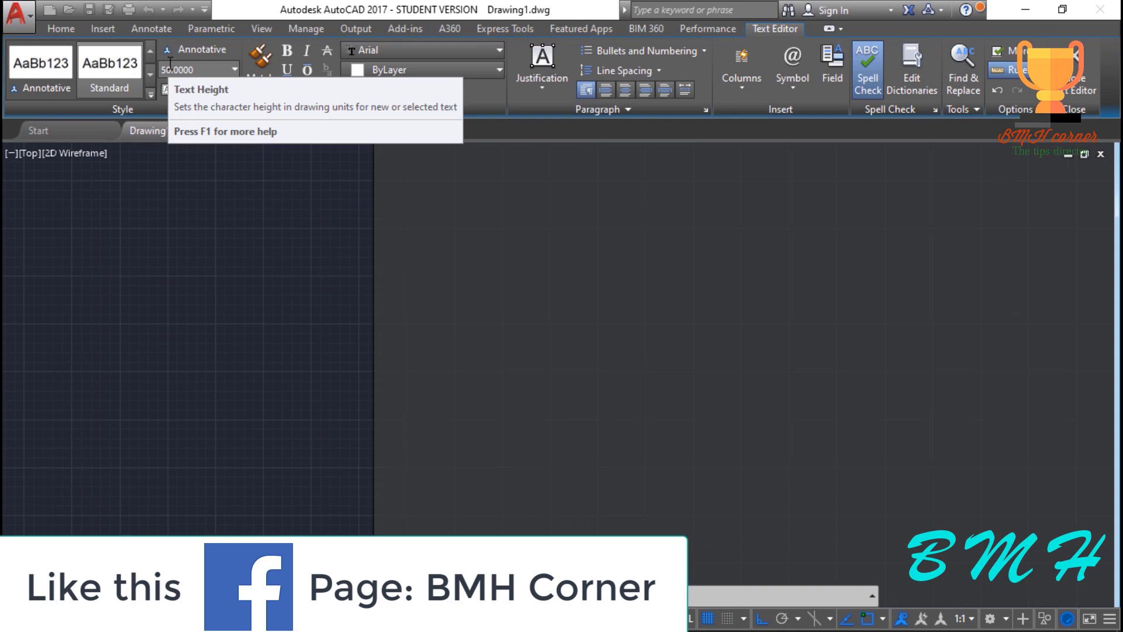
left_click(261, 455)
scroll(238, 246, "down", 5)
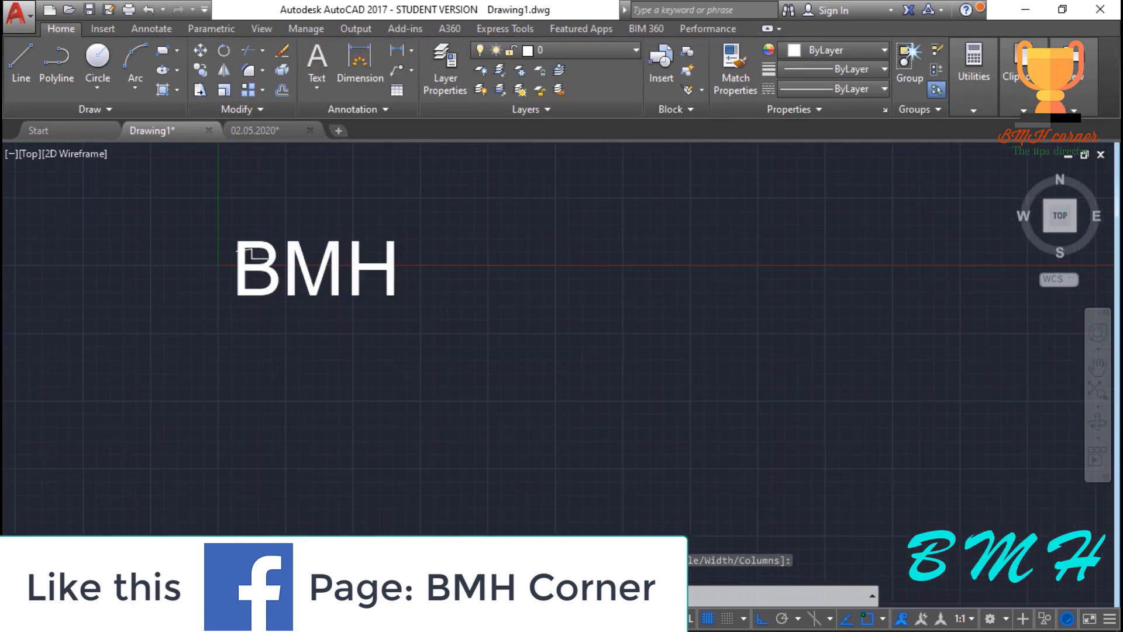
scroll(240, 268, "up", 5)
scroll(293, 468, "down", 2)
scroll(308, 509, "down", 4)
scroll(279, 373, "up", 2)
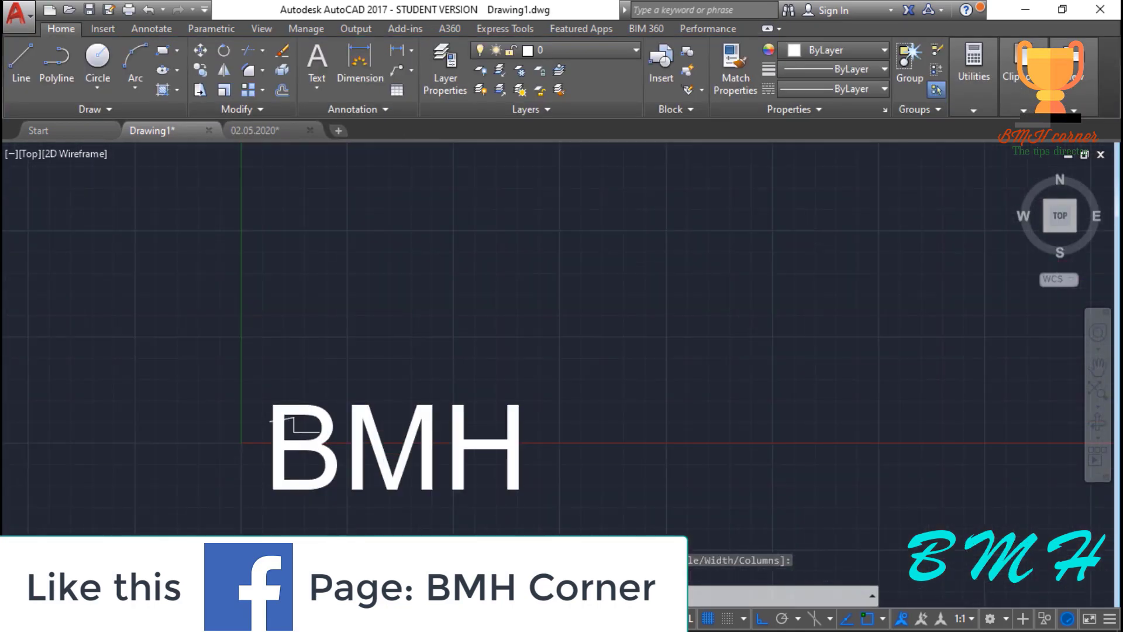
scroll(295, 430, "up", 3)
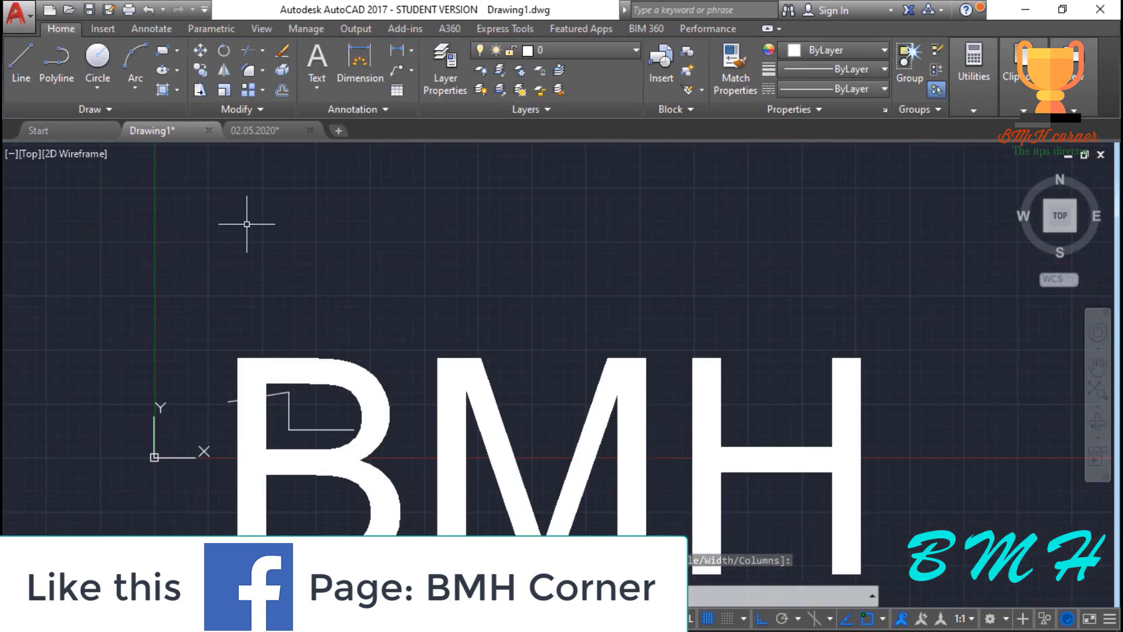
- Move the BMH text straight up, clear of the line chain
left_click(364, 75)
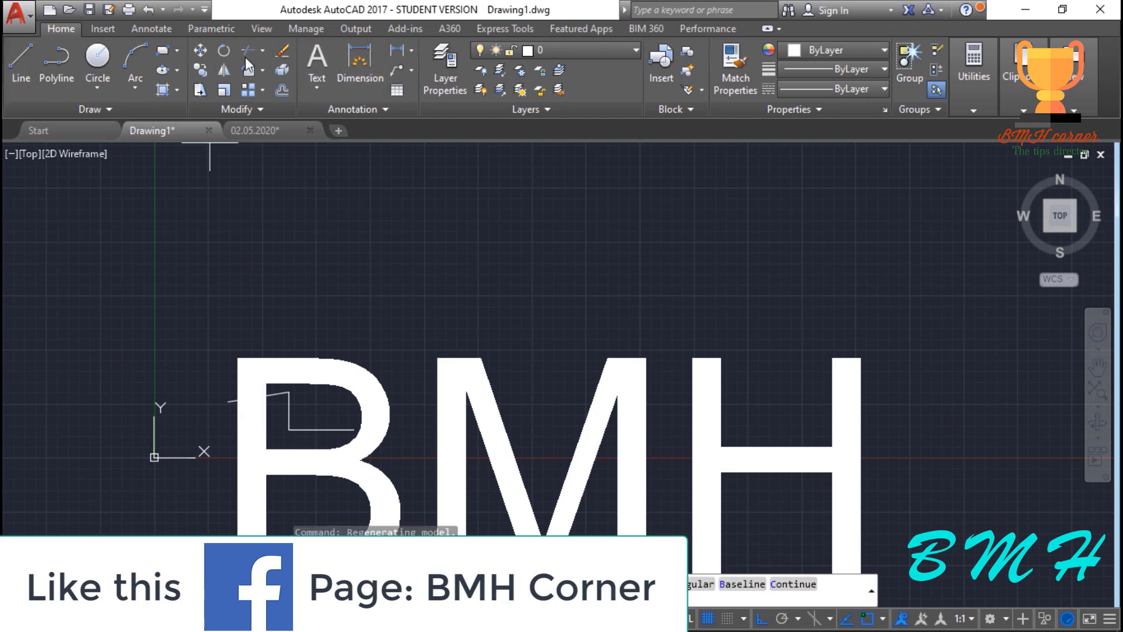
left_click(200, 51)
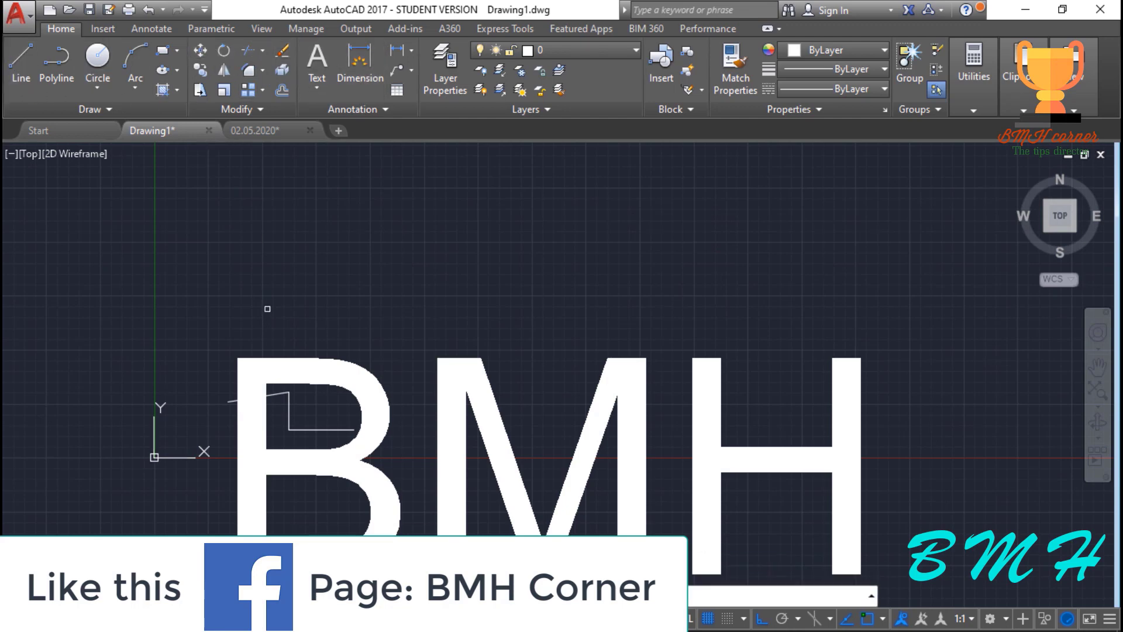
left_click(238, 358)
key("Return")
left_click(246, 358)
scroll(283, 246, "down", 2)
scroll(283, 246, "up", 4)
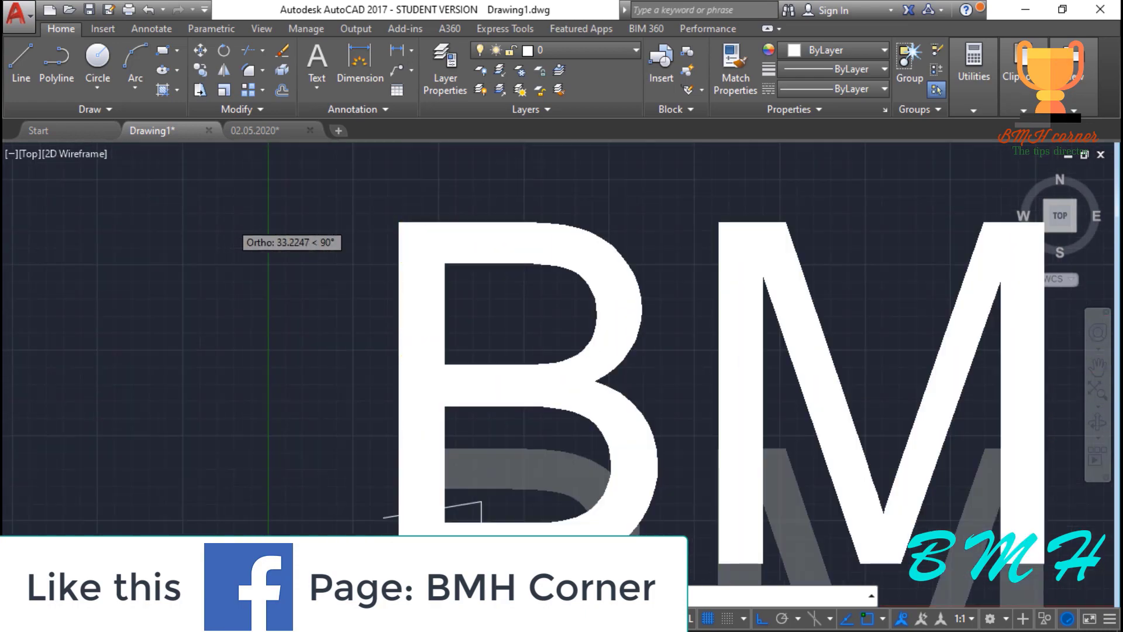
scroll(268, 231, "down", 3)
left_click(330, 171)
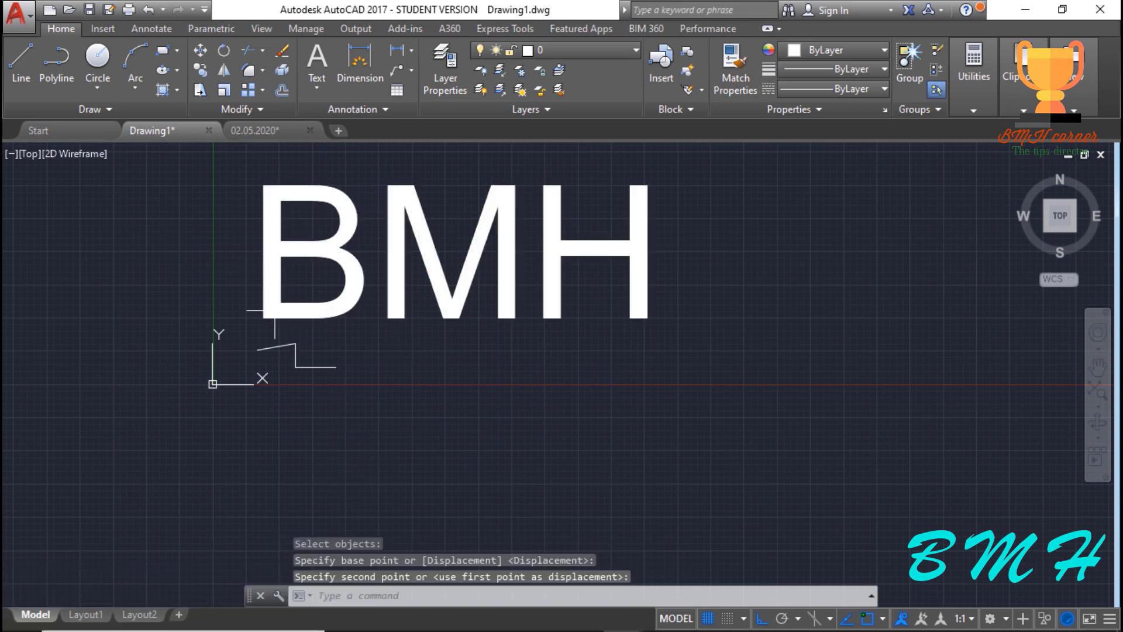
- Open the BMH text for editing to review its formatting options, and close it unchanged
left_click(277, 310)
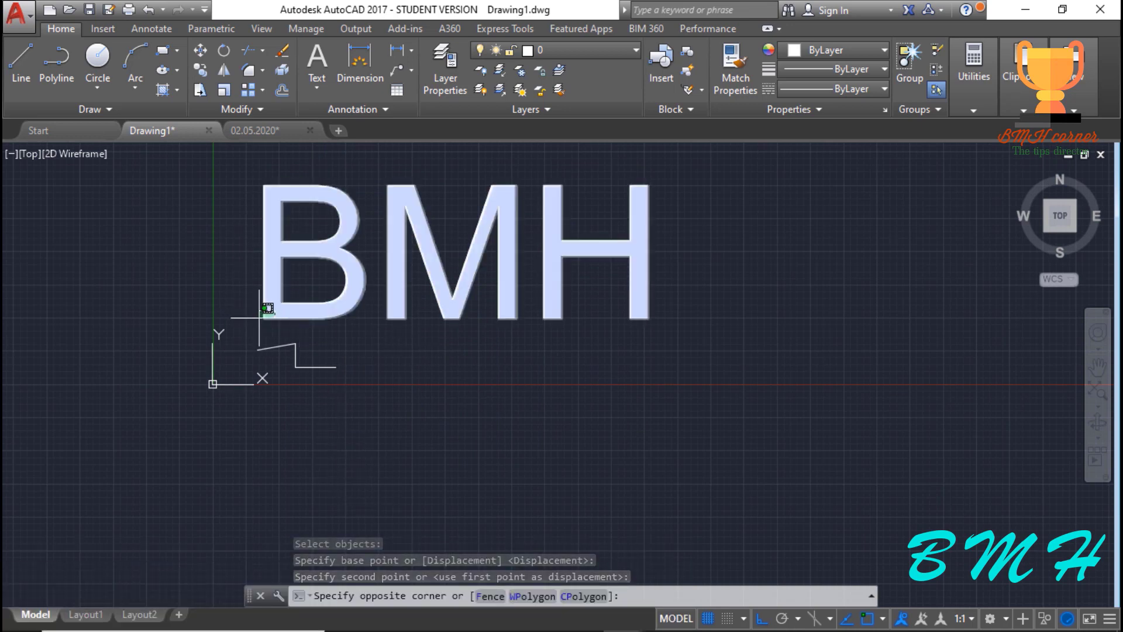
left_click(260, 318)
double_click(269, 312)
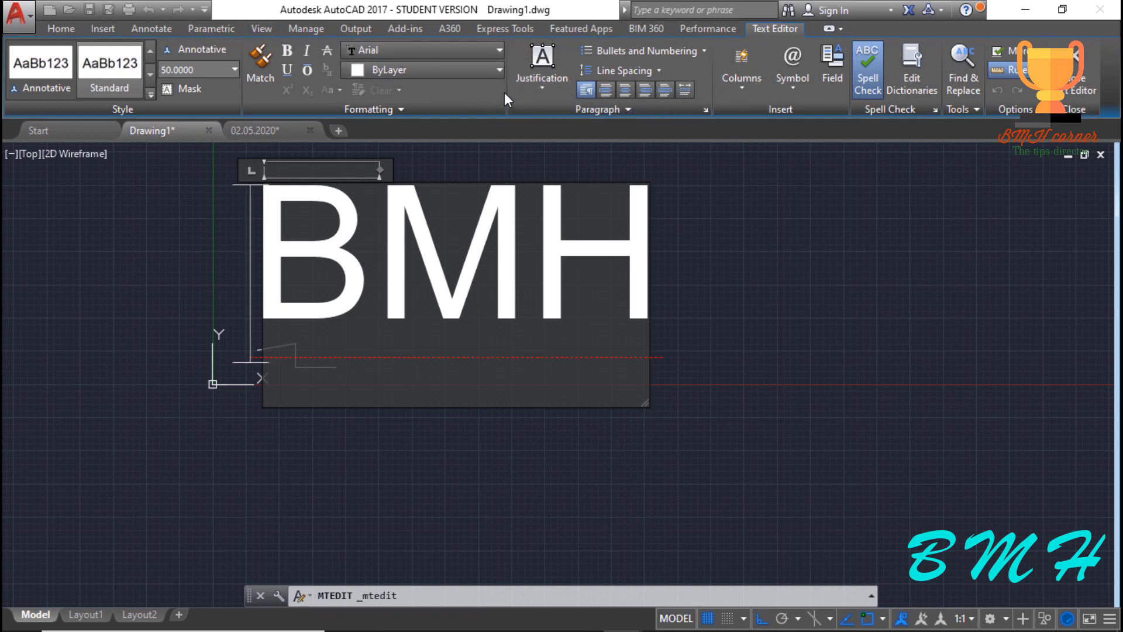
left_click(512, 152)
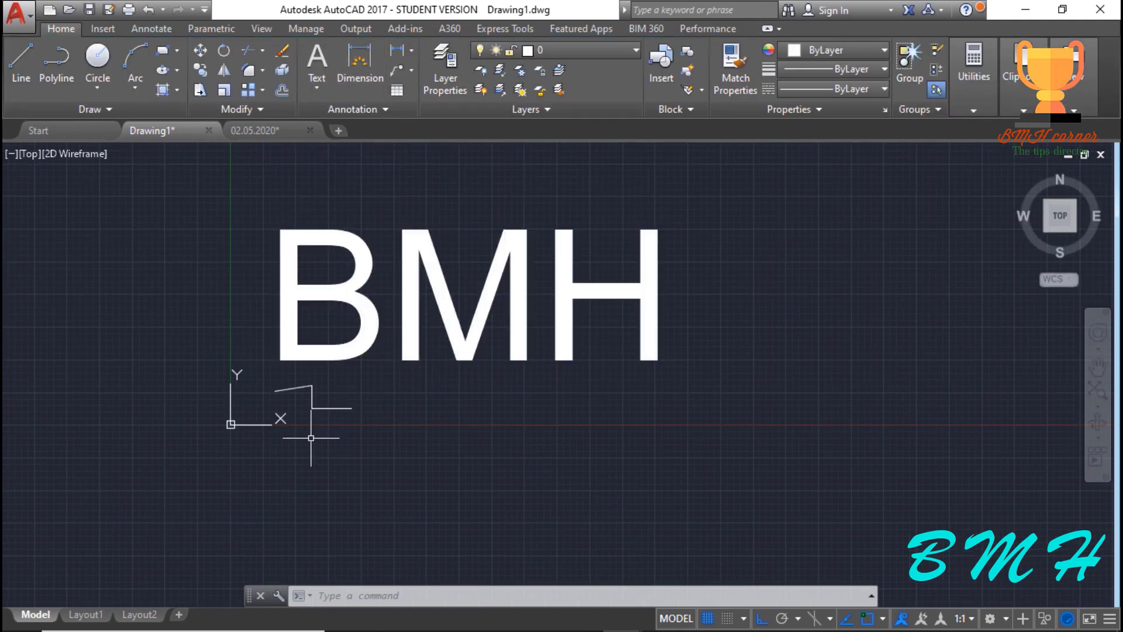
- Try to dimension the horizontal segment of the line chain from endpoint to endpoint
scroll(275, 391, "up", 4)
scroll(274, 390, "down", 2)
scroll(345, 422, "up", 2)
scroll(345, 422, "down", 2)
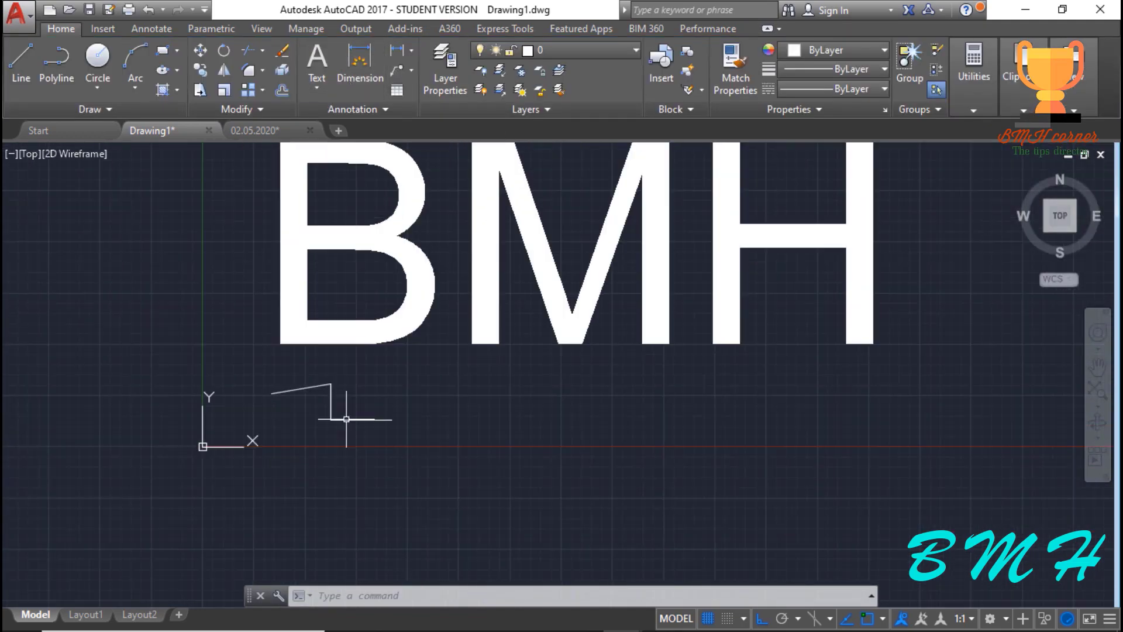
scroll(346, 422, "up", 4)
left_click(366, 54)
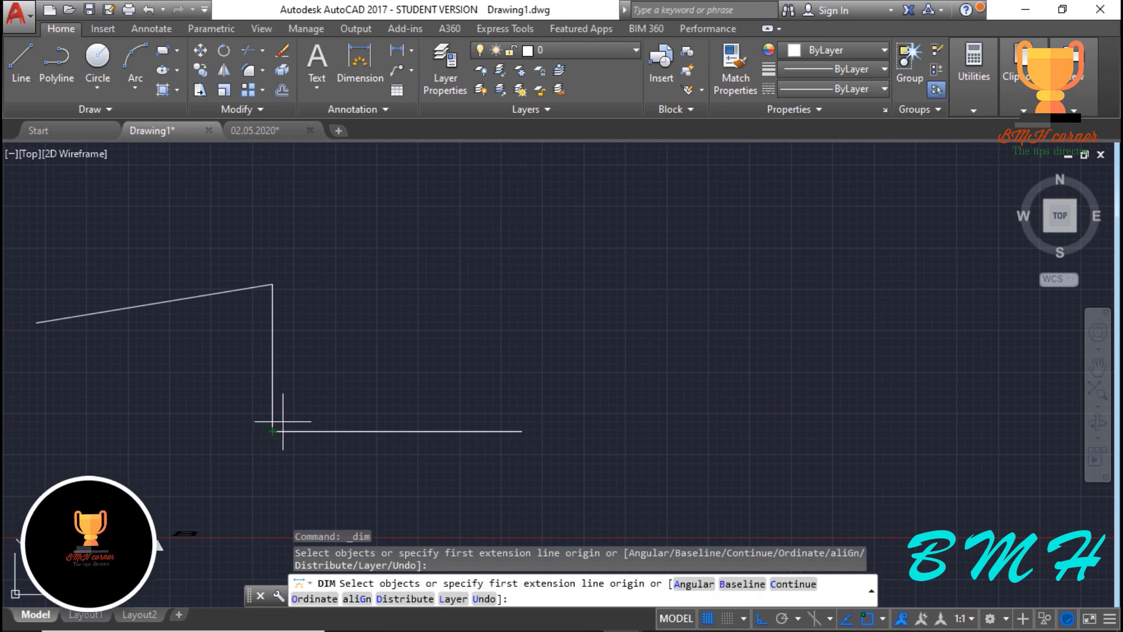
left_click(272, 427)
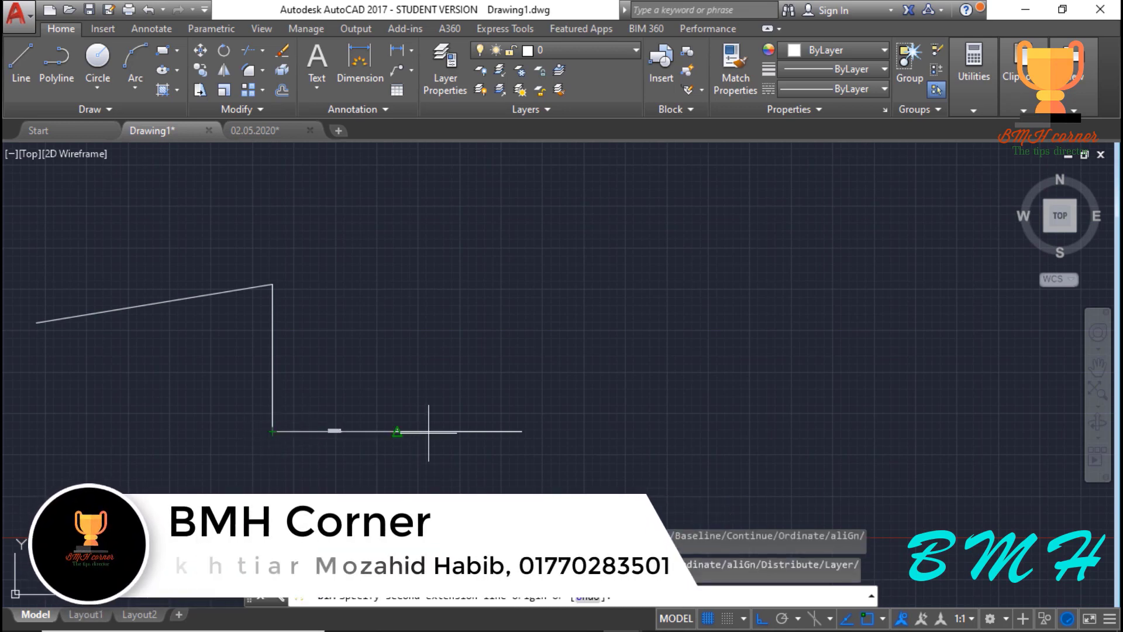
left_click(522, 431)
scroll(395, 442, "up", 5)
scroll(394, 443, "down", 5)
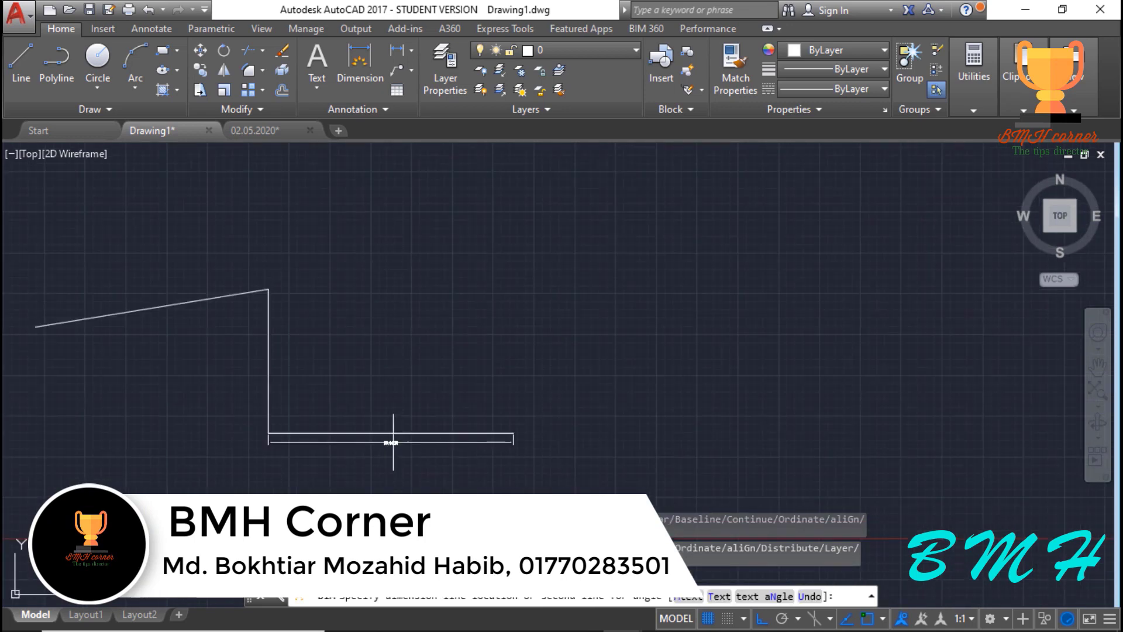
scroll(393, 443, "up", 2)
key("Escape")
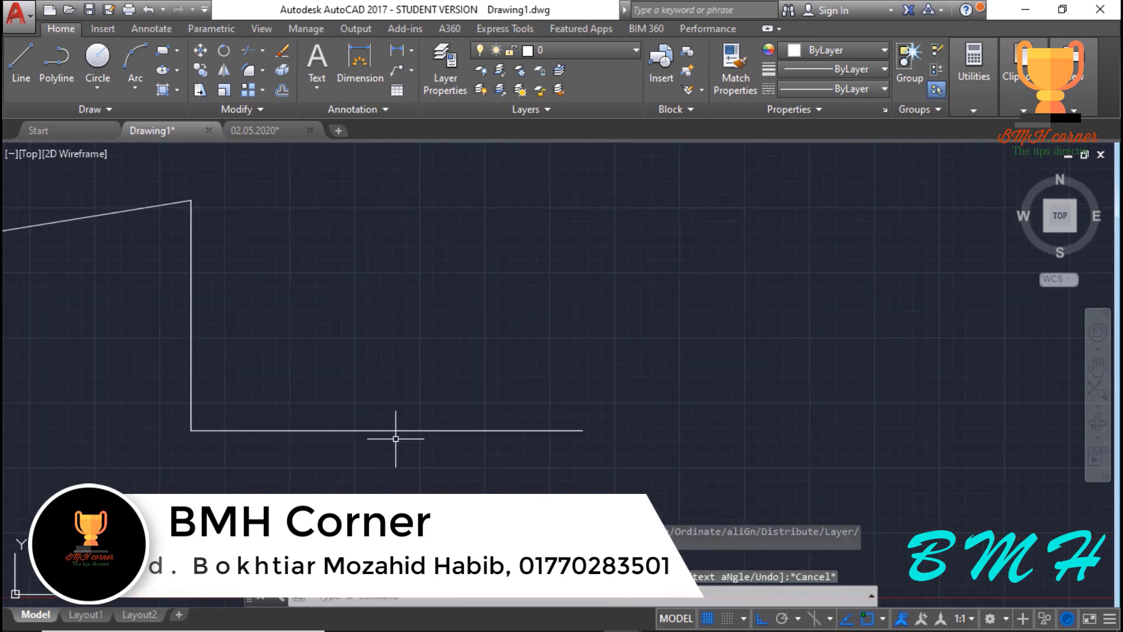
- Set the text height of the Standard dimension style to 10
type("d")
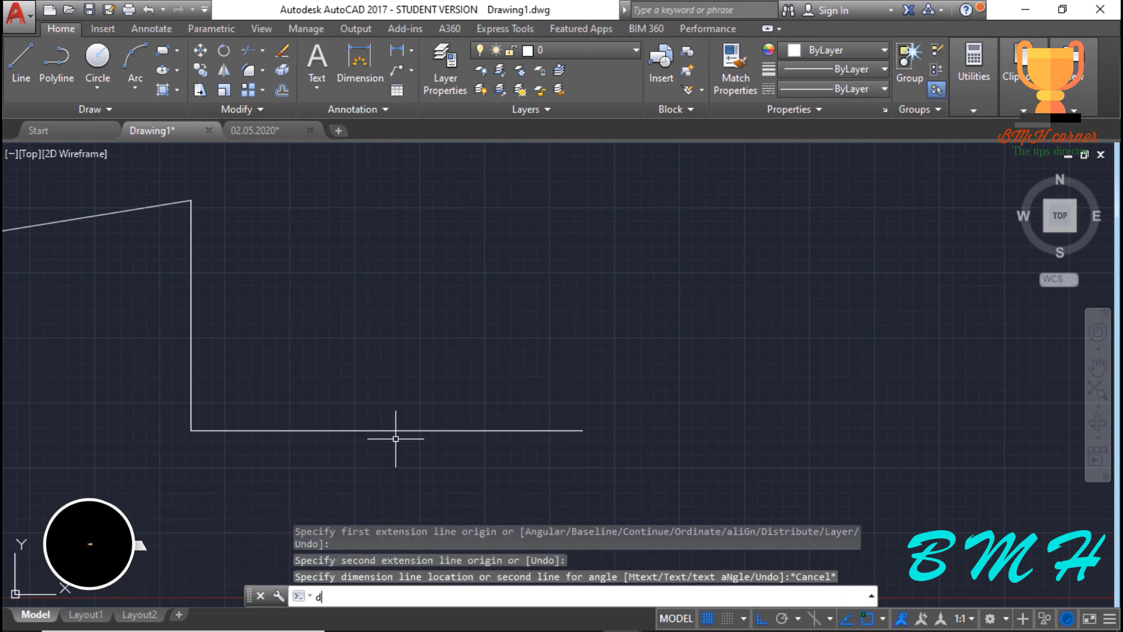
key("Return")
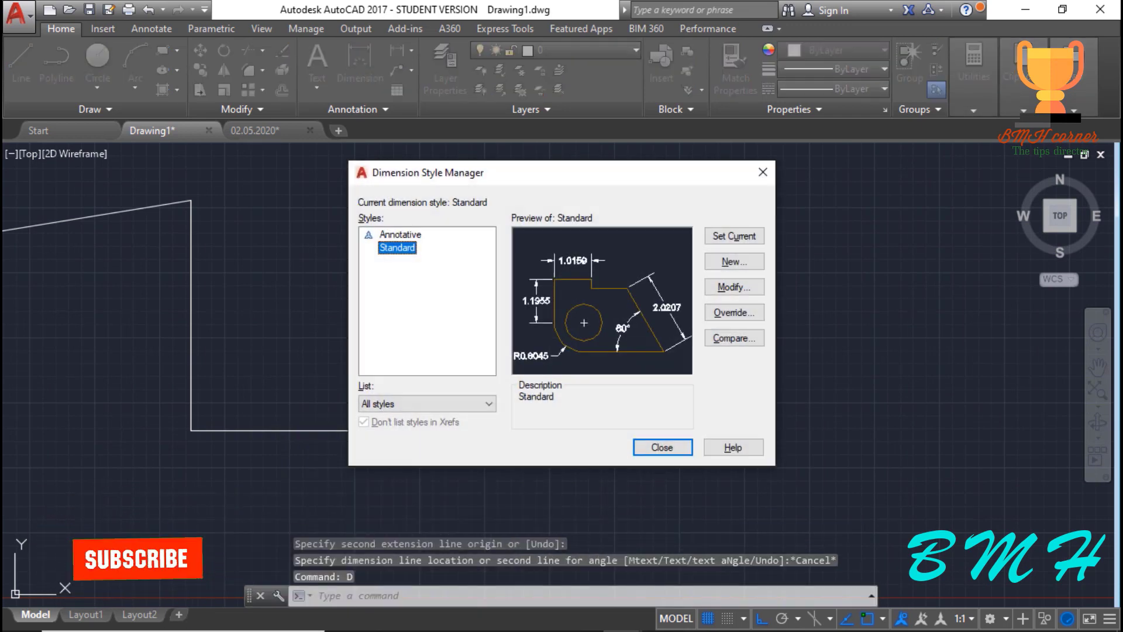
left_click(732, 292)
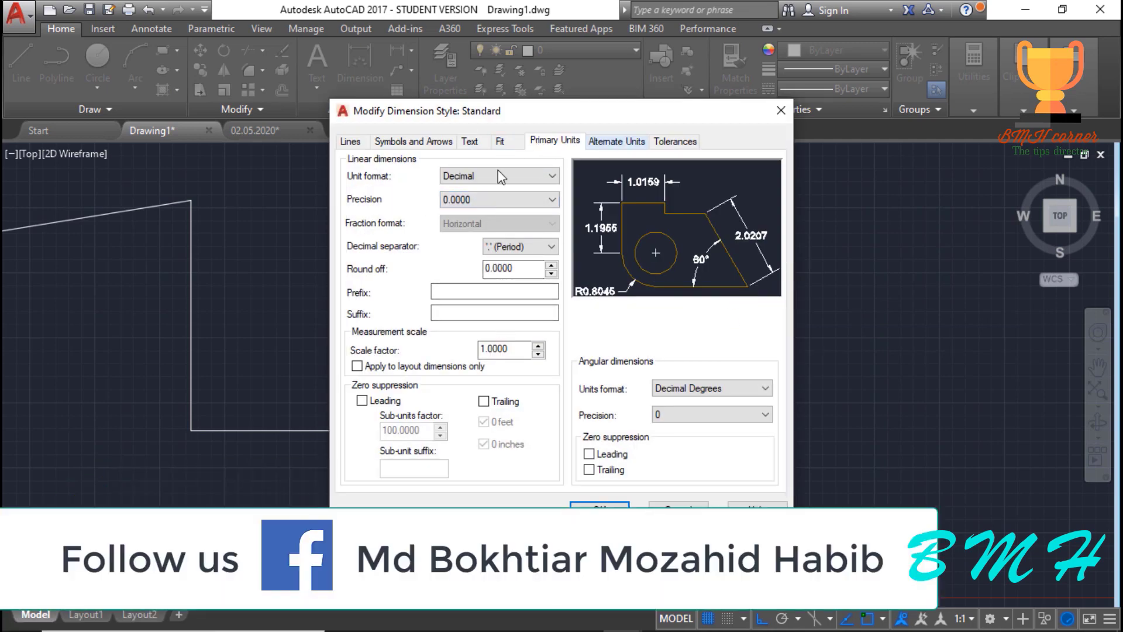
left_click(468, 142)
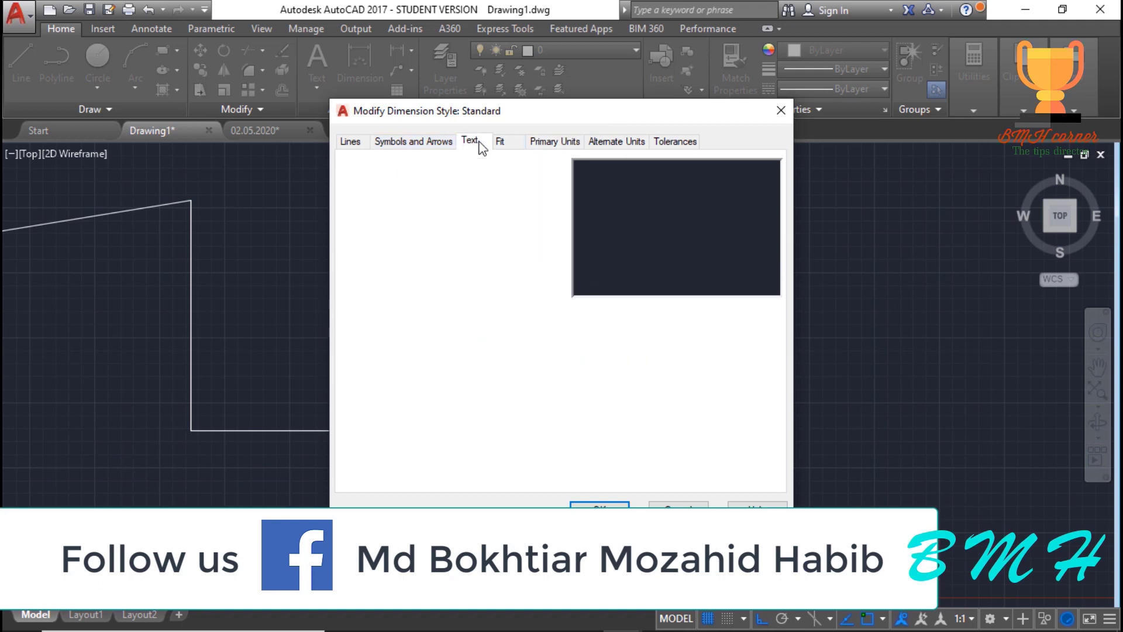
double_click(540, 258)
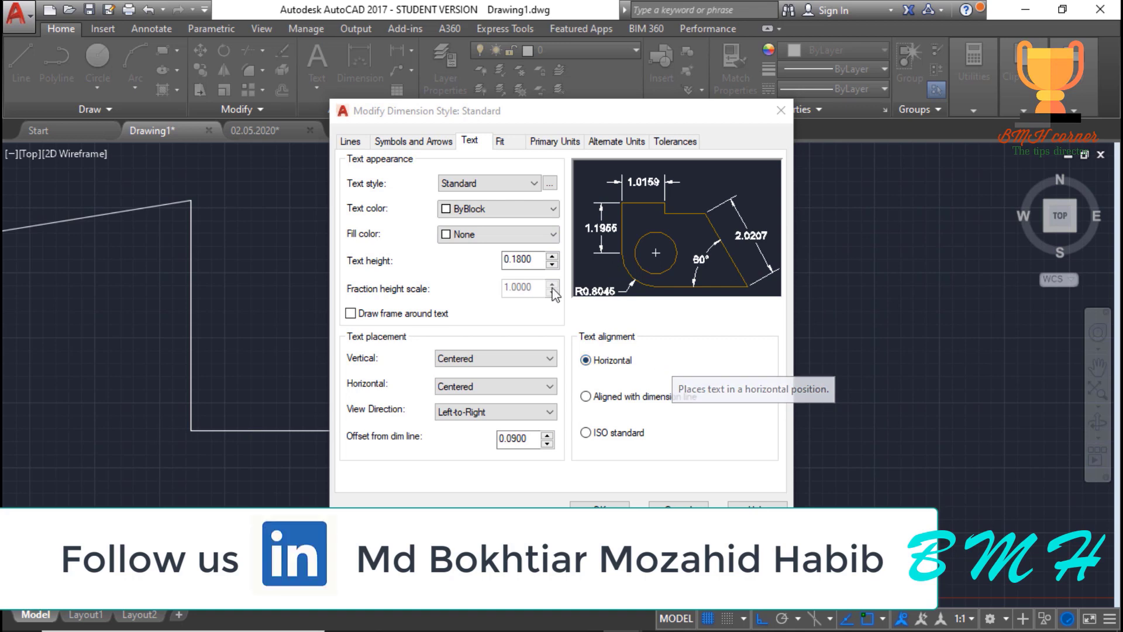
left_click(534, 262)
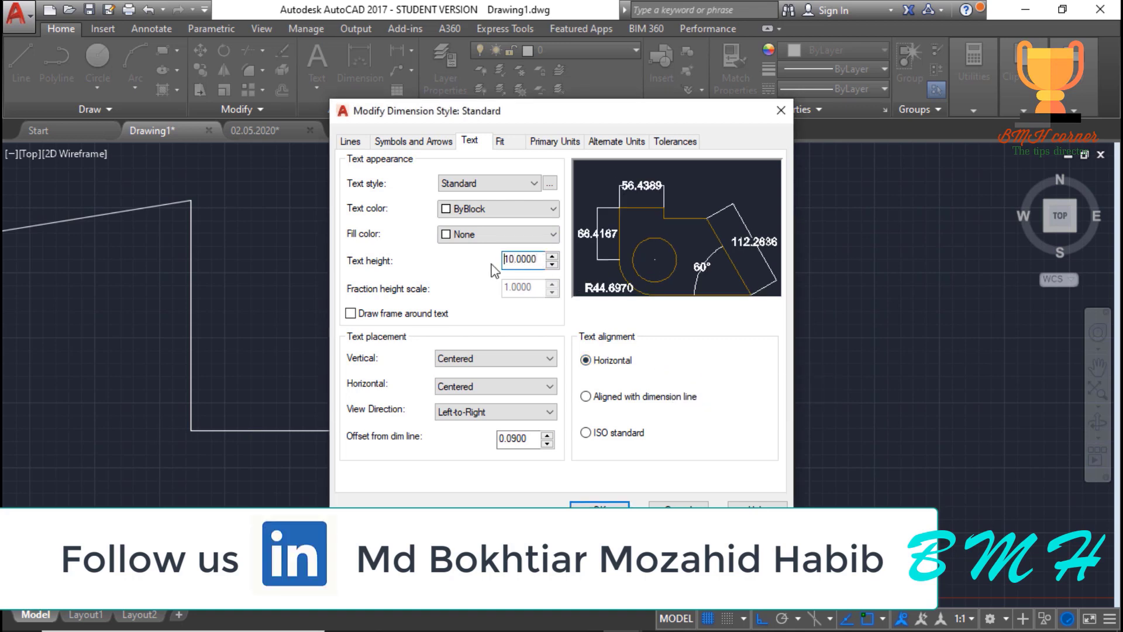
left_click(599, 505)
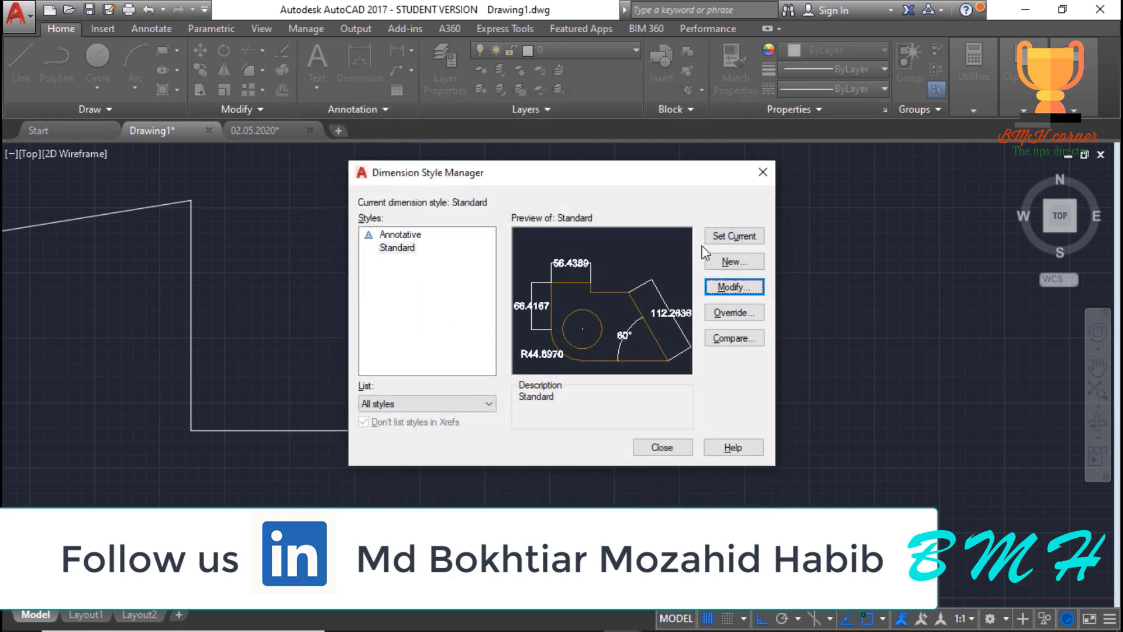
left_click(762, 172)
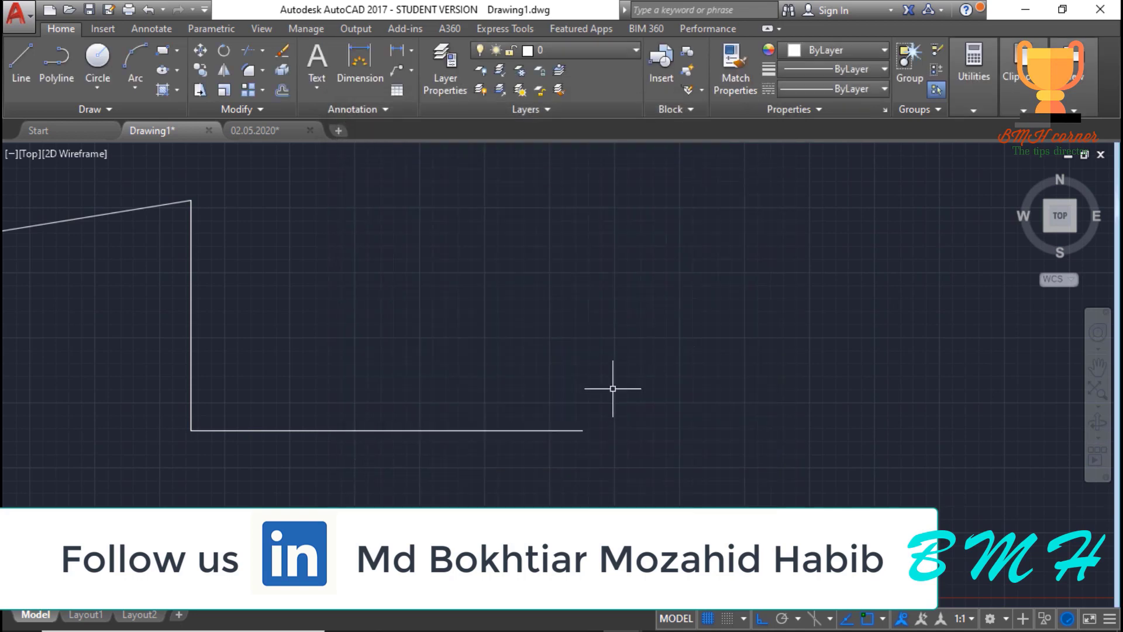
- Try the horizontal segment's dimension again with the modified style, and look at the available dimension types
scroll(610, 327, "down", 4)
left_click(359, 58)
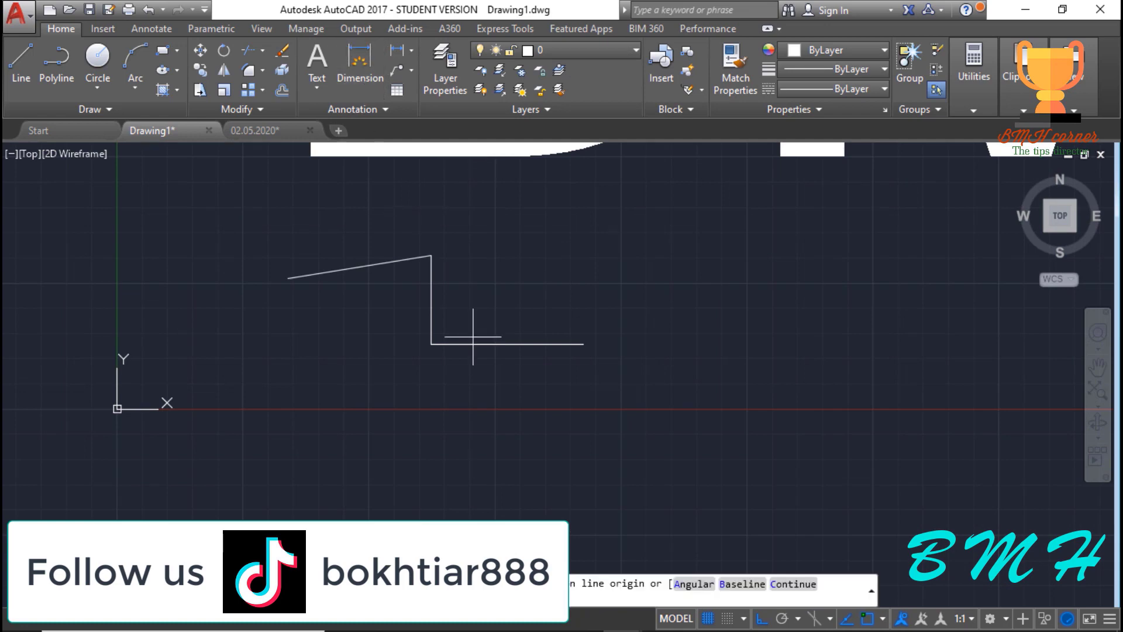
left_click(583, 344)
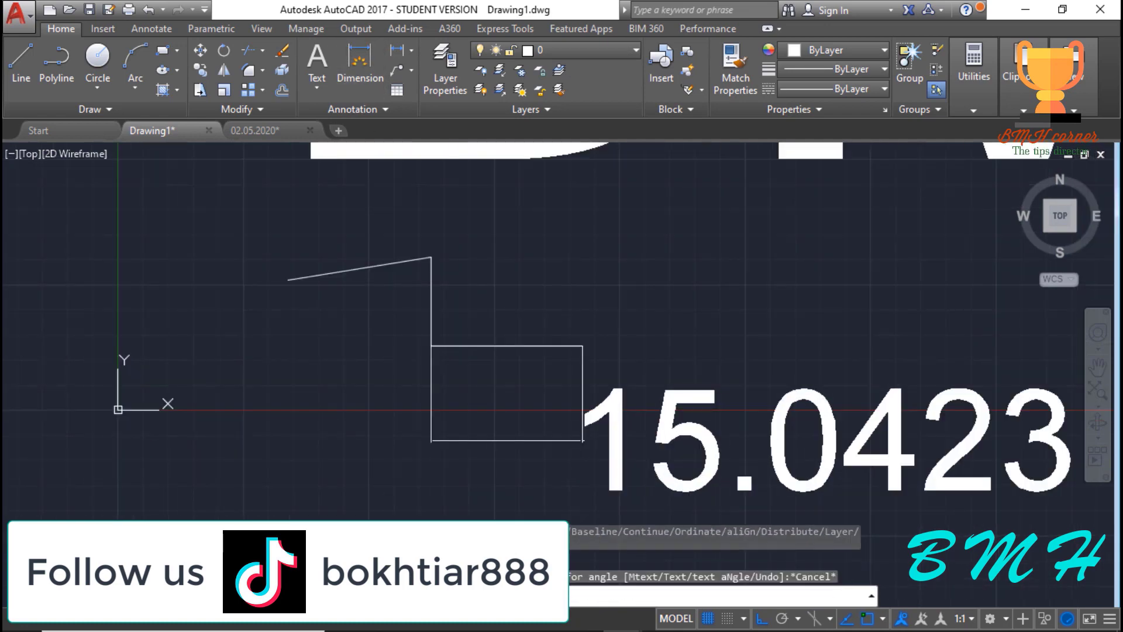
key("Escape")
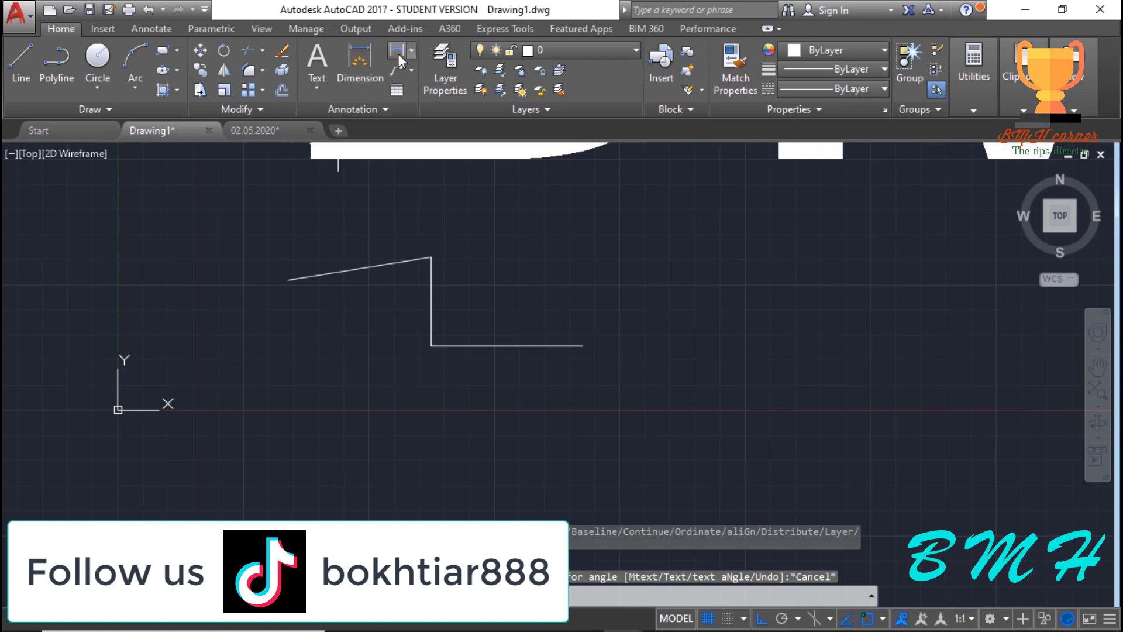
left_click(411, 47)
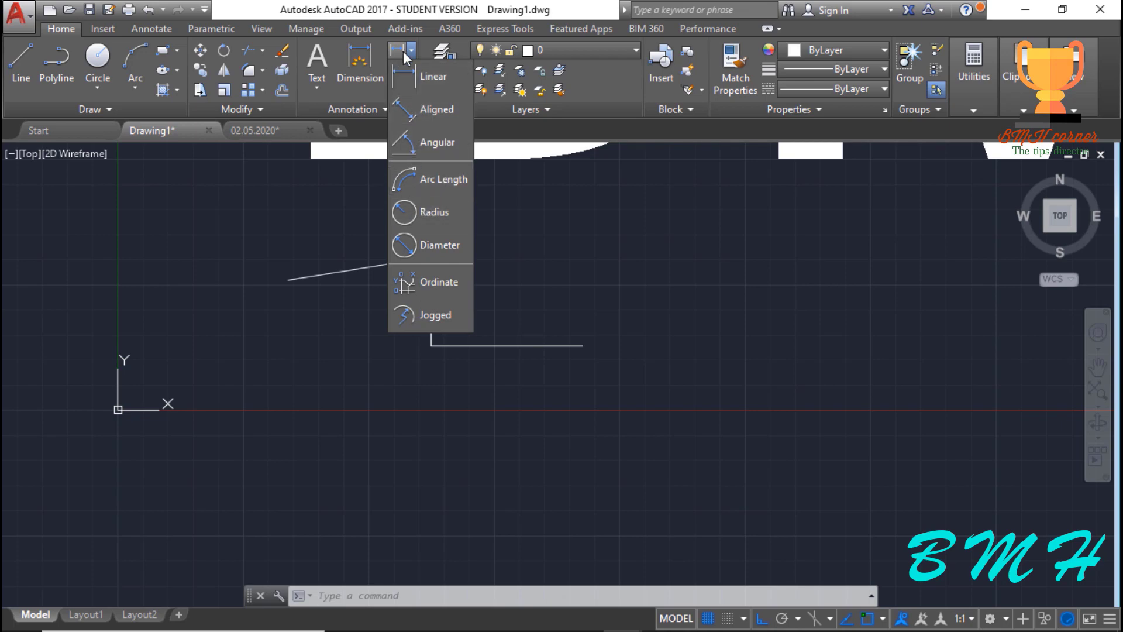
- Draw a circle with a radius of about 6.54 to the right of the line chain
left_click(98, 59)
scroll(228, 405, "down", 2)
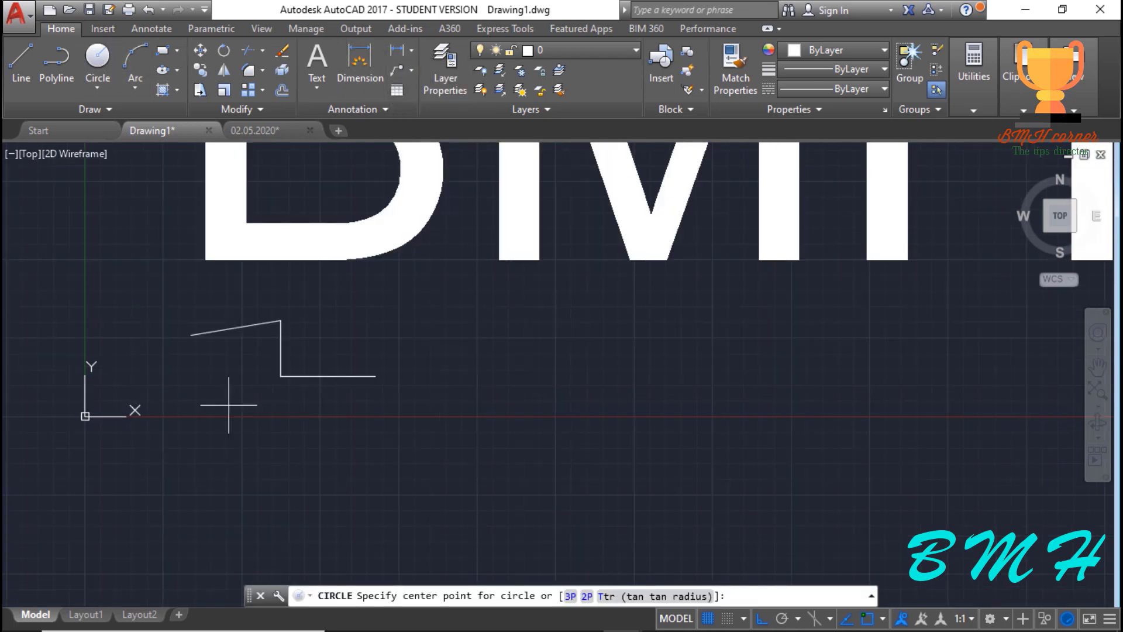
scroll(369, 348, "up", 4)
left_click(468, 314)
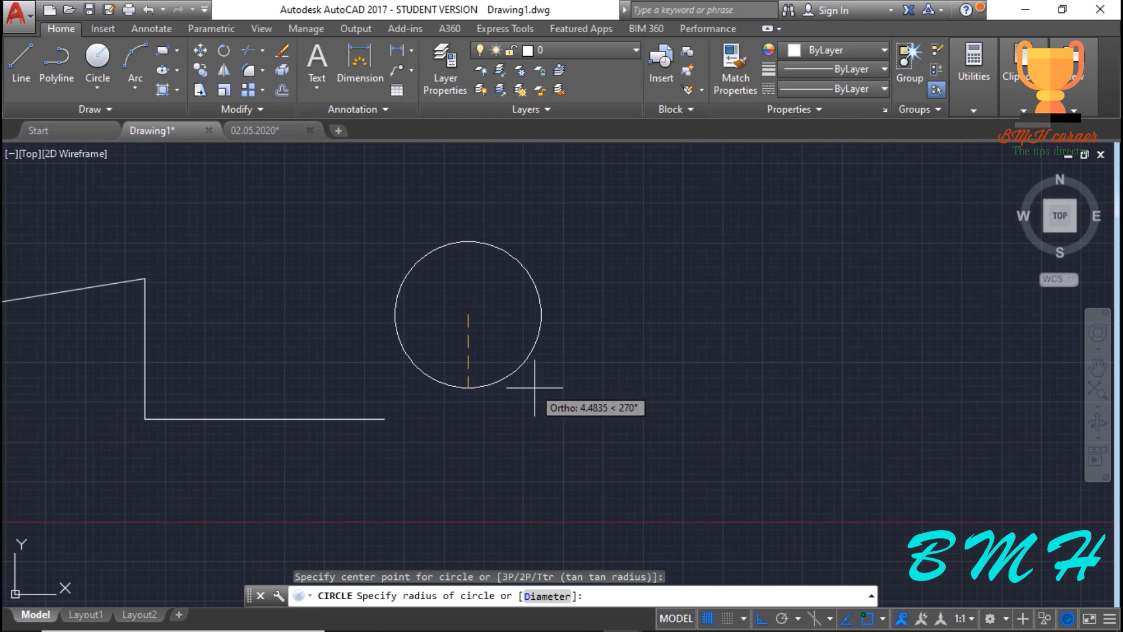
left_click(565, 419)
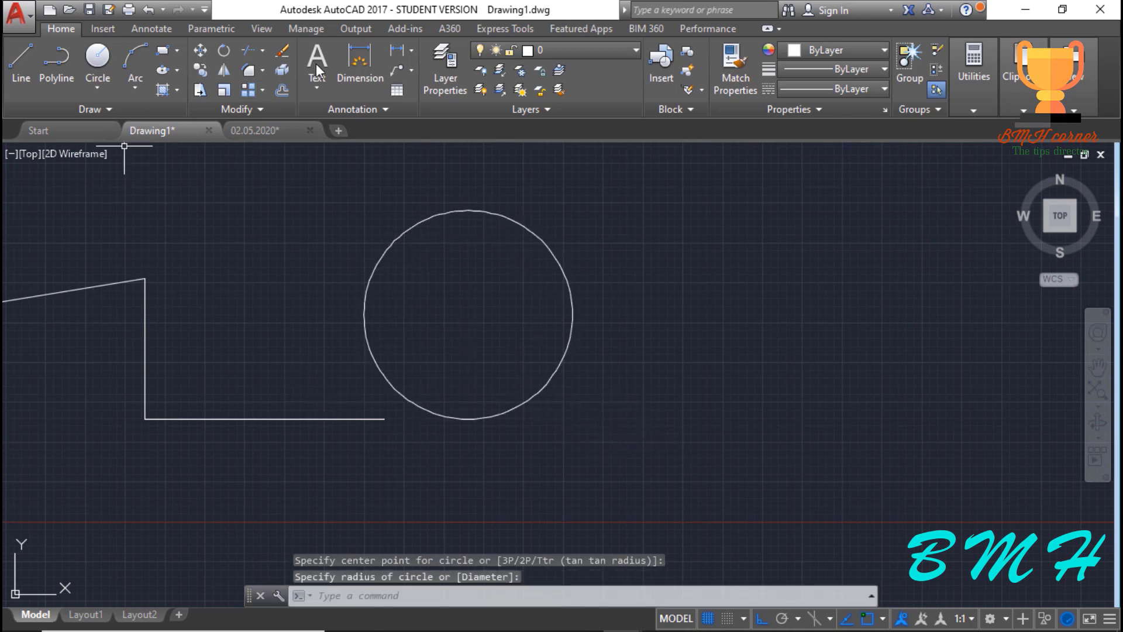
- Try to add a radius dimension to the circle
left_click(411, 51)
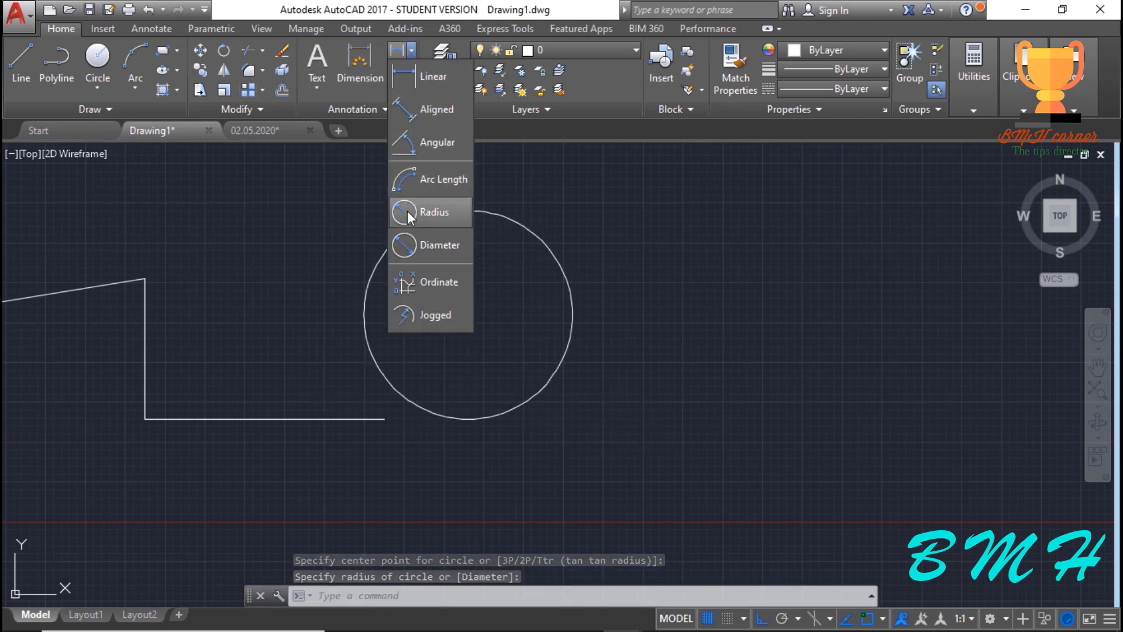
left_click(417, 223)
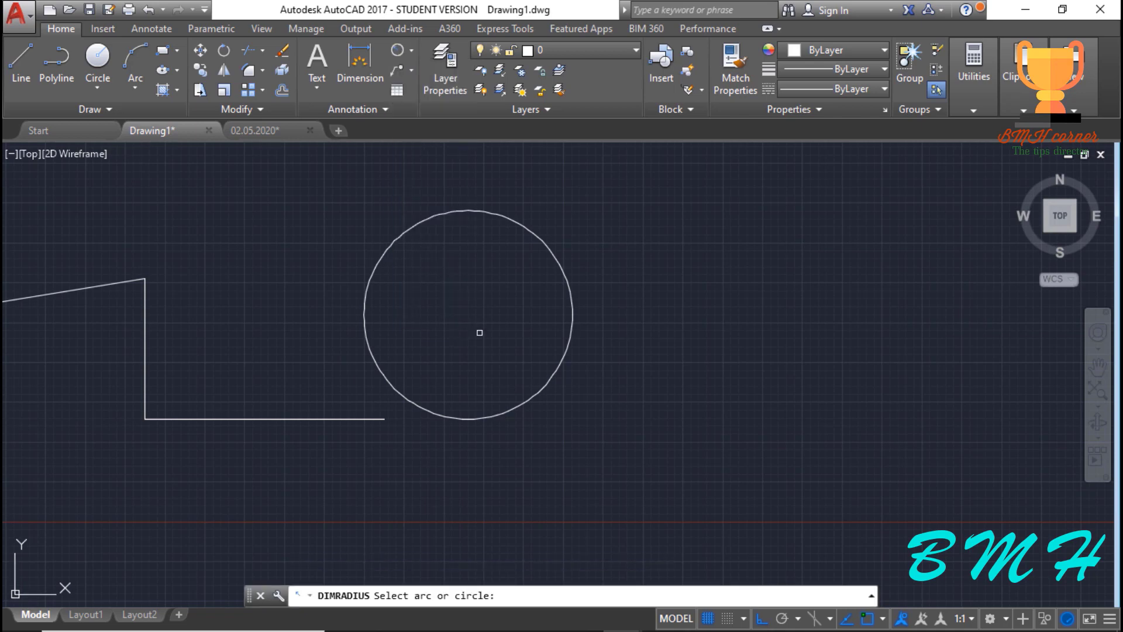
left_click(572, 319)
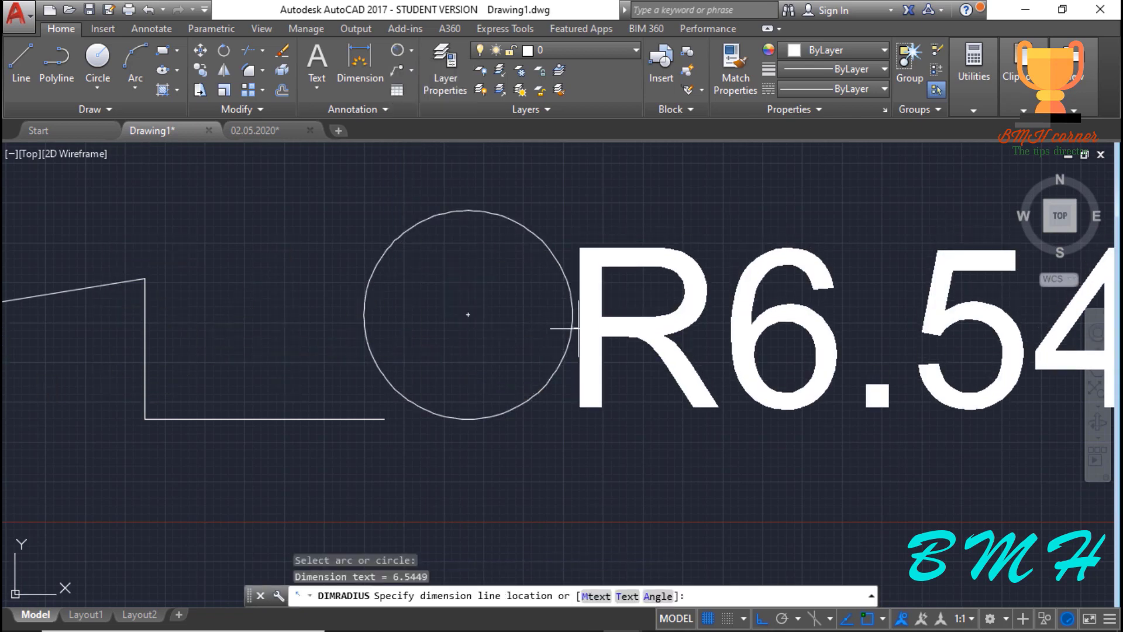
scroll(569, 361, "down", 2)
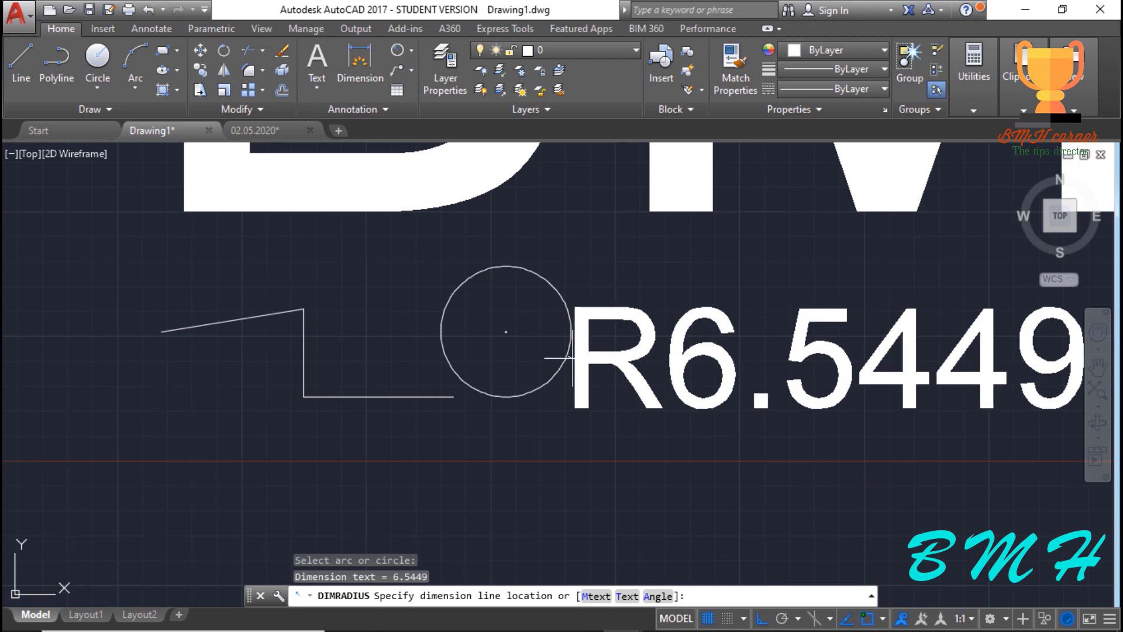
key("Escape")
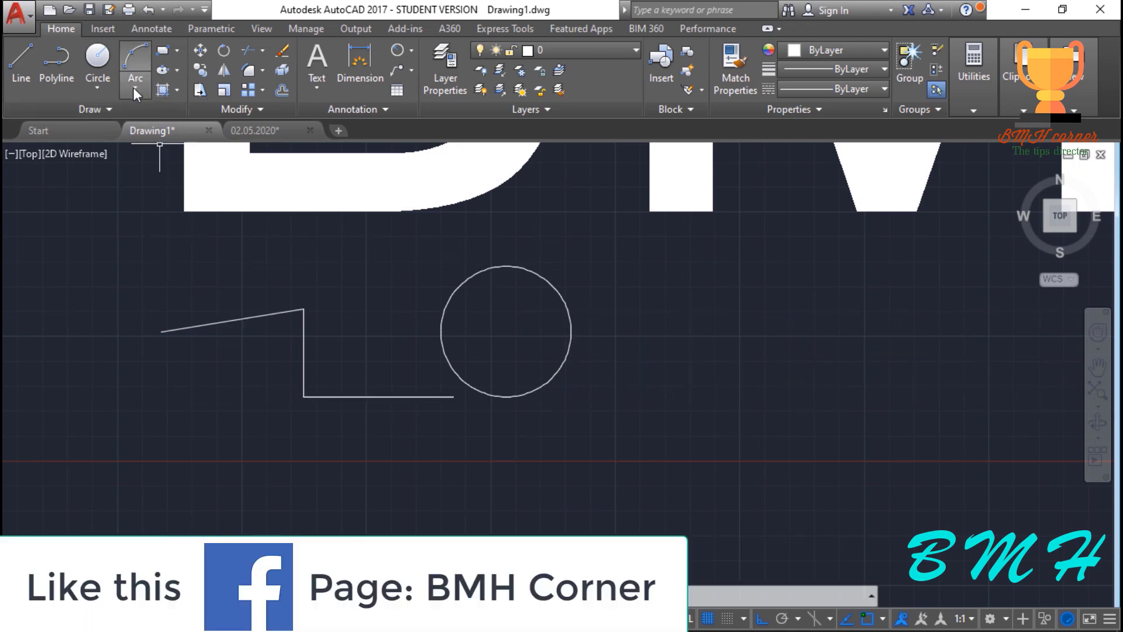
- Try to draw a Start, Center, End arc from the sloped segment's midpoint, centered on the vertical segment's midpoint
left_click(133, 84)
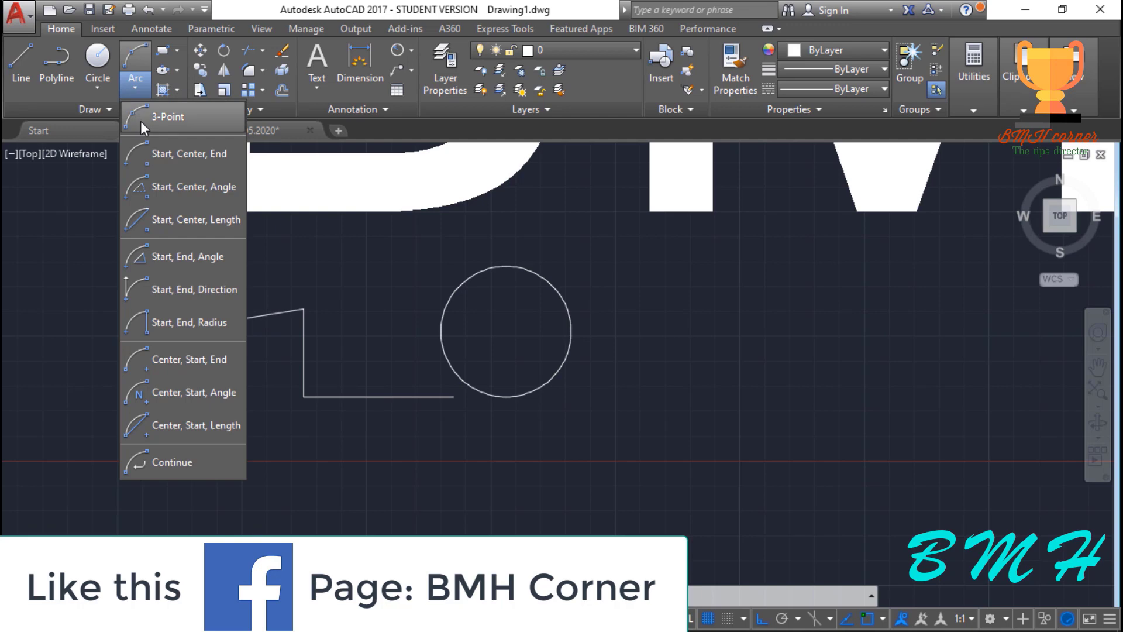
left_click(133, 155)
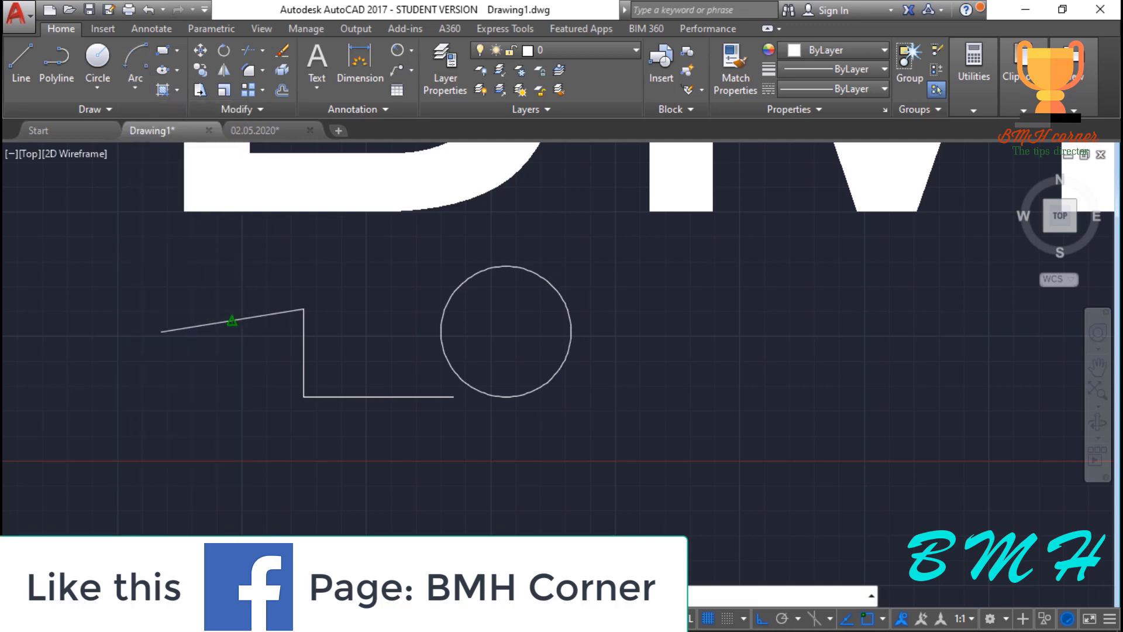
left_click(232, 320)
left_click(304, 352)
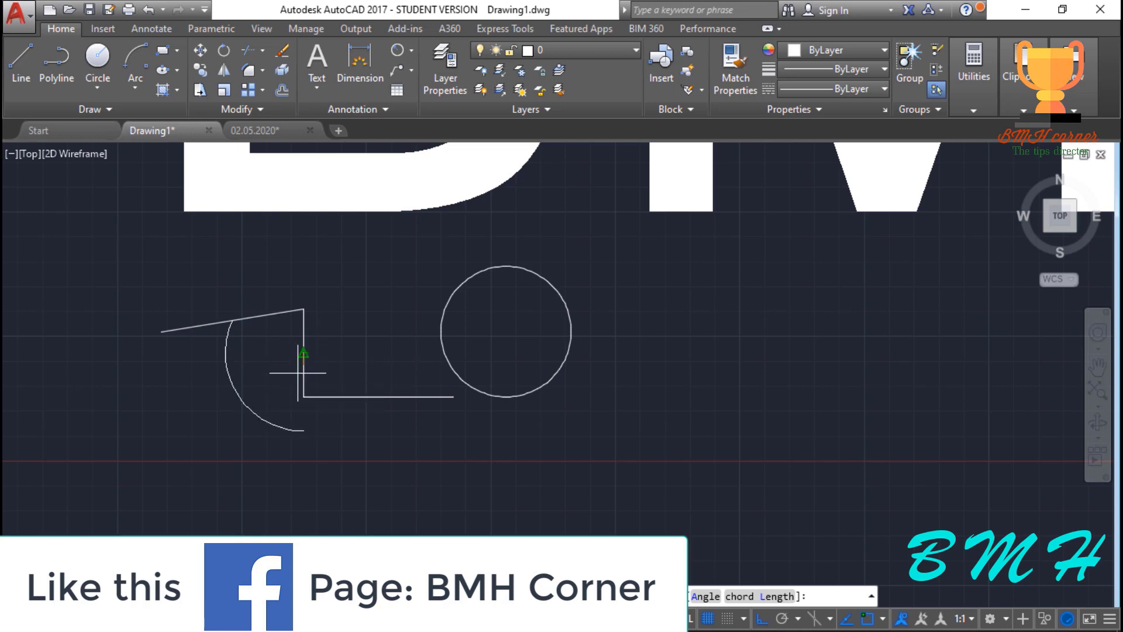
key("Escape")
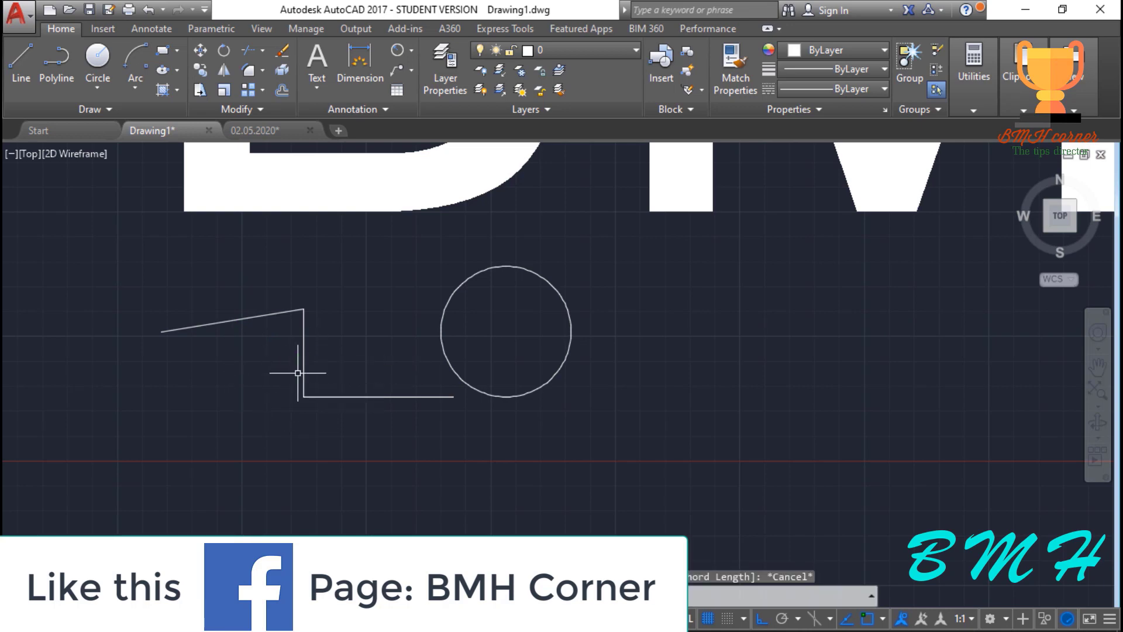
left_click(139, 84)
left_click(146, 147)
- Draw a 3-Point arc from the sloped segment's midpoint, curving below it and ending just right of the vertical segment
left_click(141, 80)
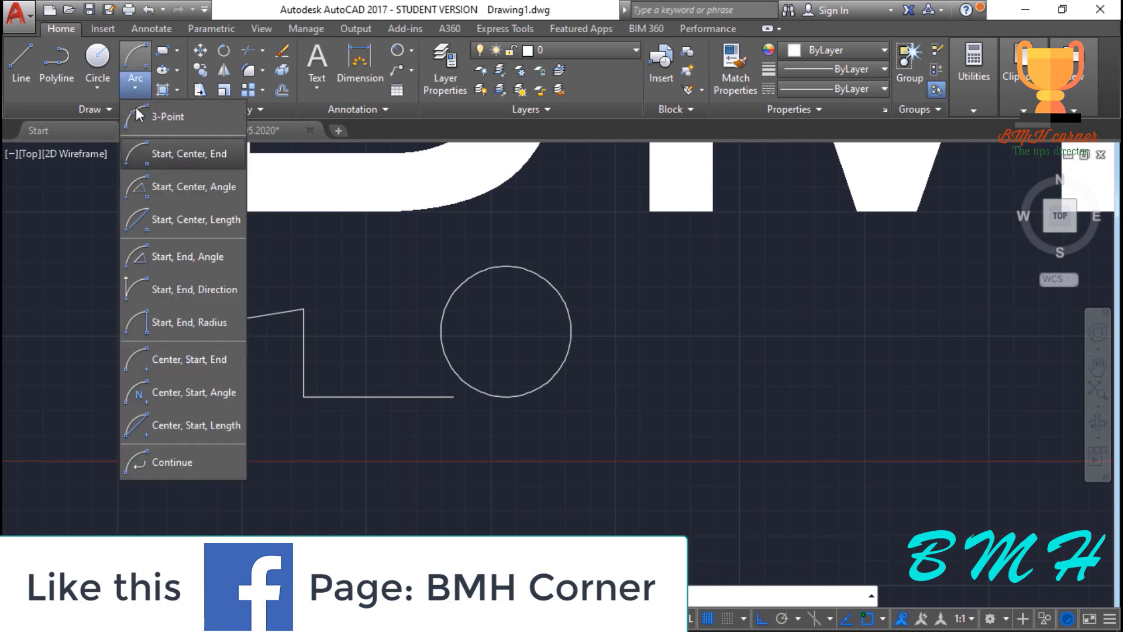
left_click(136, 111)
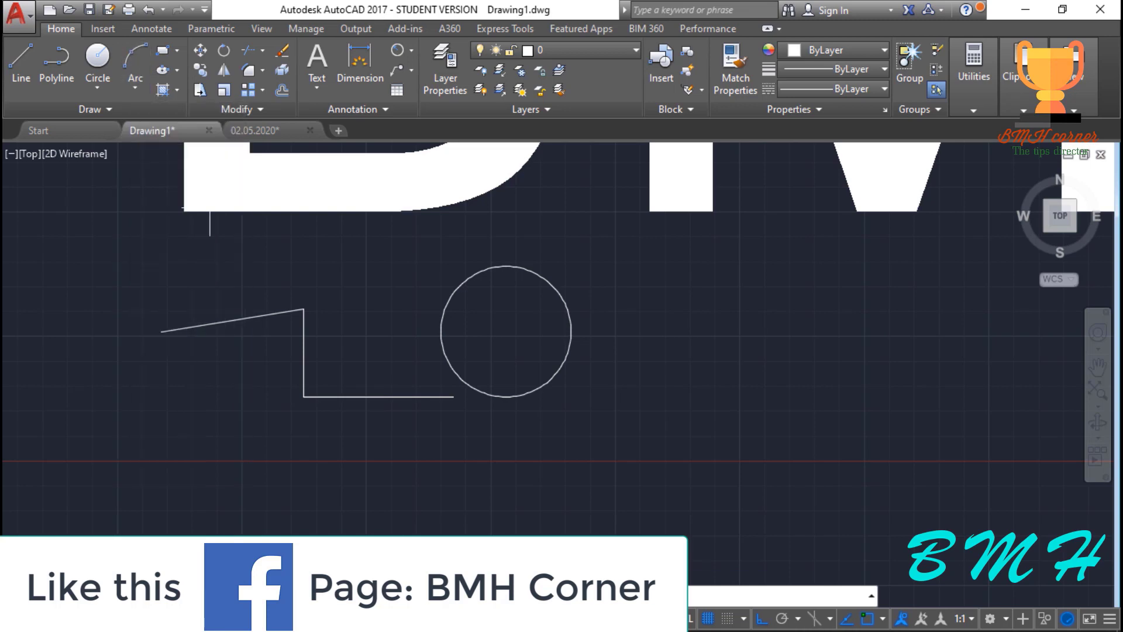
left_click(232, 321)
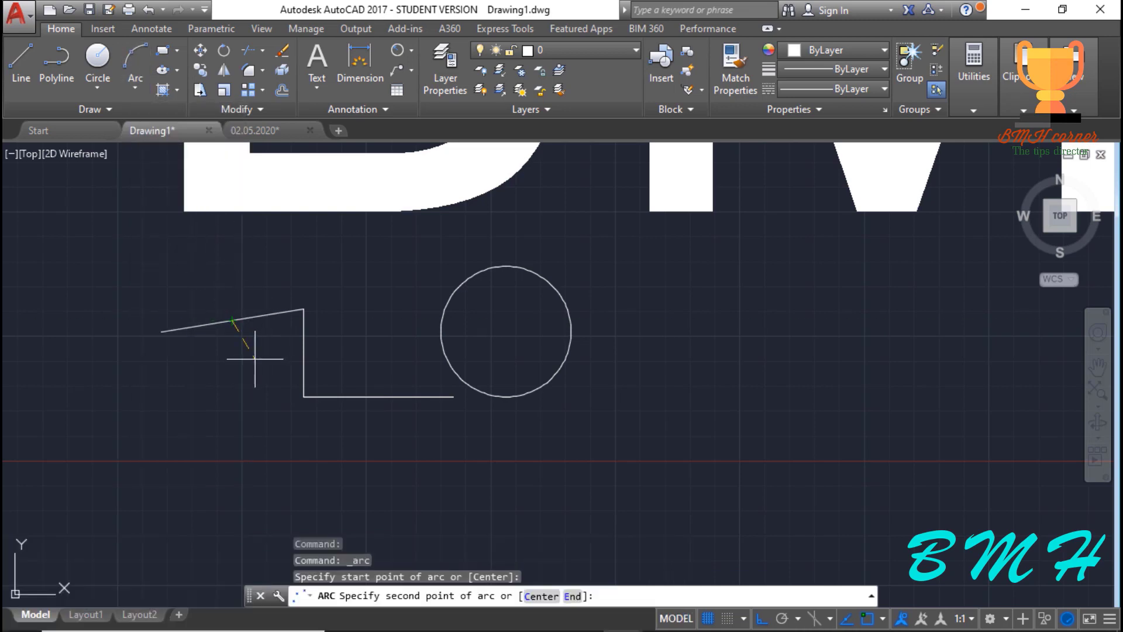
left_click(254, 359)
left_click(315, 345)
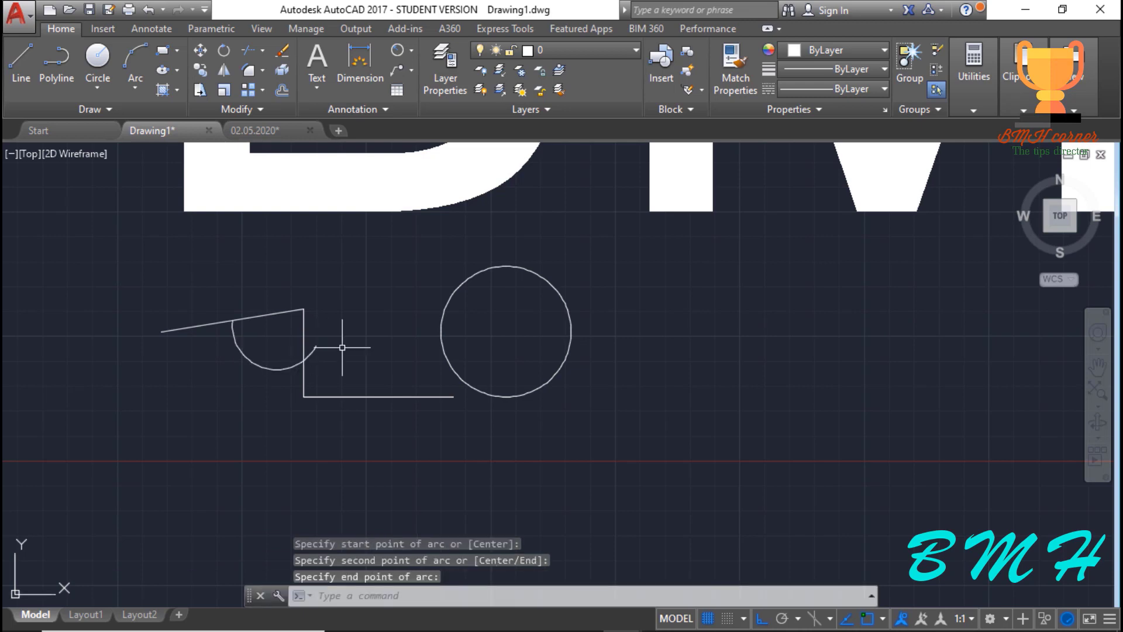
key("Escape")
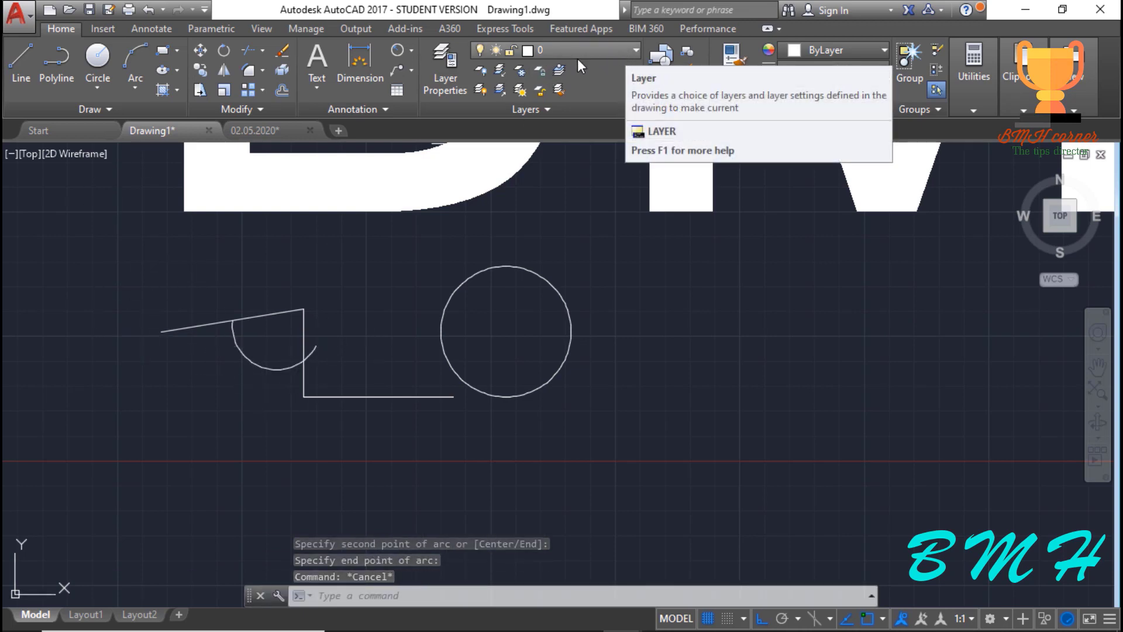
- Try to add an angular dimension to the arc
left_click(411, 51)
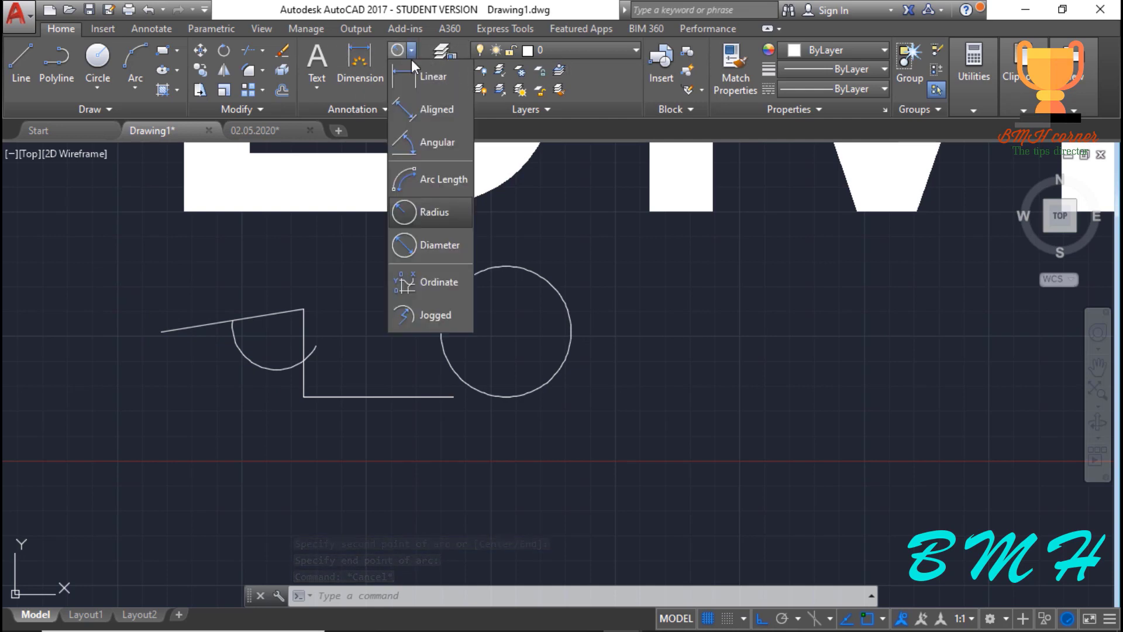
left_click(423, 139)
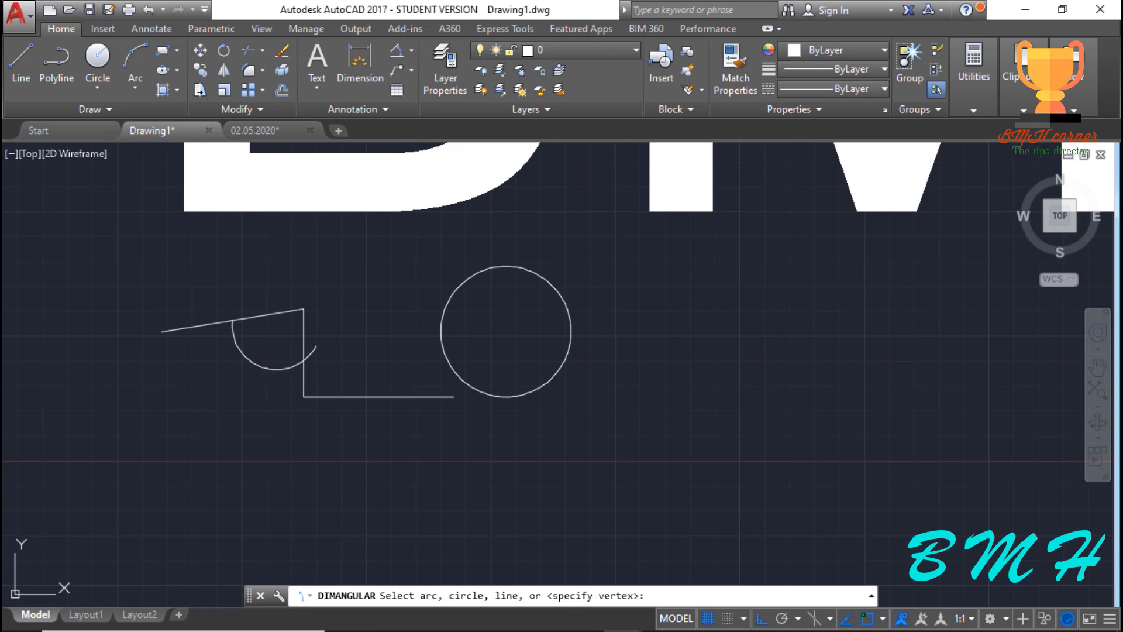
left_click(262, 366)
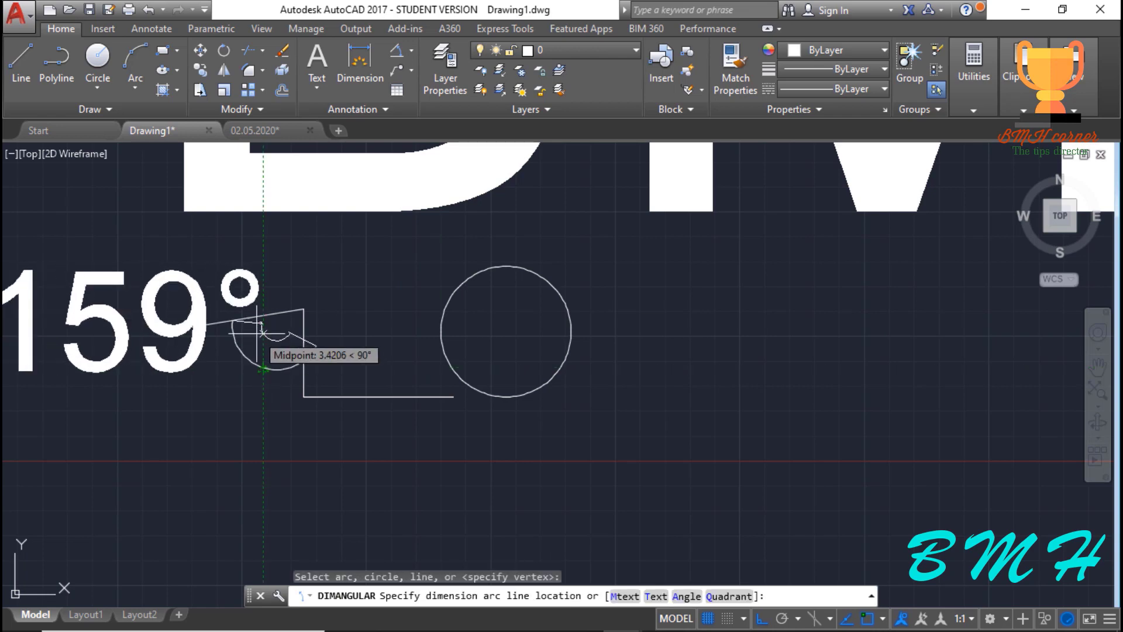
key("Escape")
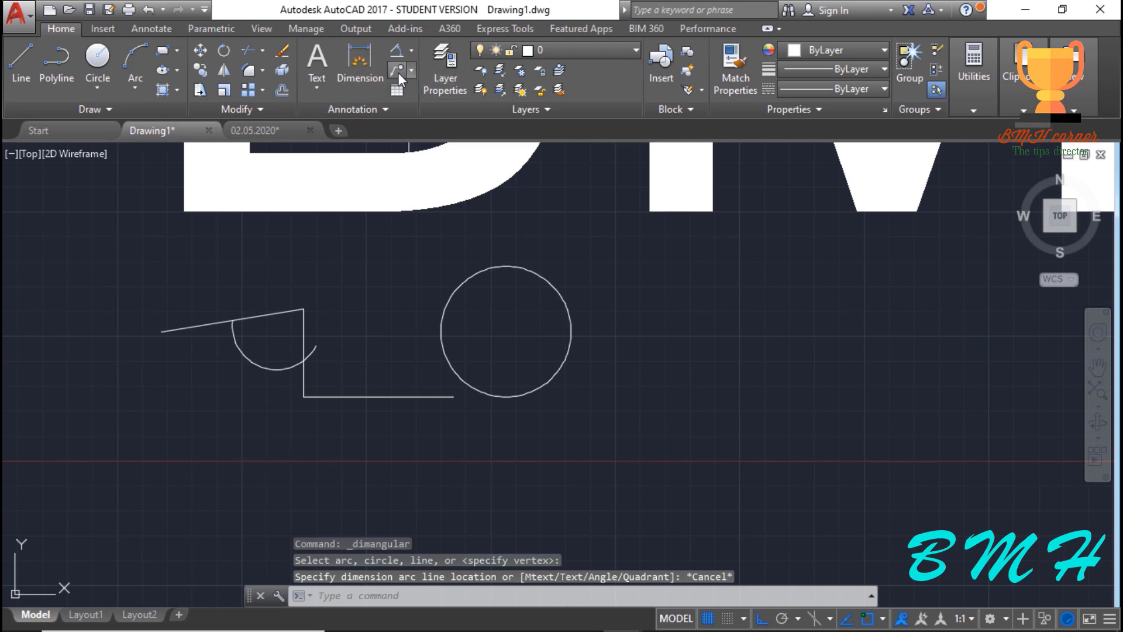
left_click(412, 66)
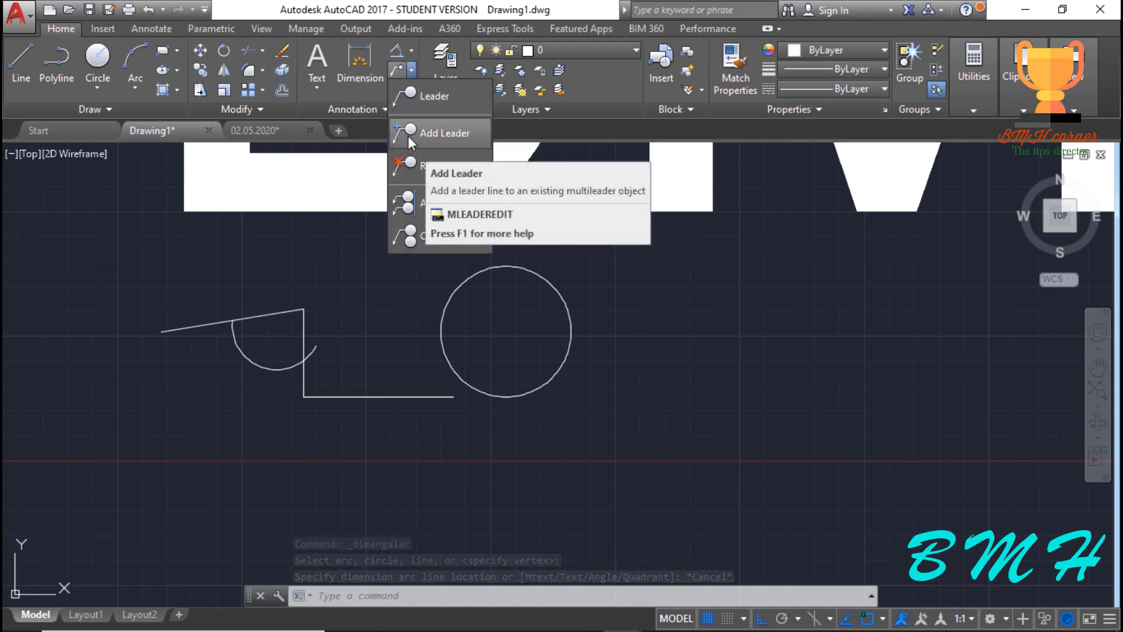
left_click(412, 67)
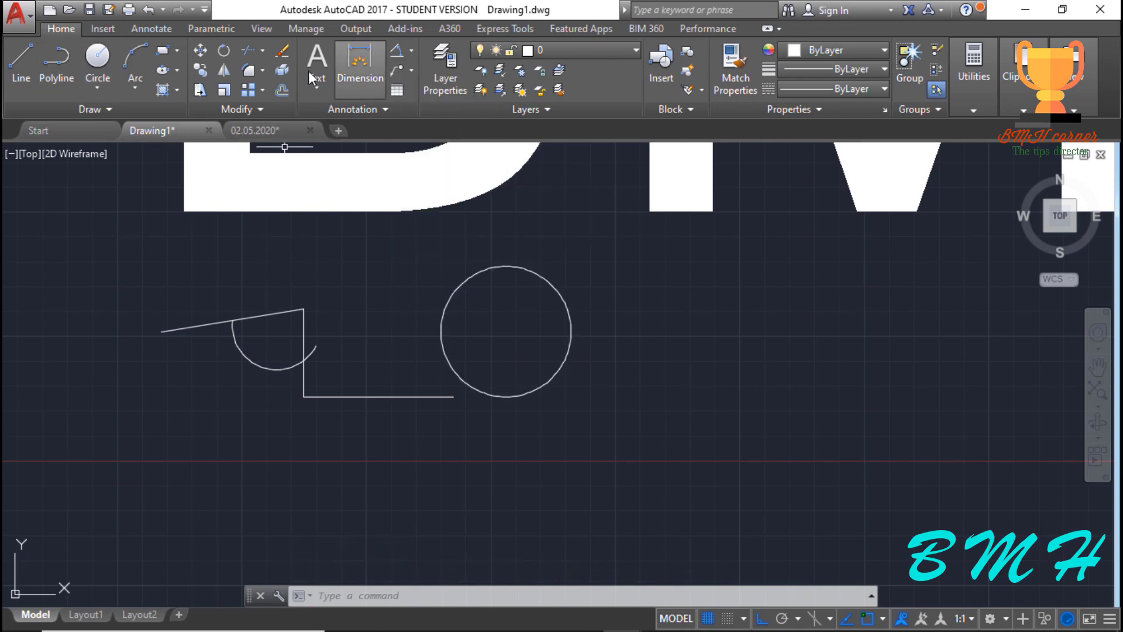
left_click(413, 50)
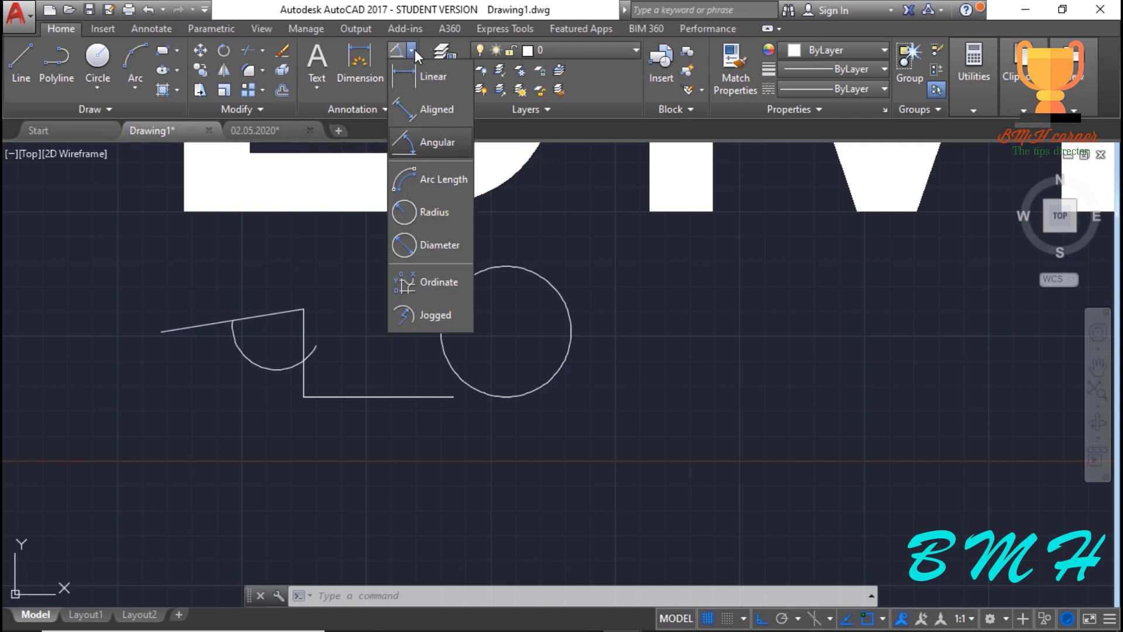
left_click(413, 50)
- Place a leader with its arrowhead on the line chain's upper corner and its landing a short distance horizontally to the right
left_click(413, 67)
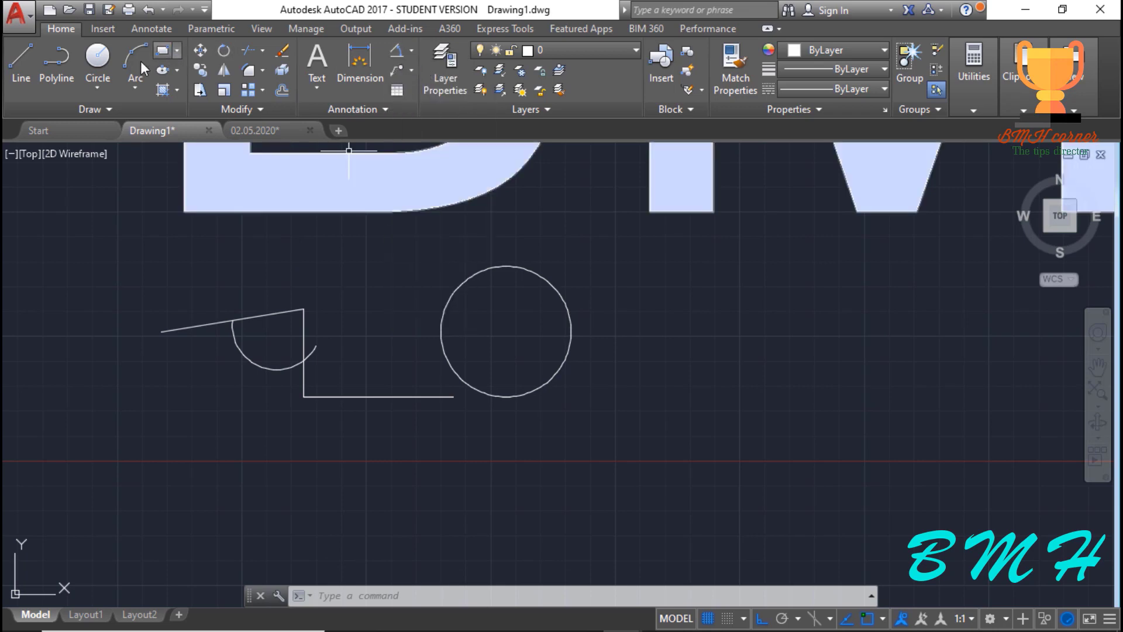
left_click(411, 73)
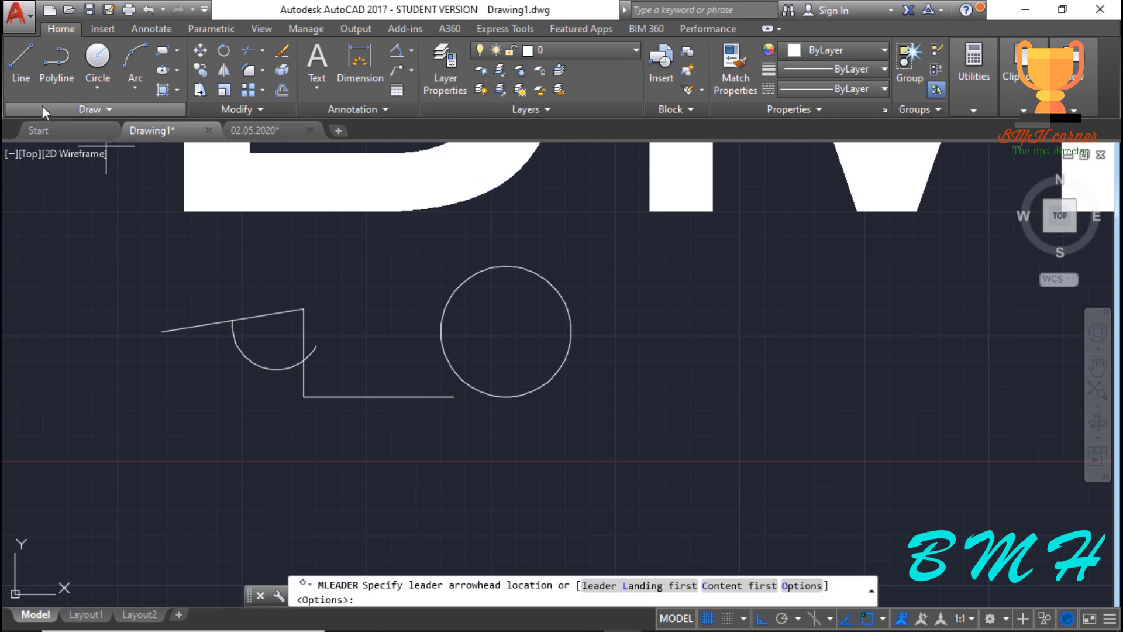
left_click(303, 309)
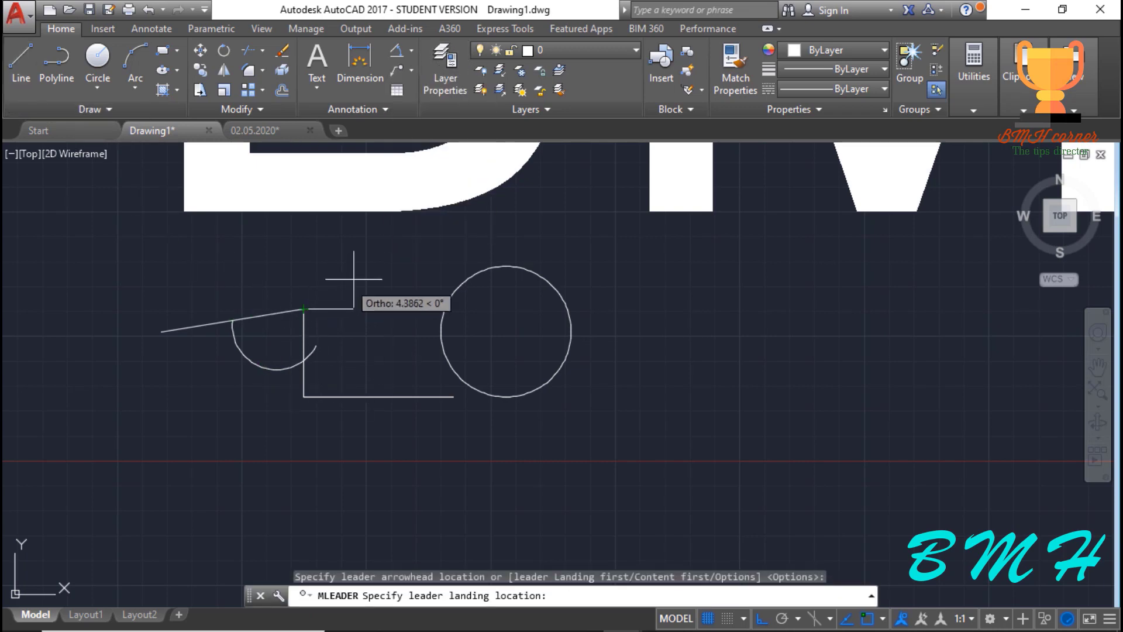
left_click(338, 309)
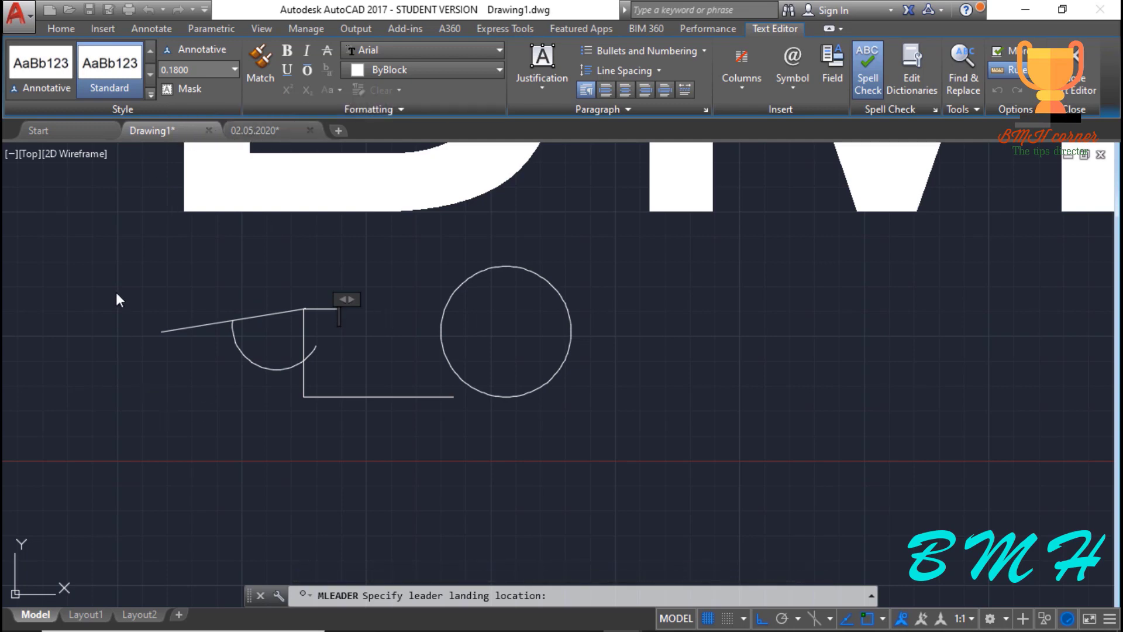
- Switch to the 02.05.2020 drawing and examine the building elevation, the floor plans and their room labels up close
left_click(263, 132)
scroll(366, 306, "down", 3)
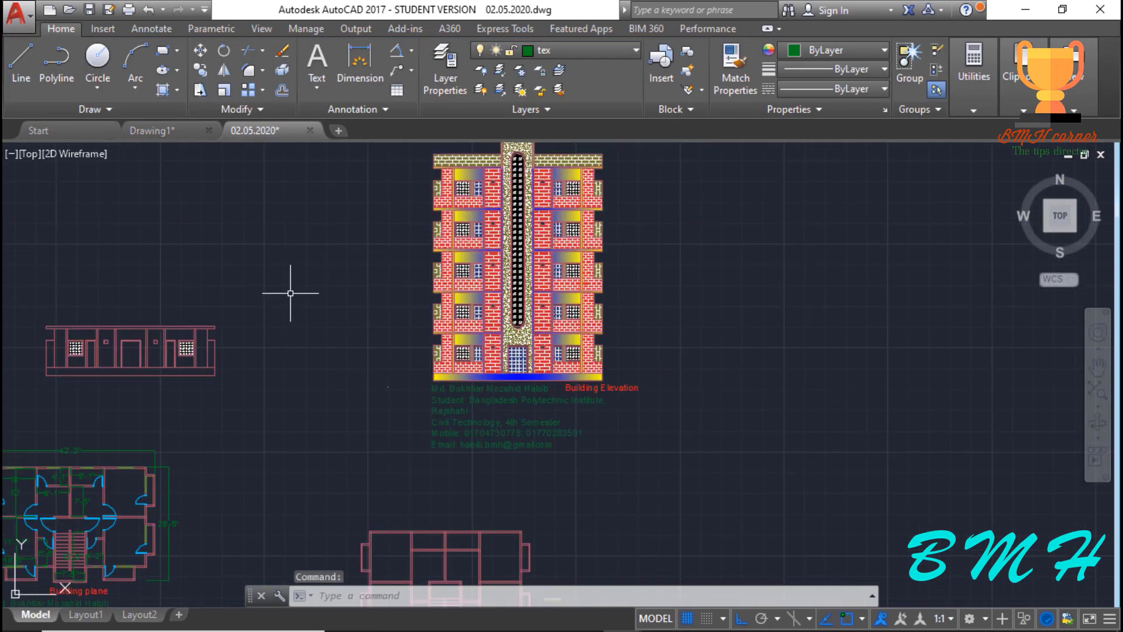
scroll(316, 308, "down", 2)
scroll(118, 534, "up", 6)
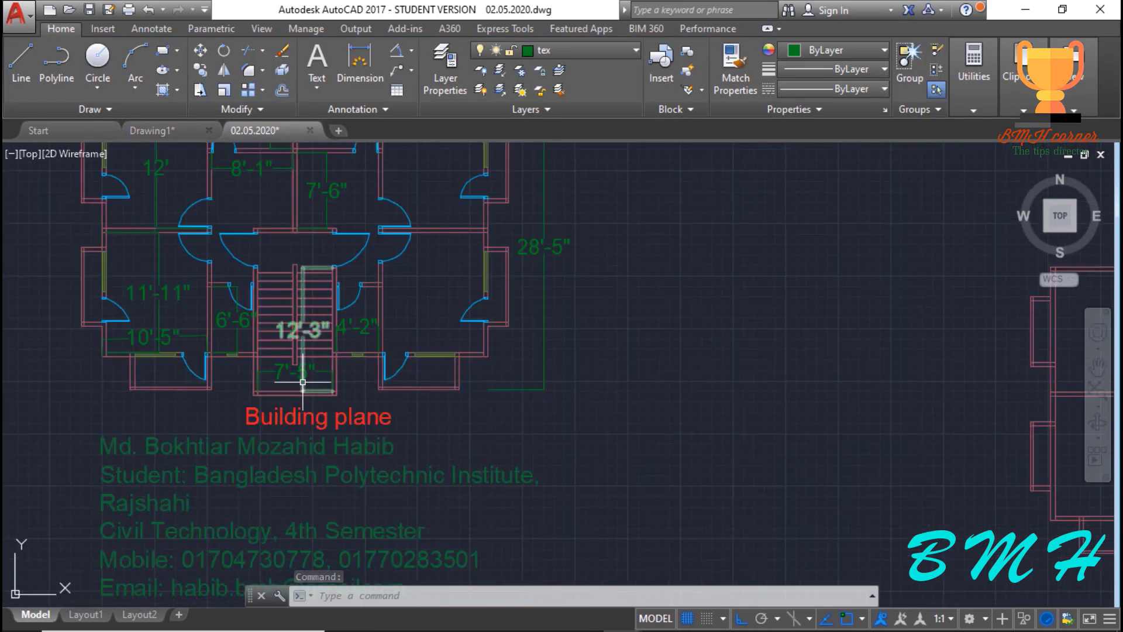
scroll(404, 374, "down", 4)
scroll(414, 372, "up", 3)
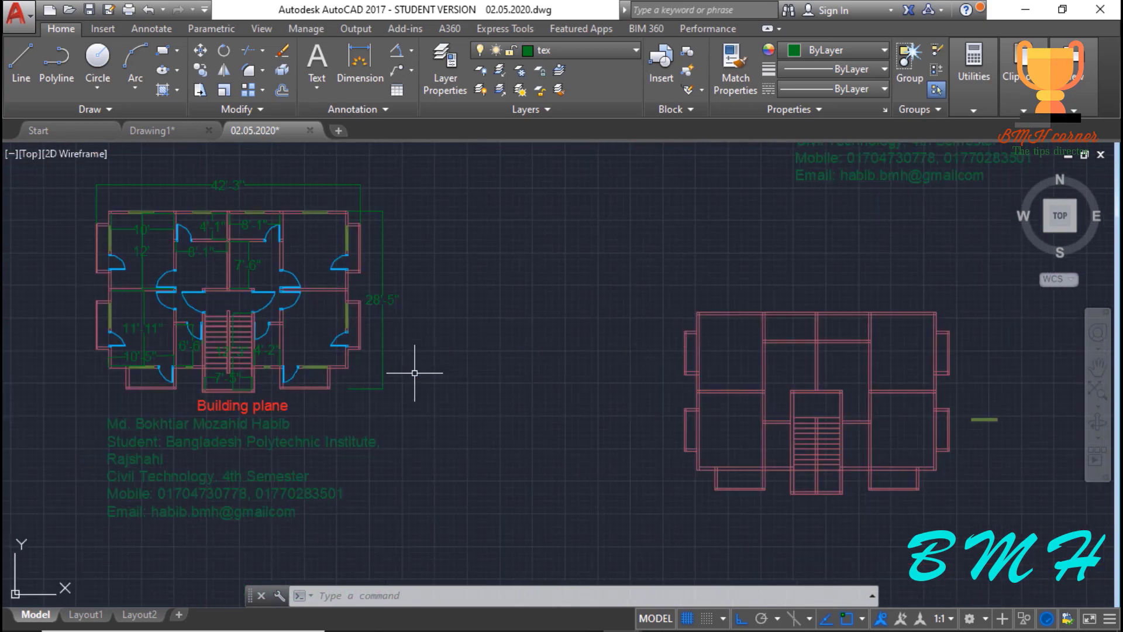
scroll(415, 372, "down", 3)
scroll(150, 359, "up", 7)
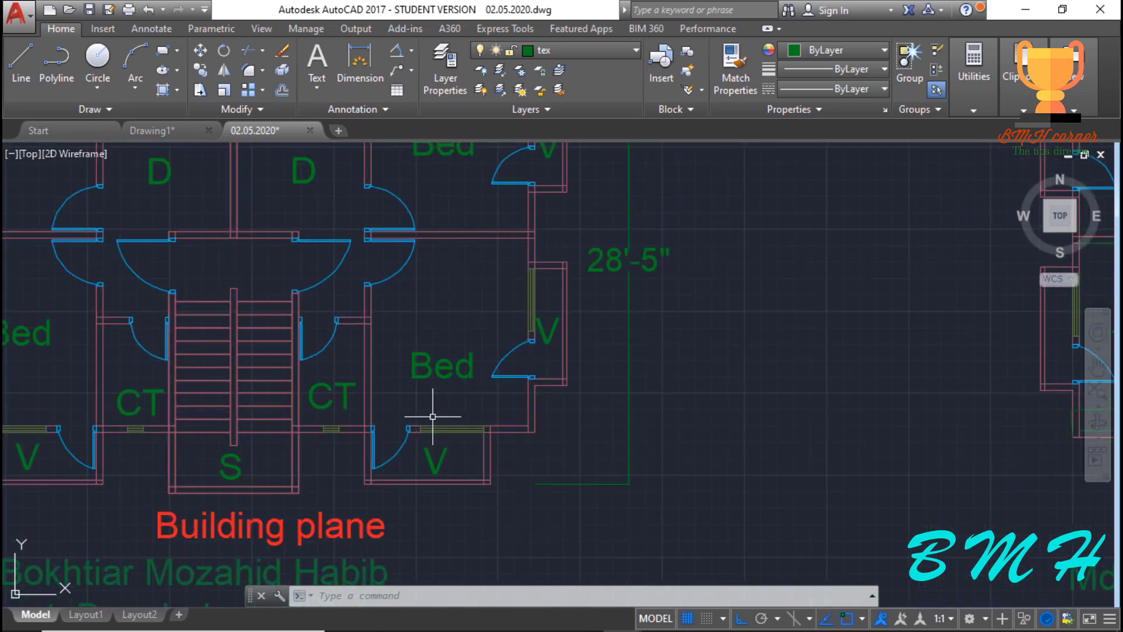
scroll(503, 393, "up", 4)
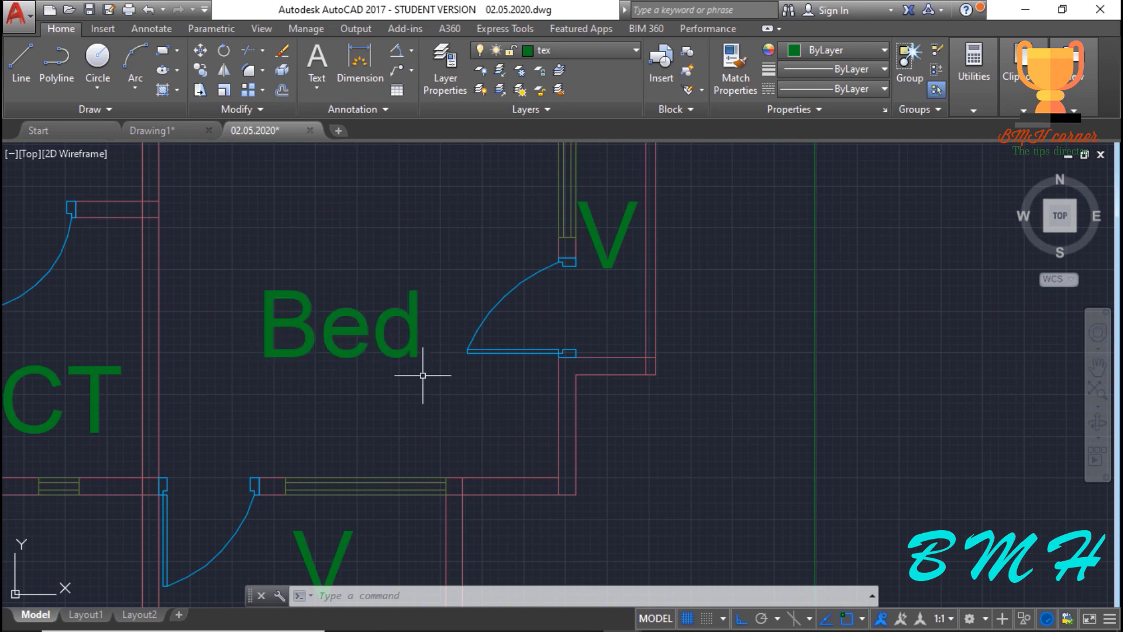
scroll(397, 419, "down", 4)
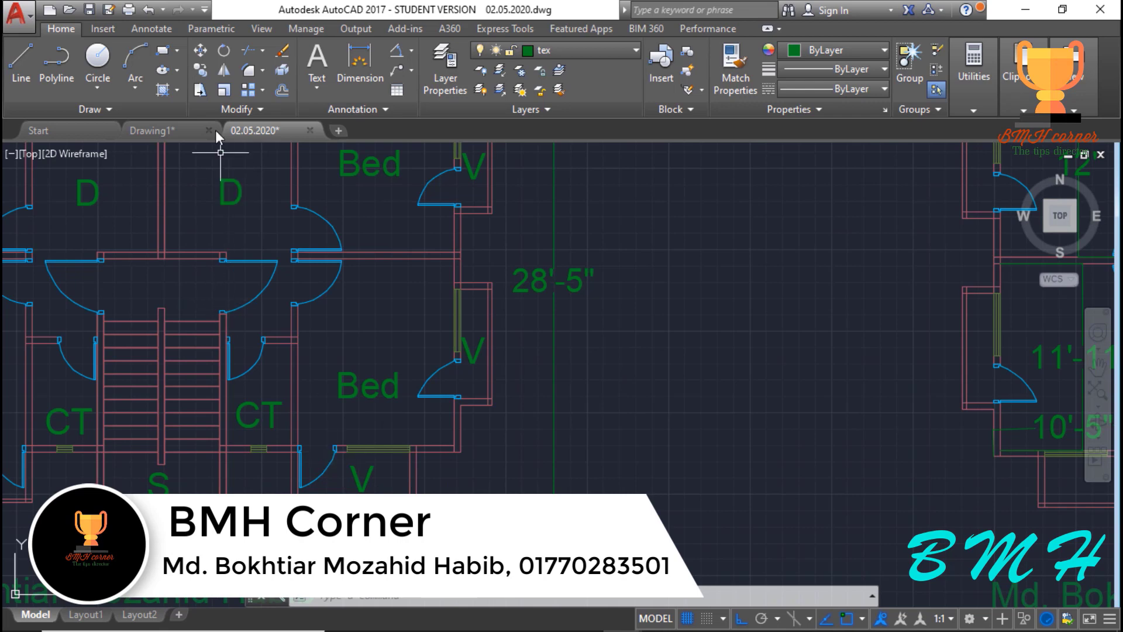
- Move the Bed label of the lower-right bedroom horizontally into the empty space between the two floor plans
left_click(200, 50)
left_click(359, 394)
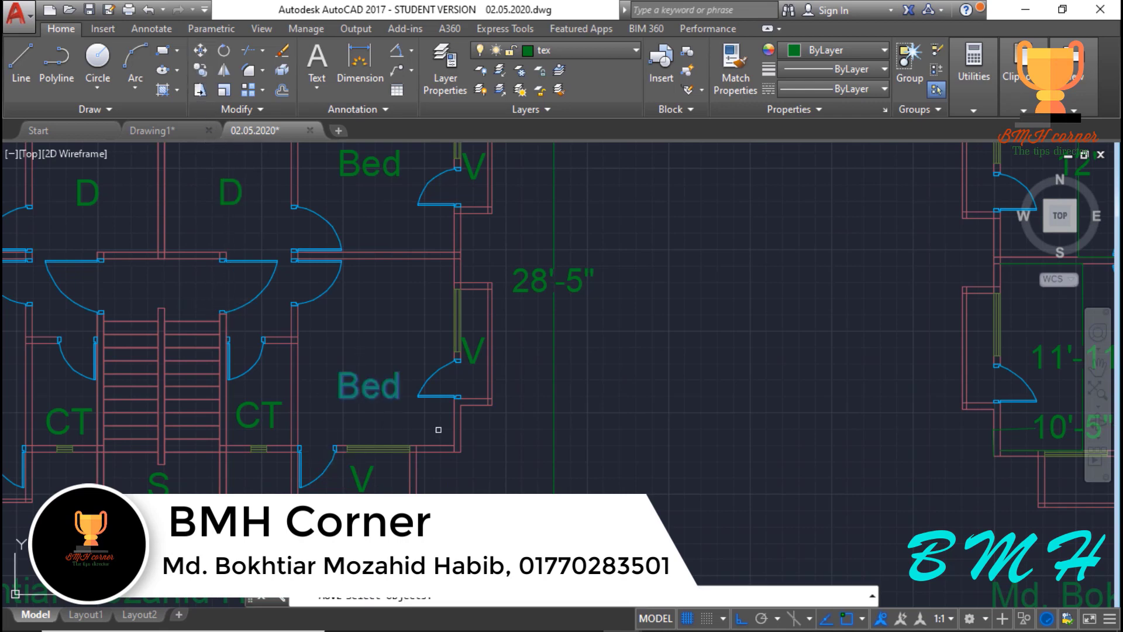
key("Return")
left_click(359, 393)
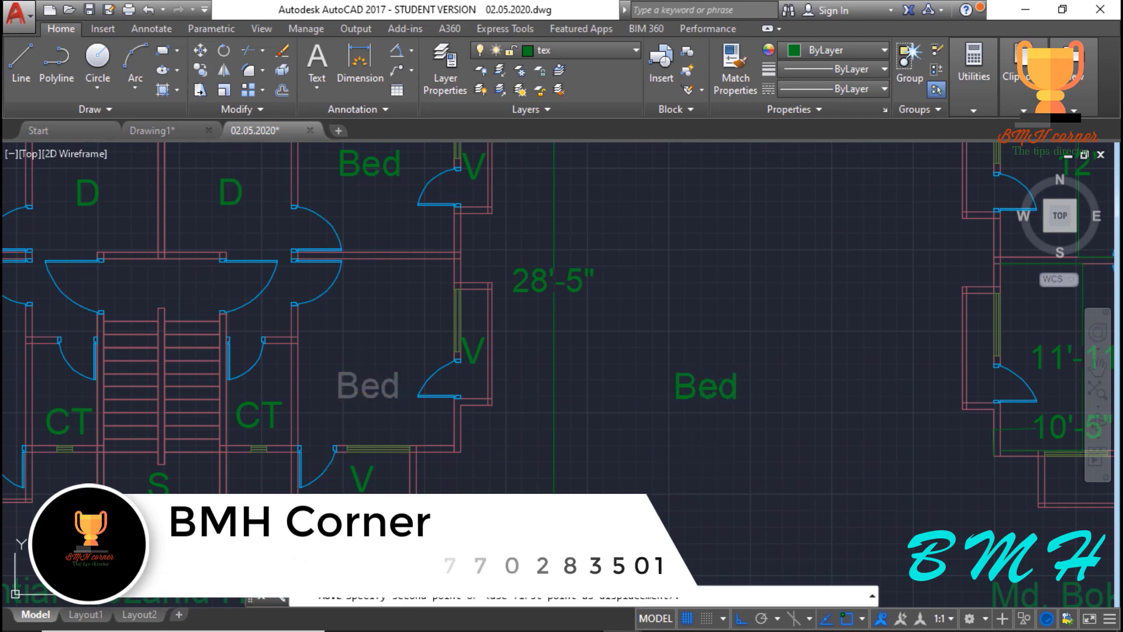
left_click(700, 484)
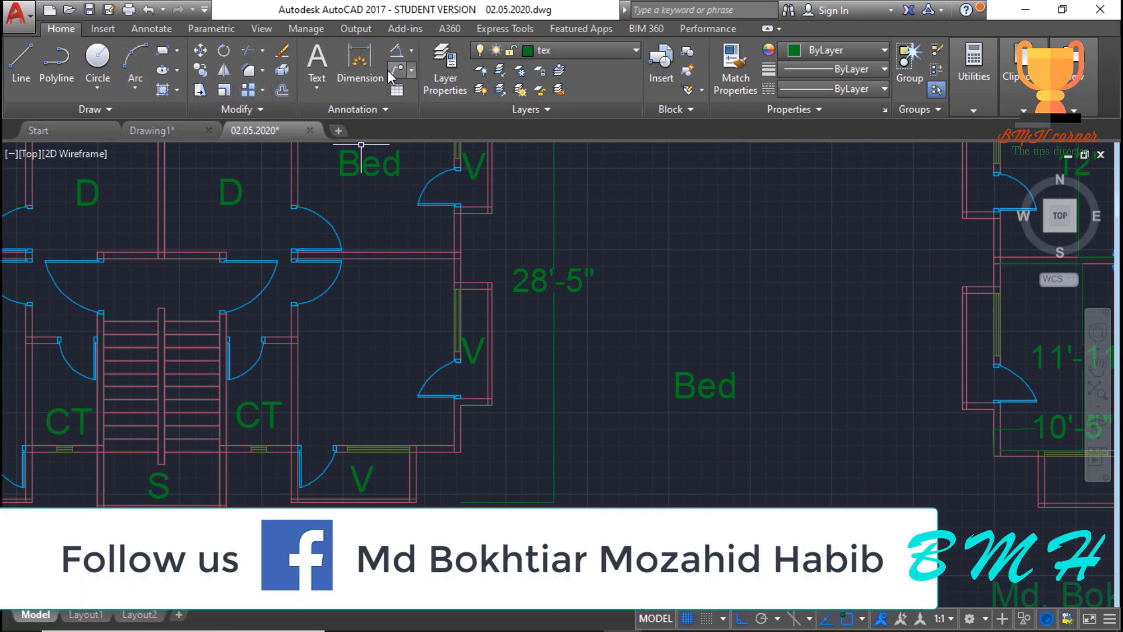
- Place a horizontal leader from the emptied lower-right bedroom to the relocated Bed label, without adding new text
left_click(352, 370)
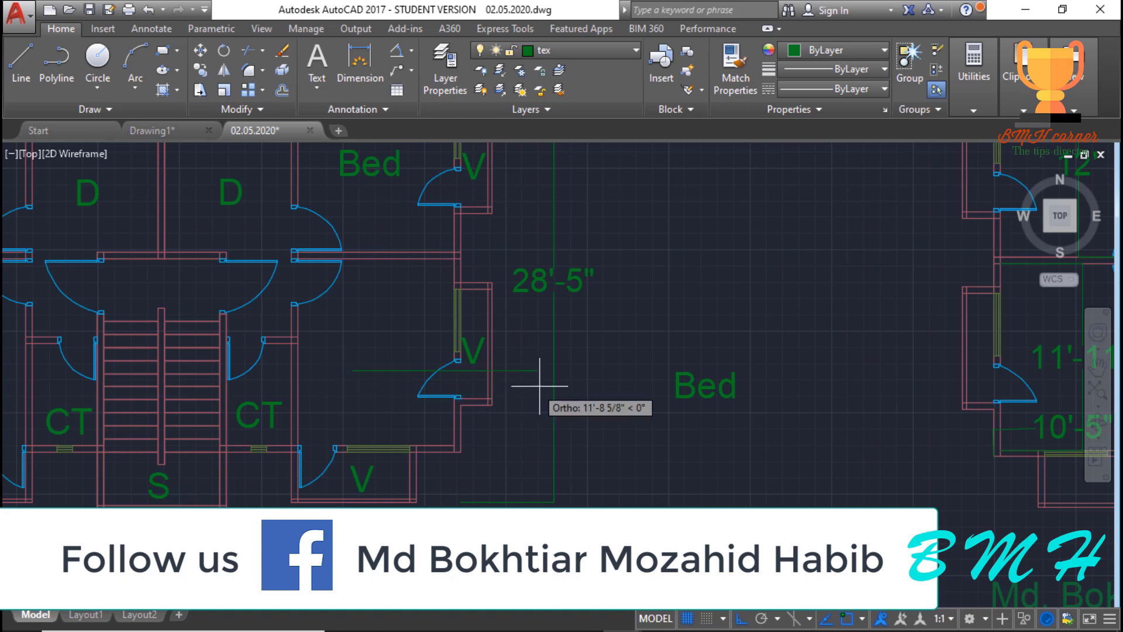
left_click(673, 379)
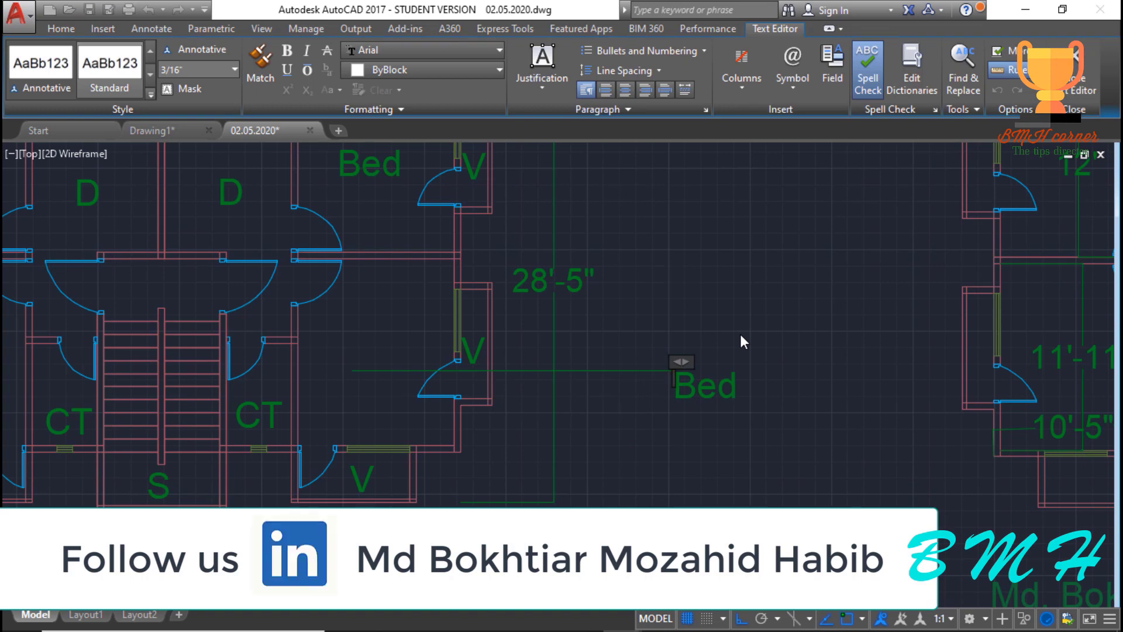
type("Bed")
key("Return")
left_click(791, 351)
- Move the relocated Bed label horizontally back into the lower-right bedroom
scroll(677, 374, "up", 6)
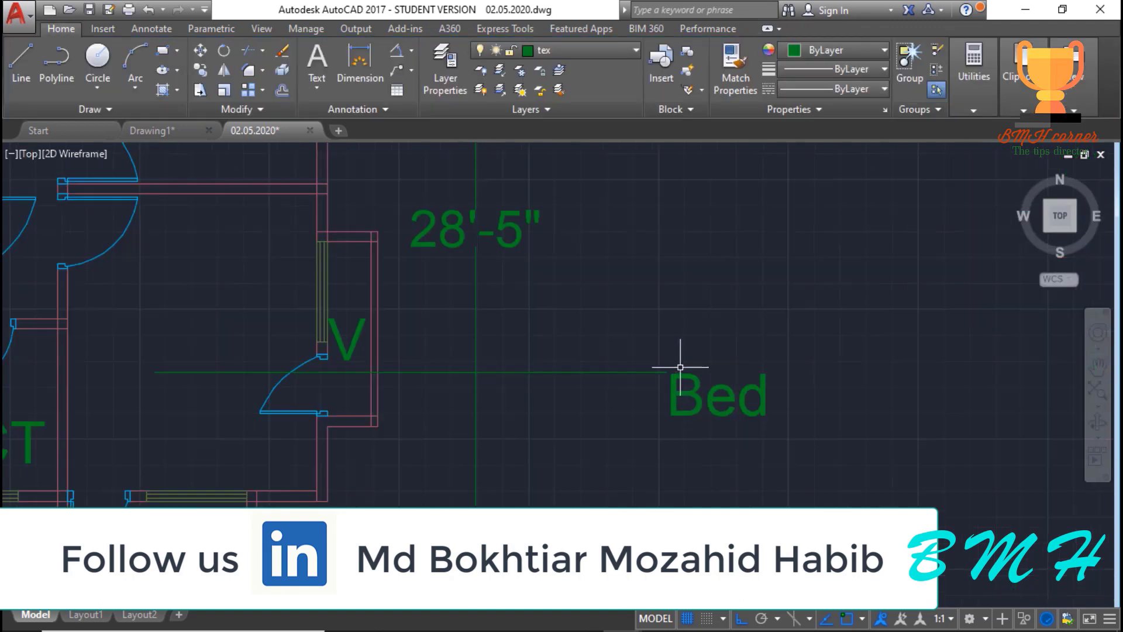
scroll(641, 404, "down", 5)
scroll(573, 436, "up", 6)
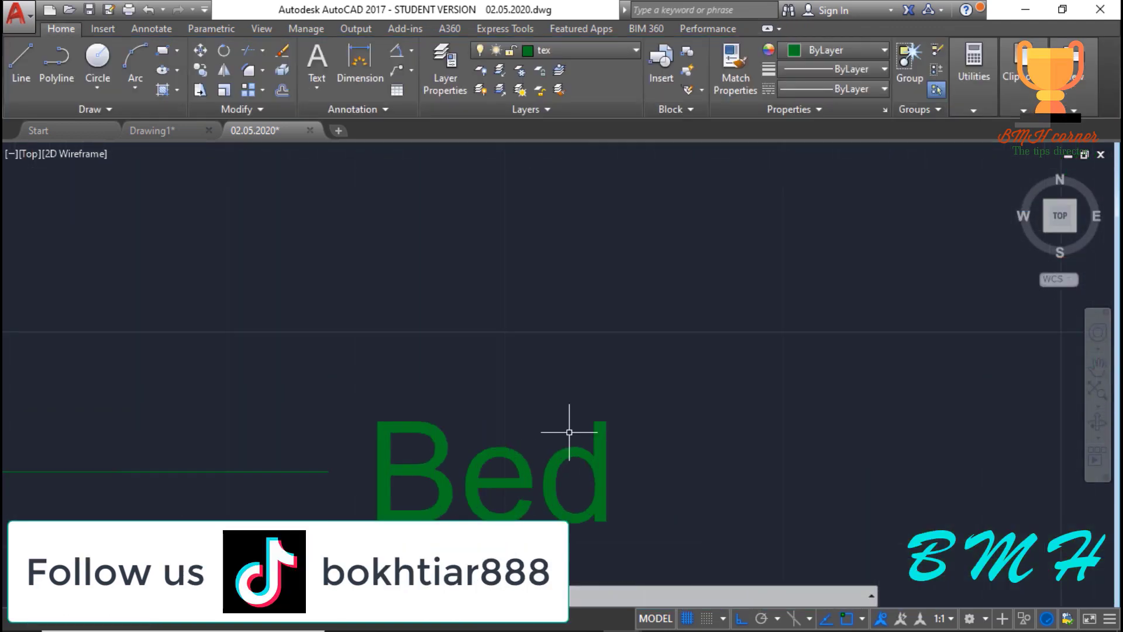
scroll(602, 446, "down", 5)
scroll(626, 401, "up", 6)
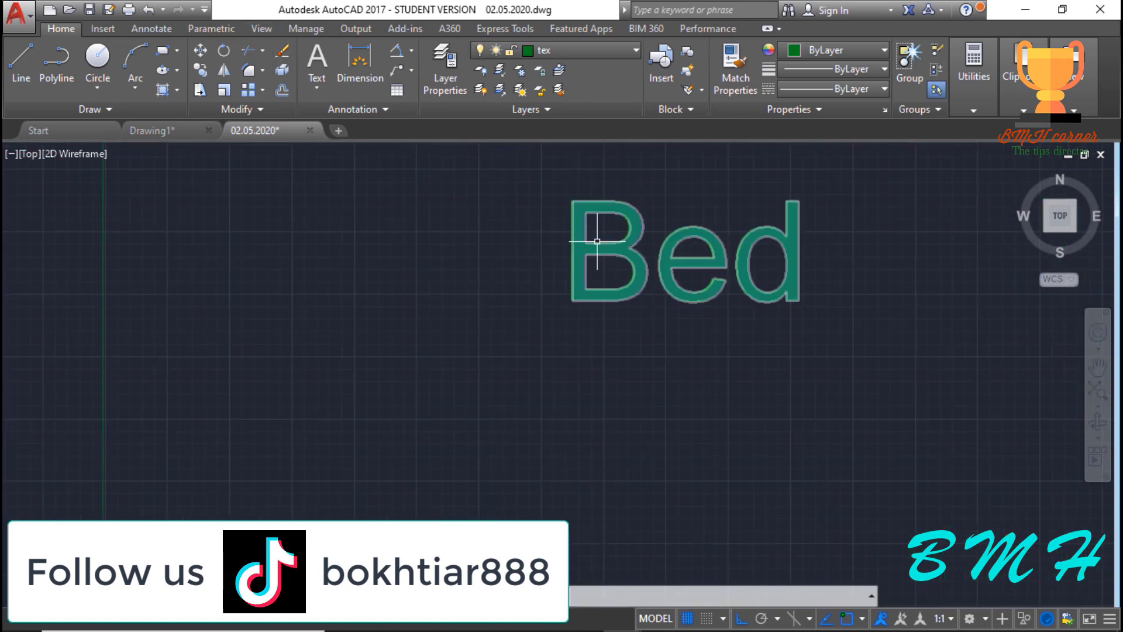
left_click(215, 51)
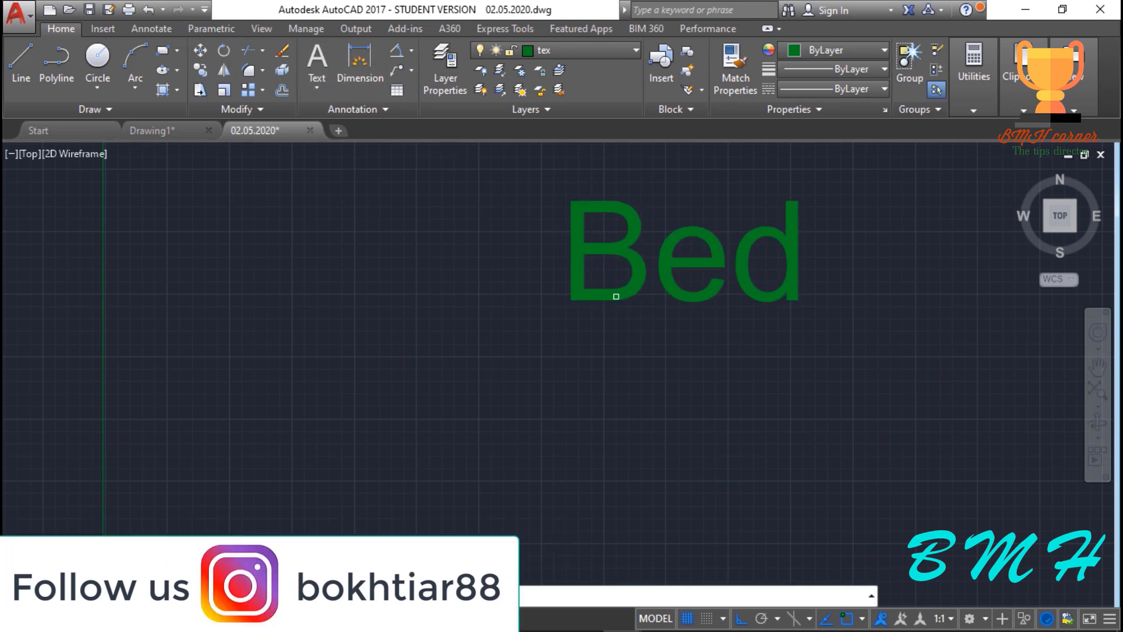
left_click(616, 296)
left_click(599, 300)
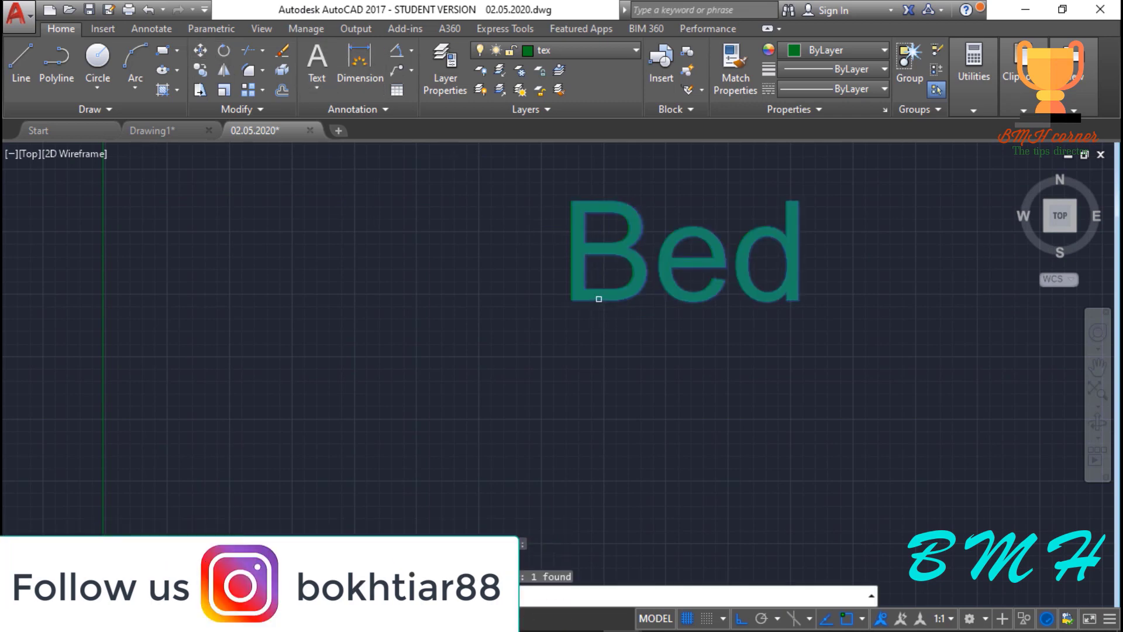
key("Return")
left_click(600, 299)
scroll(336, 368, "down", 4)
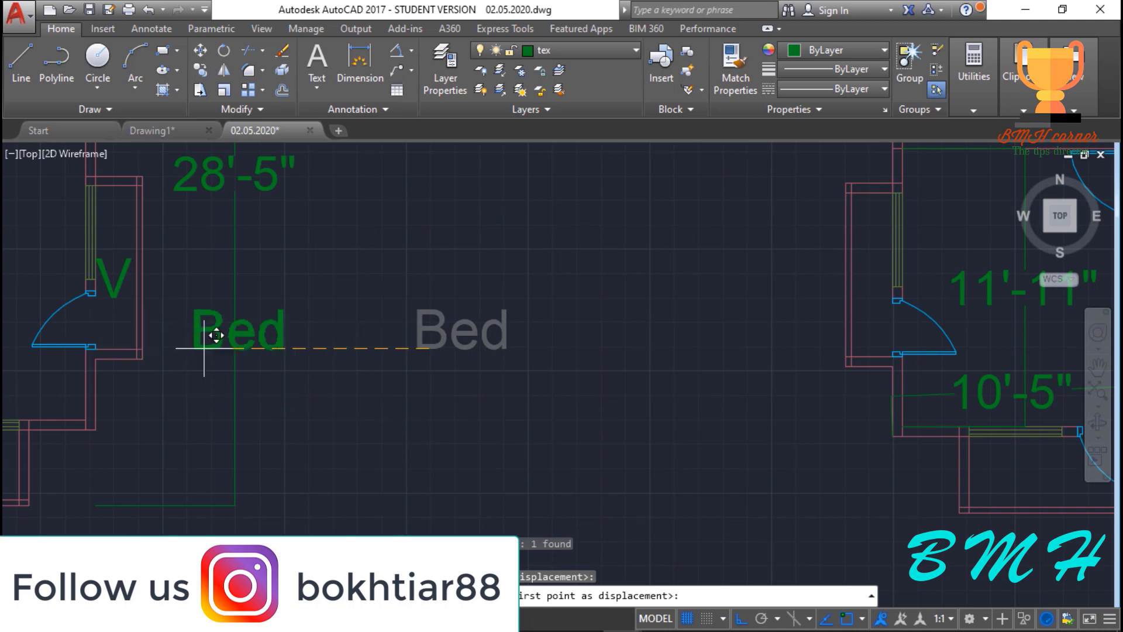
scroll(216, 335, "down", 4)
scroll(319, 339, "up", 6)
left_click(322, 371)
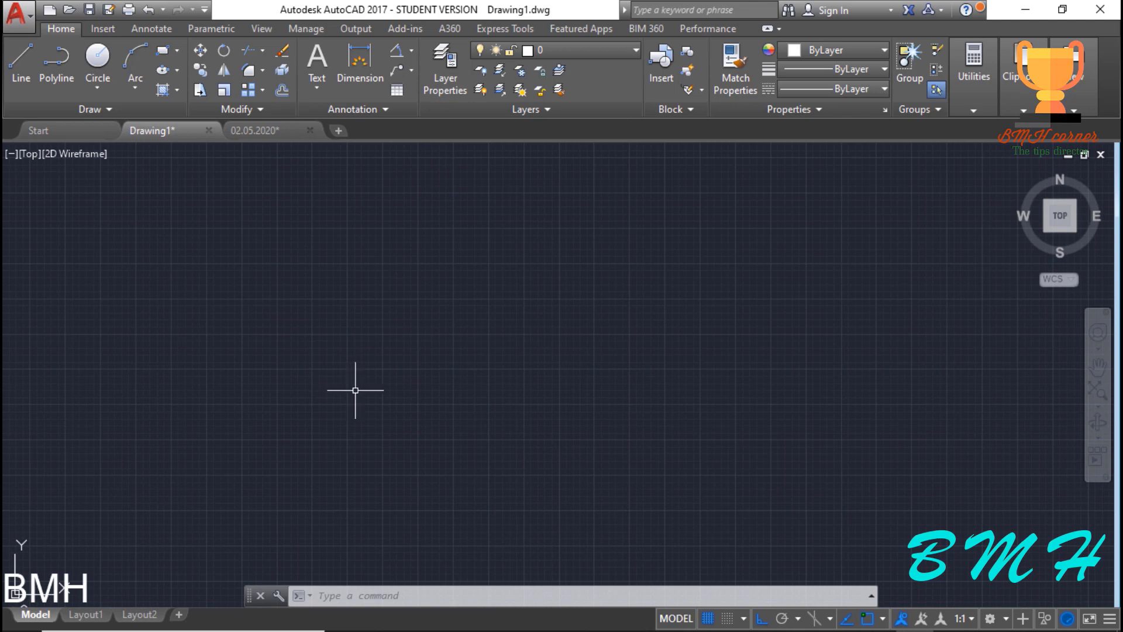
- Switch to the 02.05.2020 drawing and examine its elevations, the dimensioned building plan and the list of layers
left_click(255, 129)
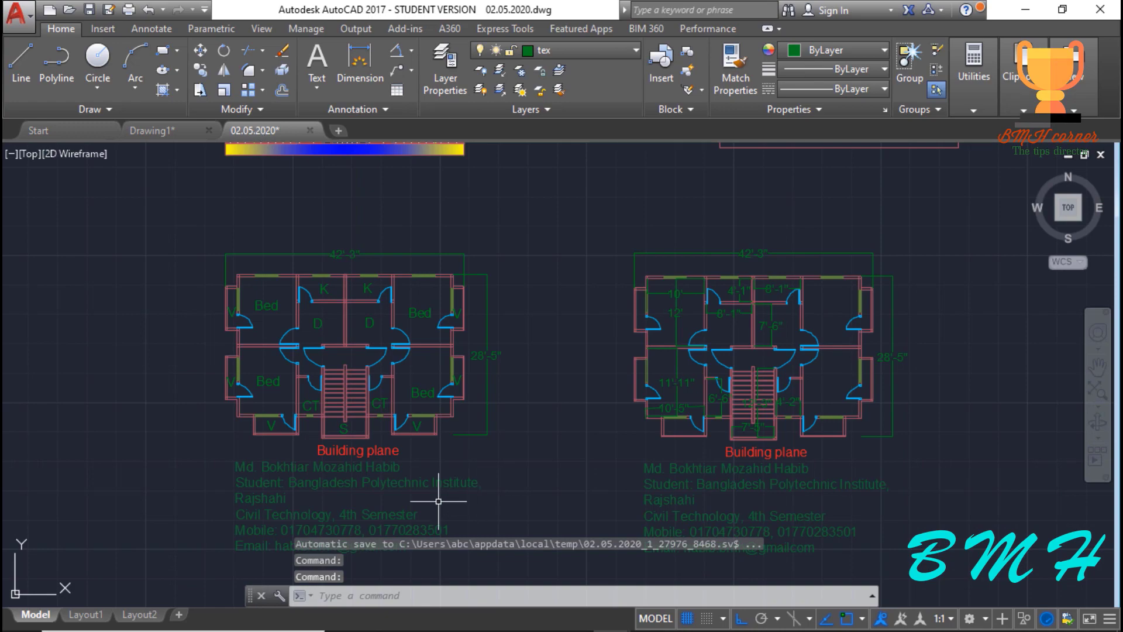
scroll(519, 439, "down", 2)
scroll(188, 431, "down", 2)
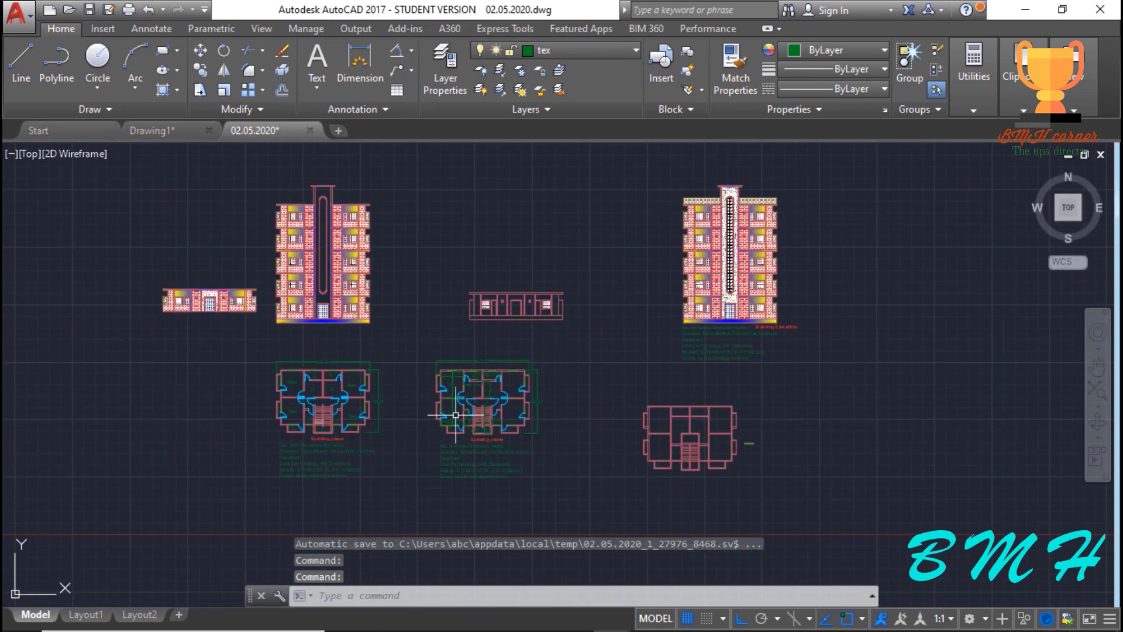
scroll(508, 399, "up", 3)
scroll(403, 367, "up", 2)
scroll(467, 384, "down", 2)
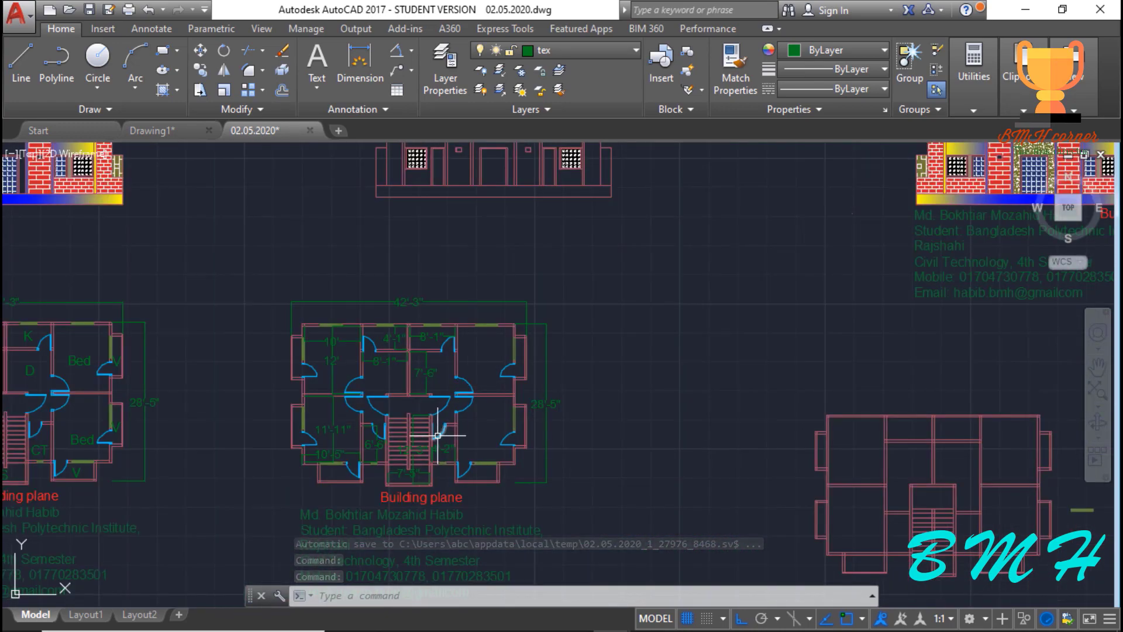
scroll(444, 494, "up", 4)
scroll(442, 493, "down", 2)
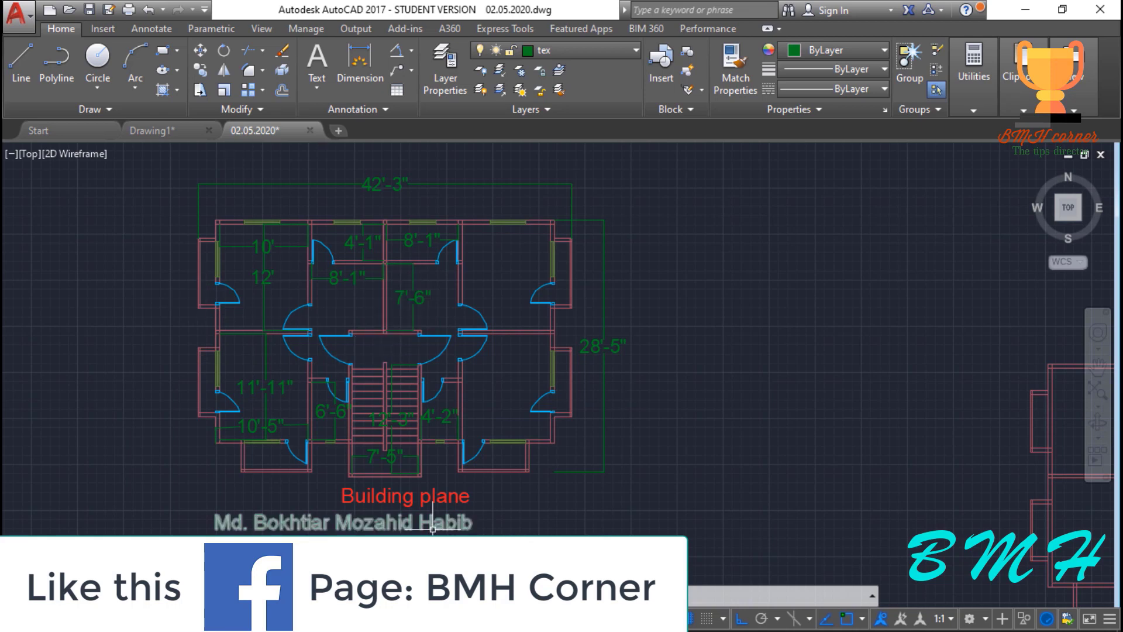
left_click(588, 53)
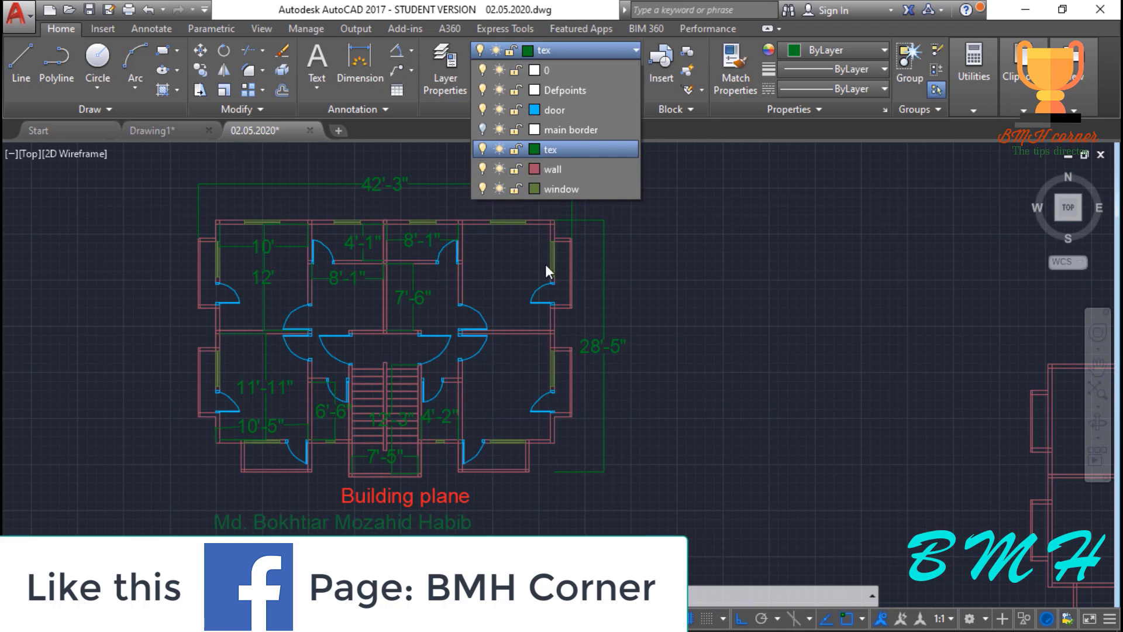
- Create a new layer named wall in Drawing1
left_click(160, 133)
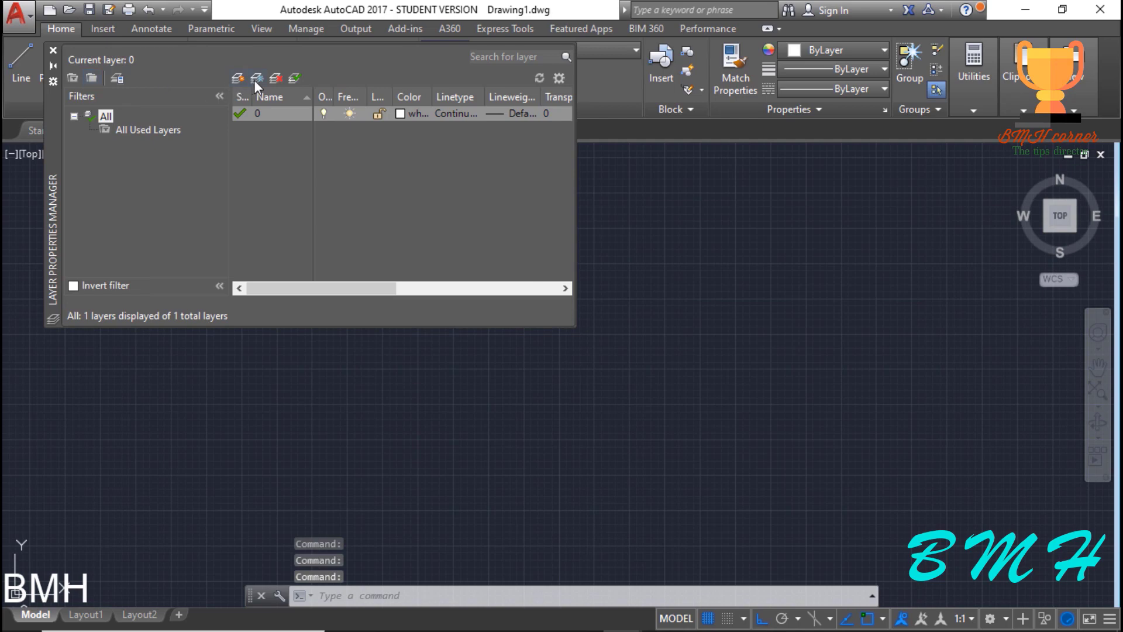
left_click(255, 79)
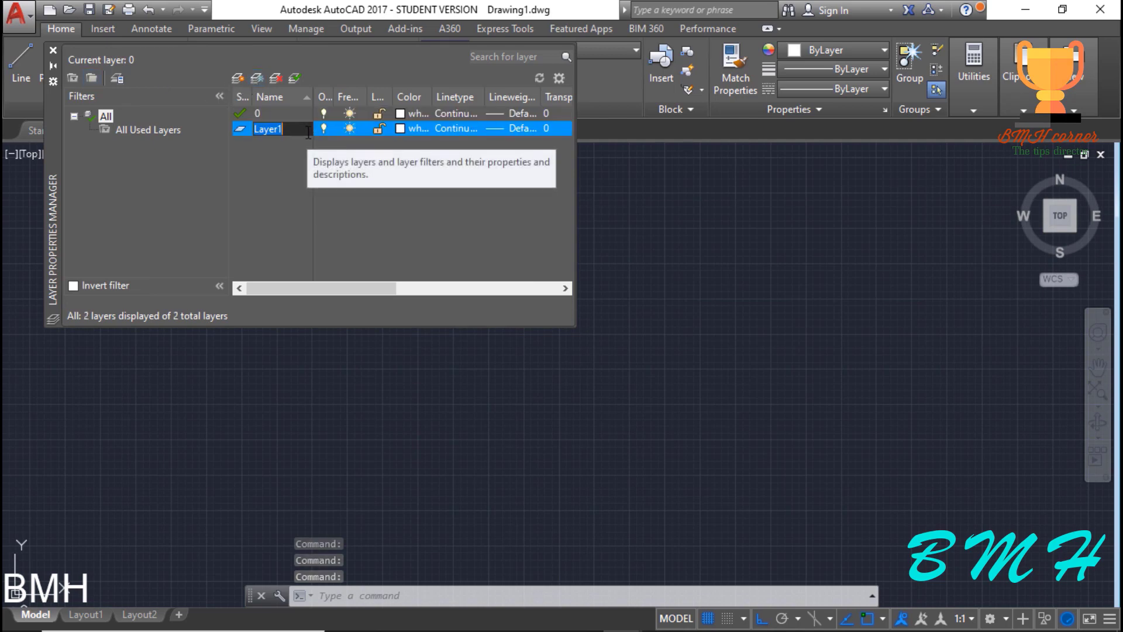
type("e")
key("BackSpace")
type("wall")
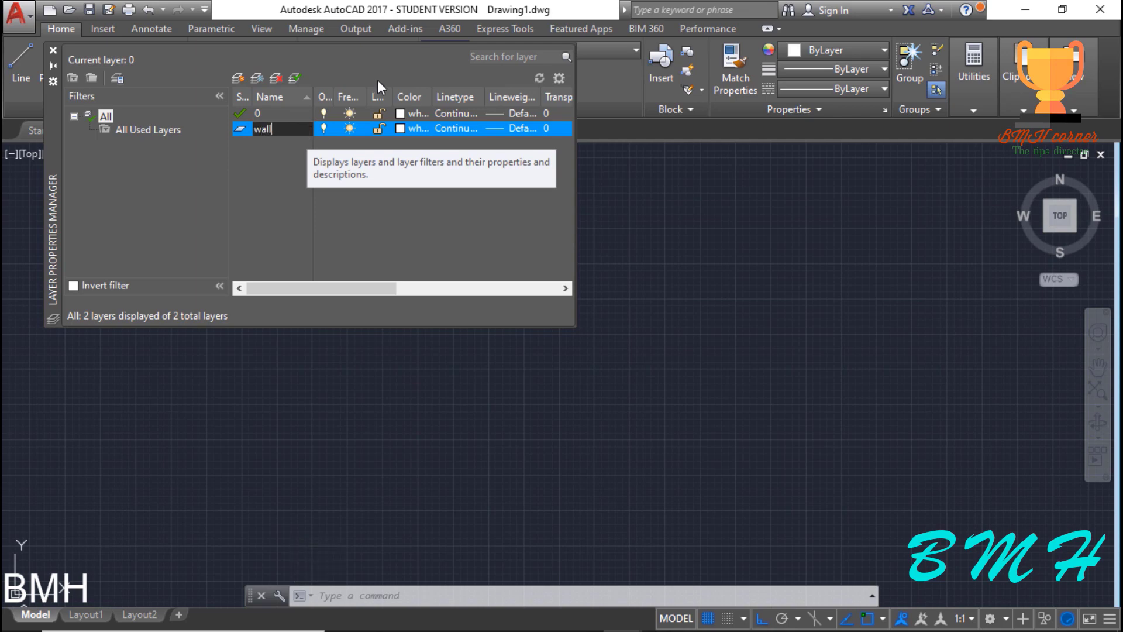
- Set the wall layer's color to index color 220 and close the layer manager
left_click(400, 127)
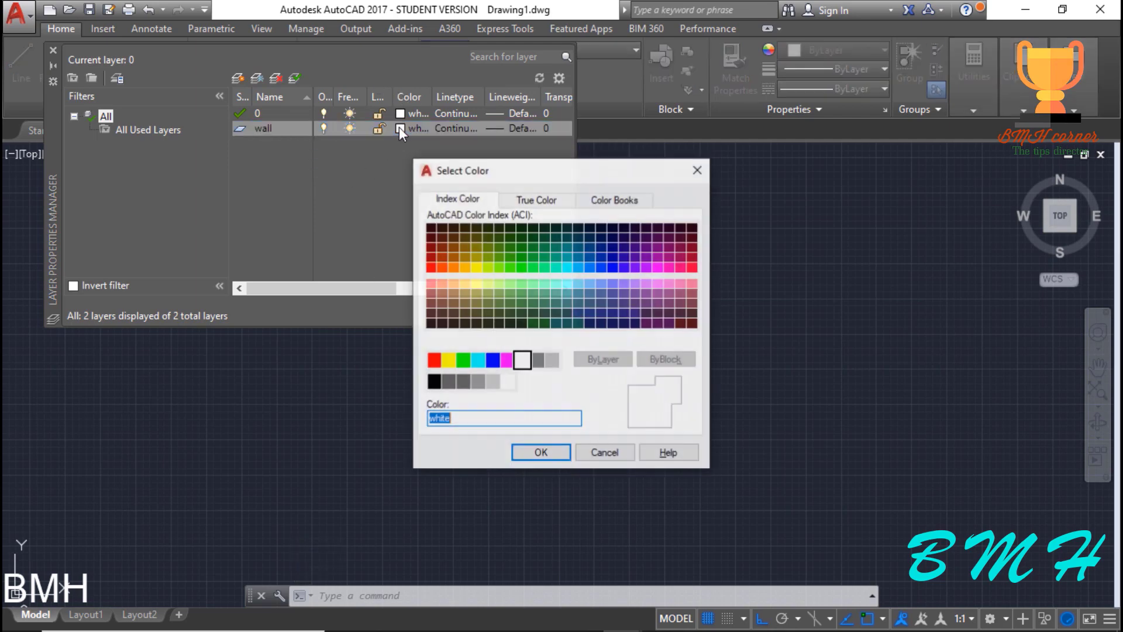
left_click(675, 268)
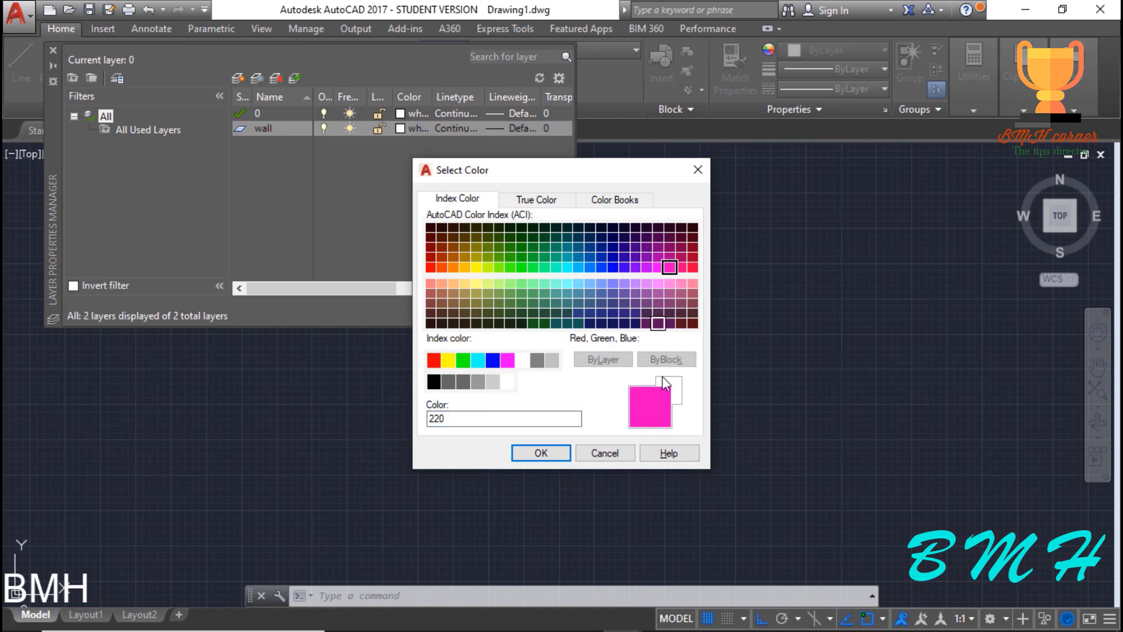
left_click(539, 453)
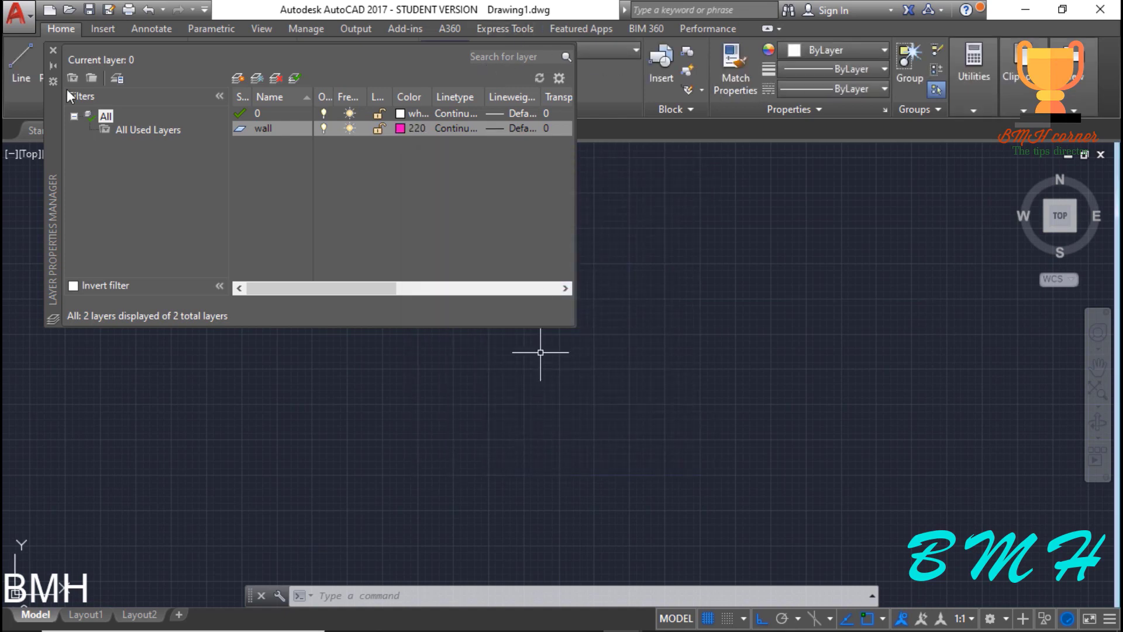
left_click(54, 52)
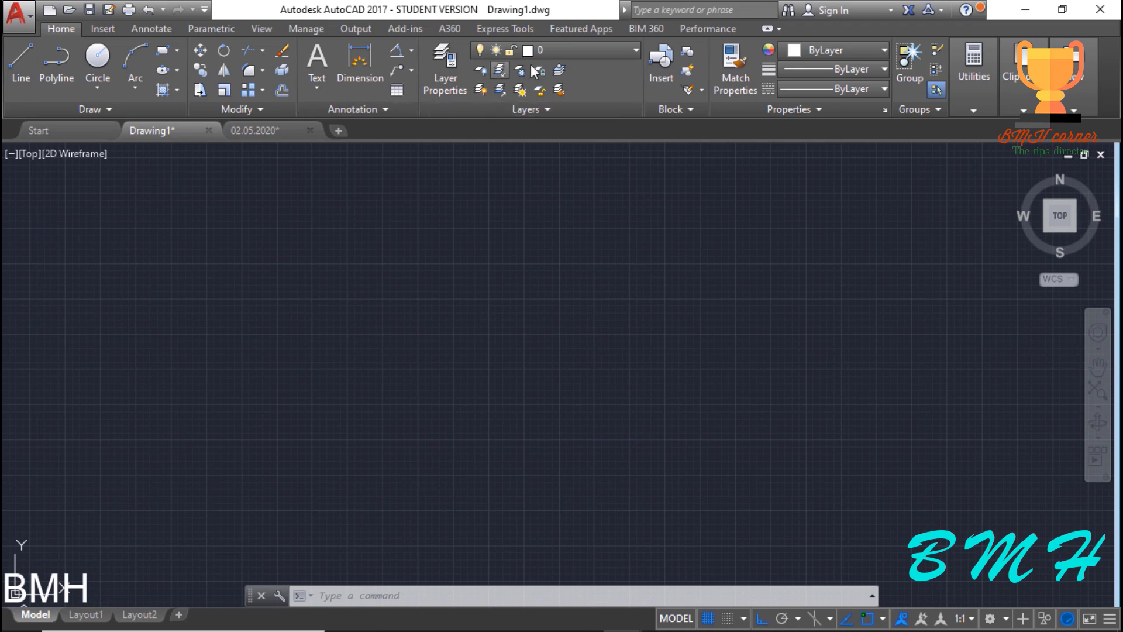
- Make wall the current layer, switching to layer 0 and back to wall once
left_click(546, 51)
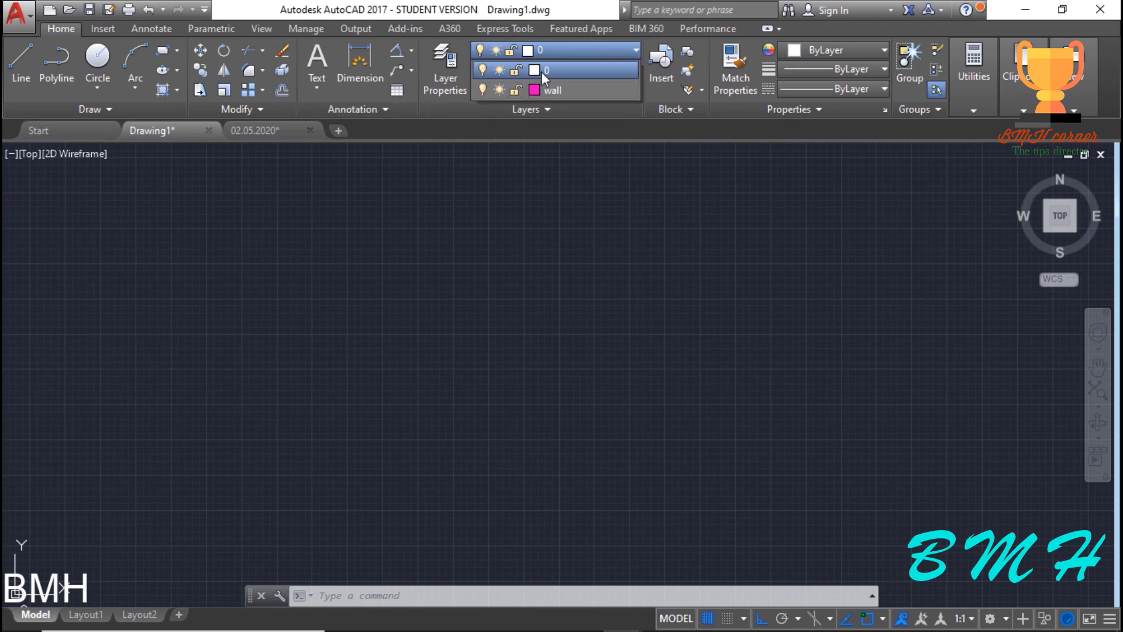
left_click(583, 91)
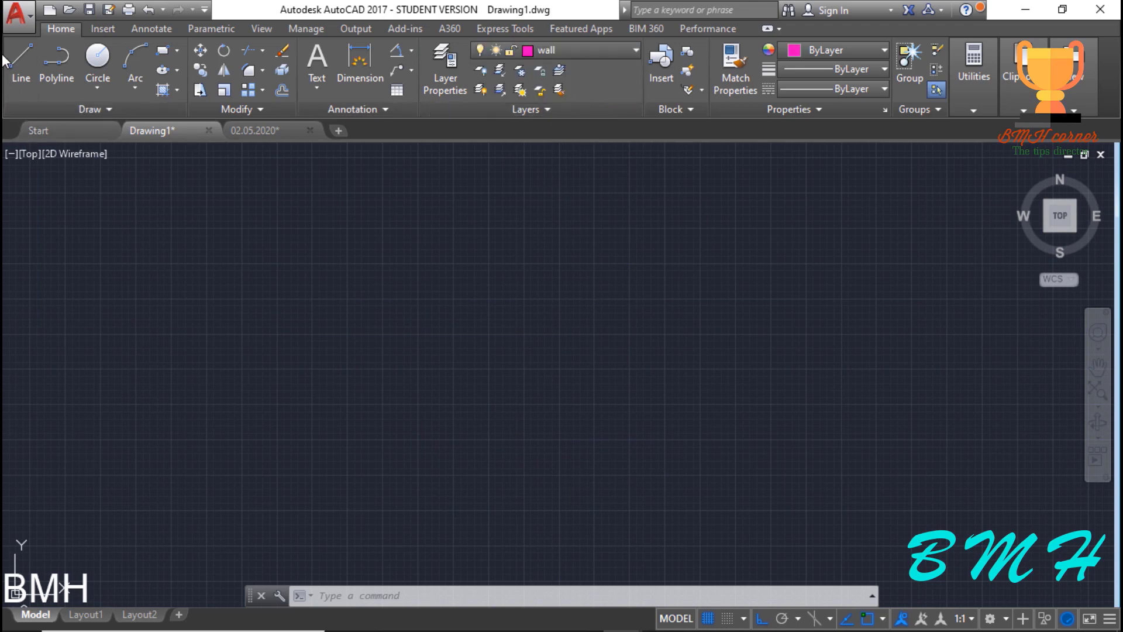
left_click(584, 50)
left_click(545, 75)
left_click(566, 54)
left_click(593, 93)
- Draw a long horizontal line on the wall layer, continued by a shorter vertical segment down from its right end
left_click(20, 71)
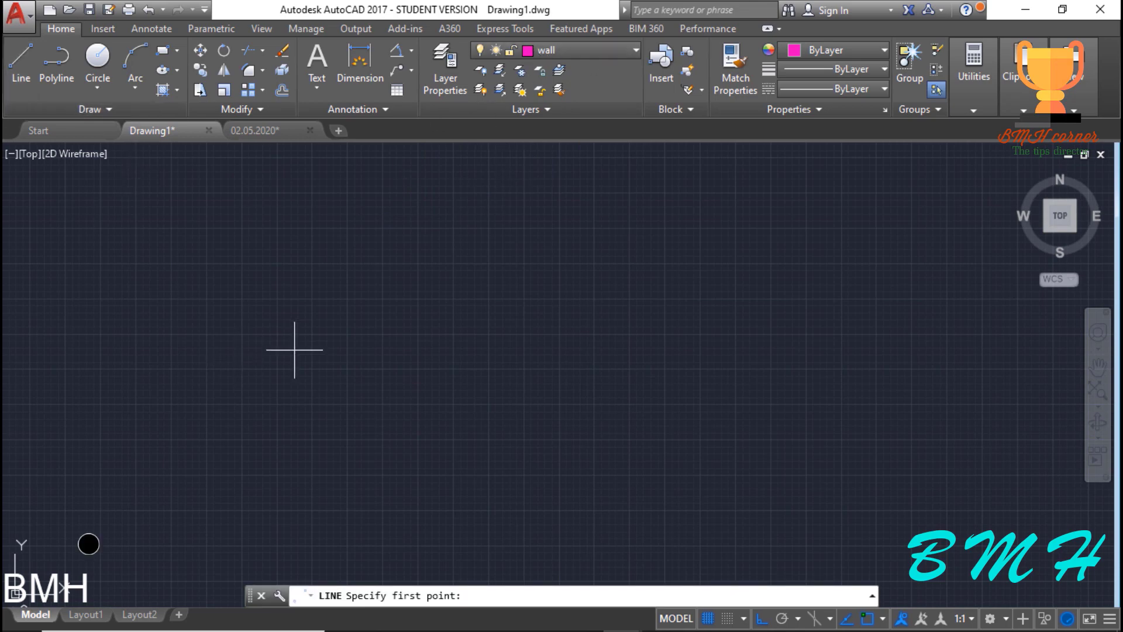
left_click(285, 326)
left_click(700, 350)
left_click(691, 475)
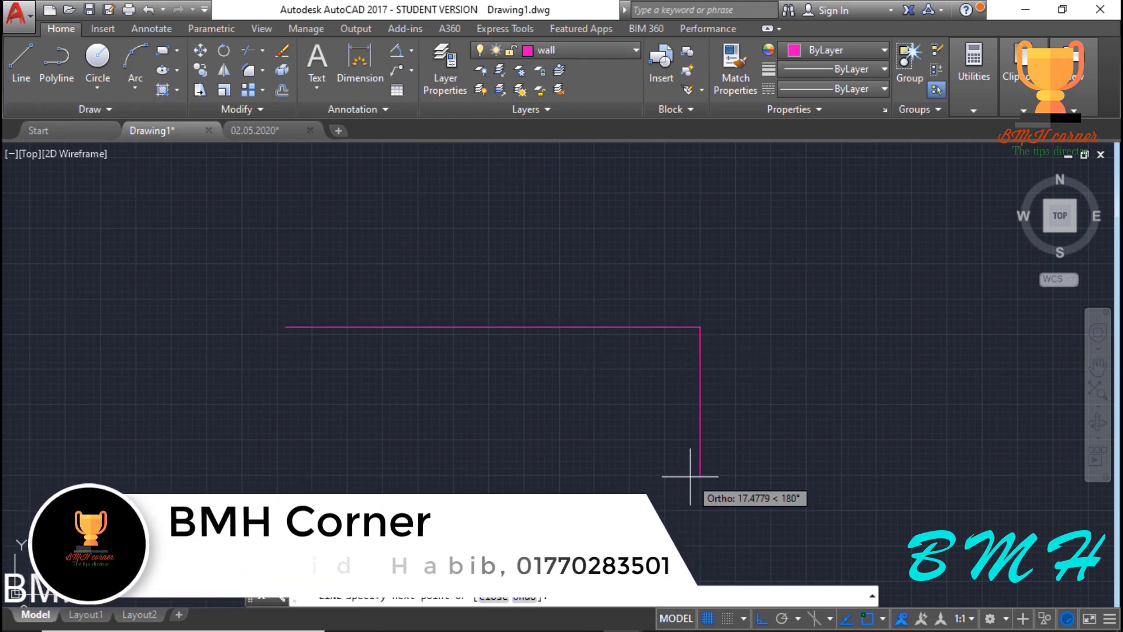
key("Return")
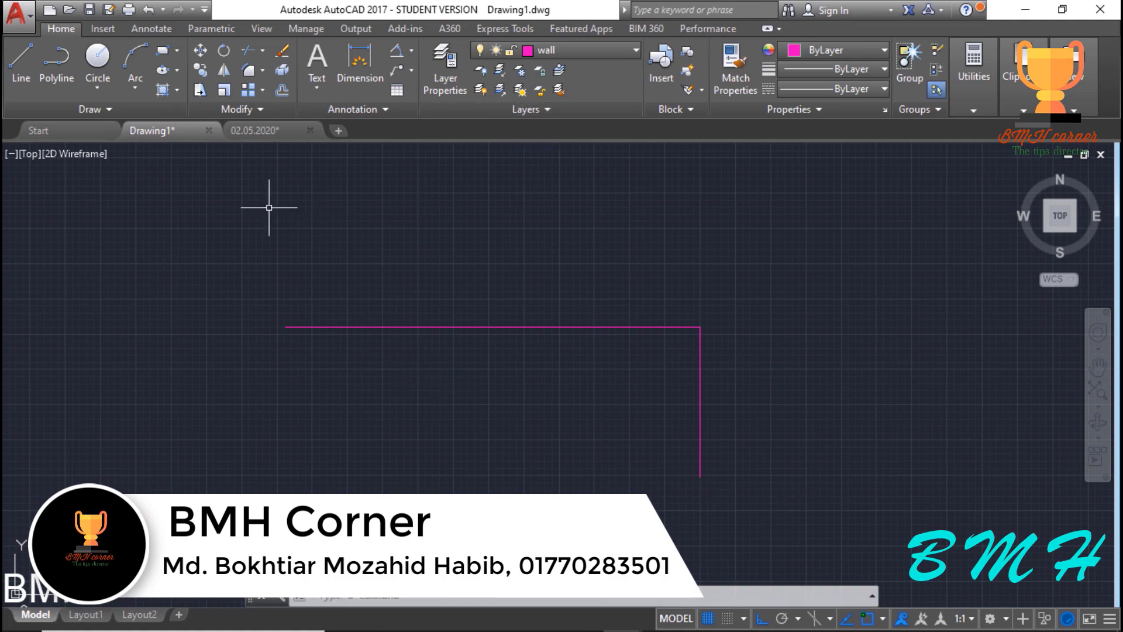
- Switch to the 02.05.2020 drawing and turn off its wall layer
left_click(255, 132)
scroll(380, 380, "down", 3)
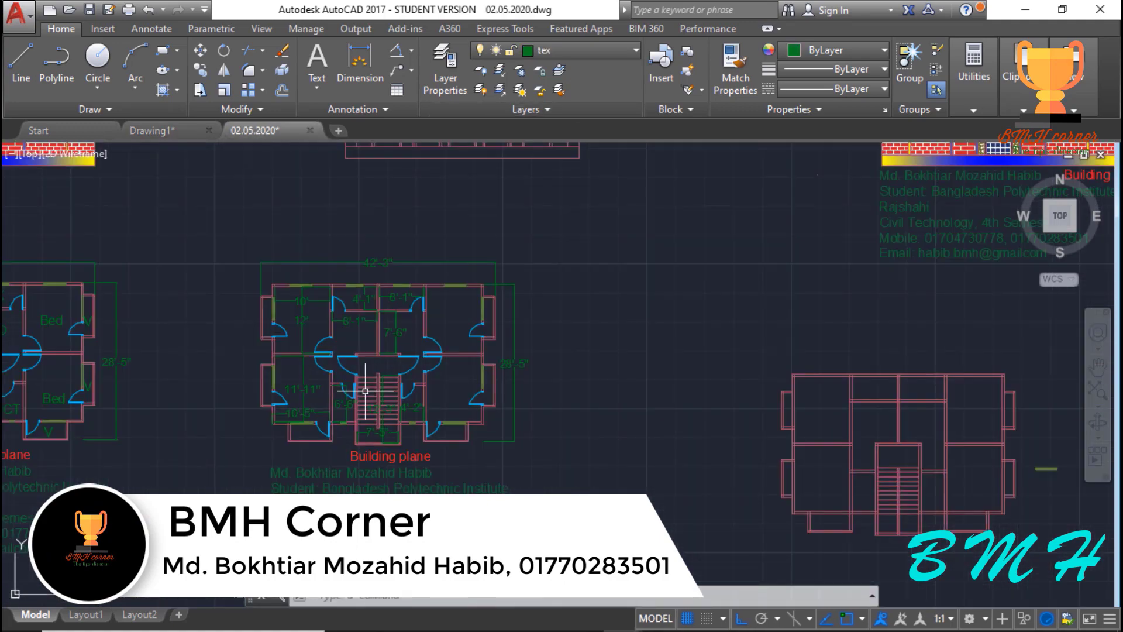
scroll(318, 396, "up", 3)
scroll(321, 401, "down", 2)
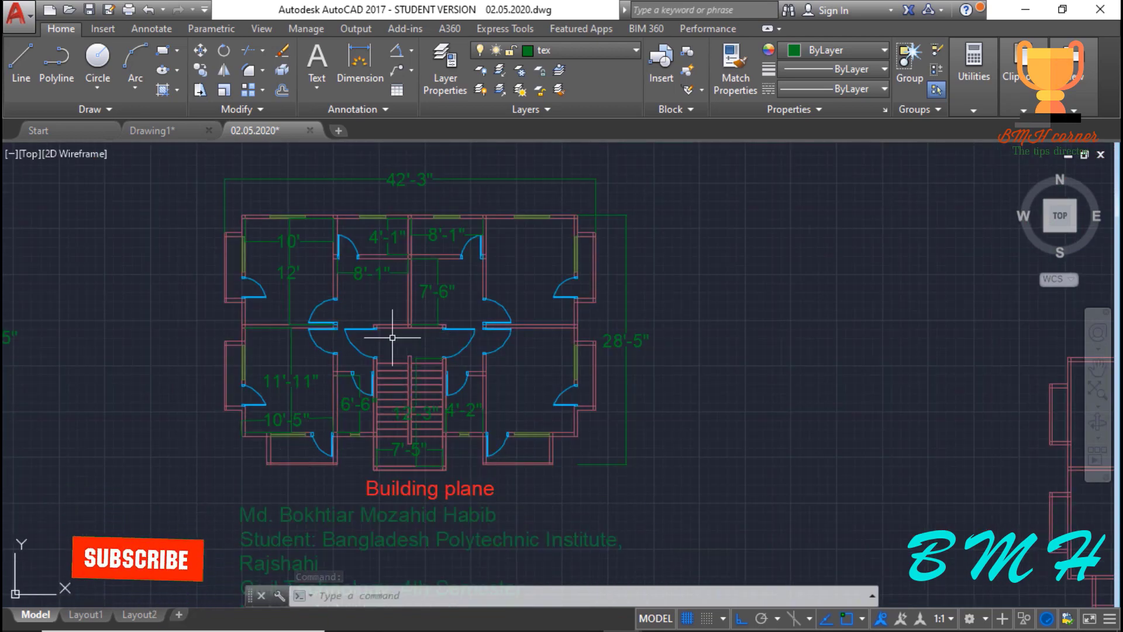
scroll(384, 339, "up", 2)
scroll(343, 359, "up", 1)
scroll(359, 364, "down", 1)
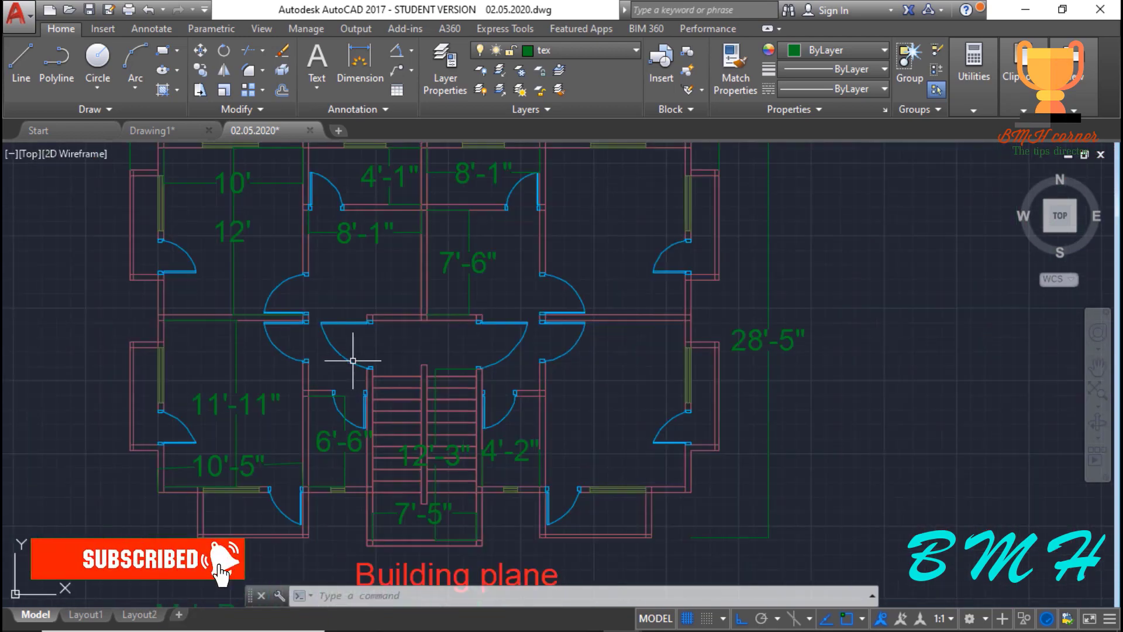
scroll(365, 327, "up", 3)
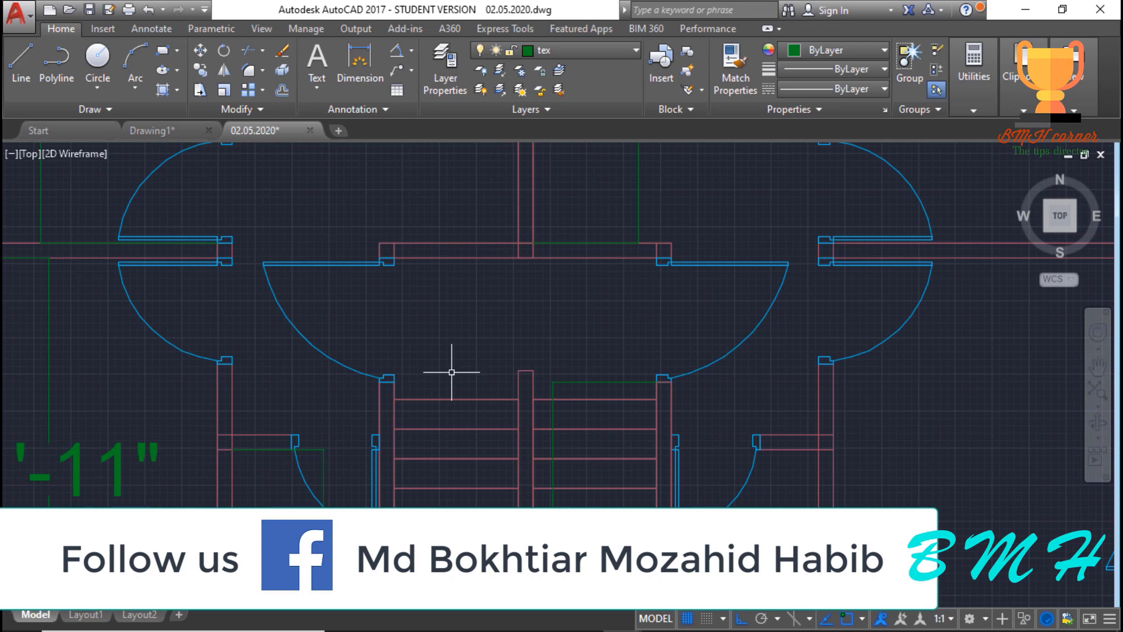
left_click(594, 54)
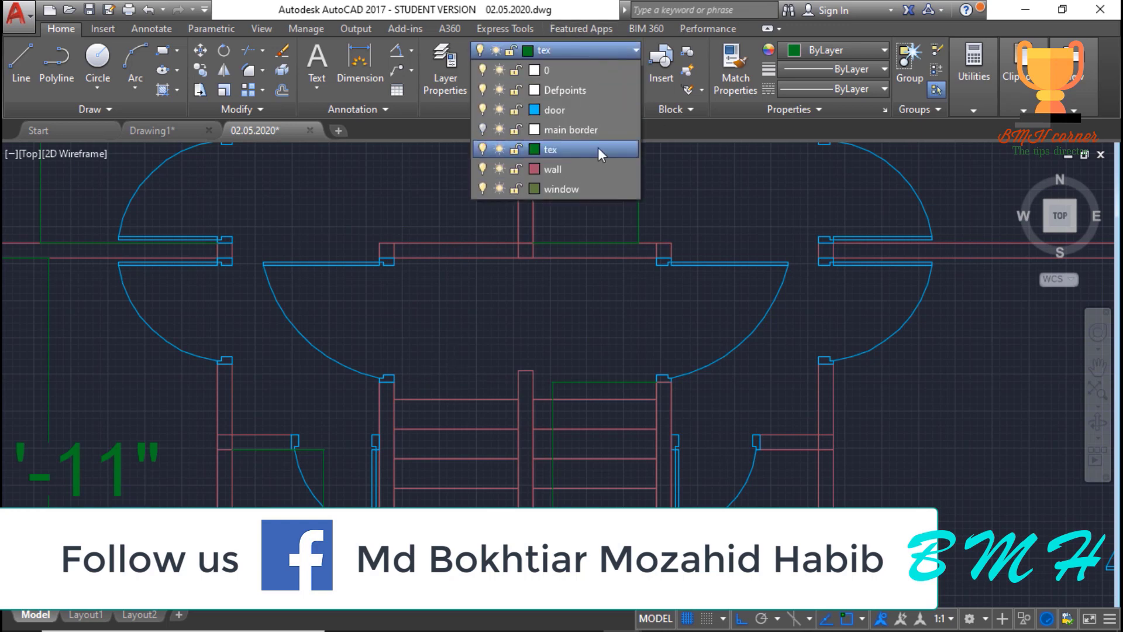
left_click(483, 170)
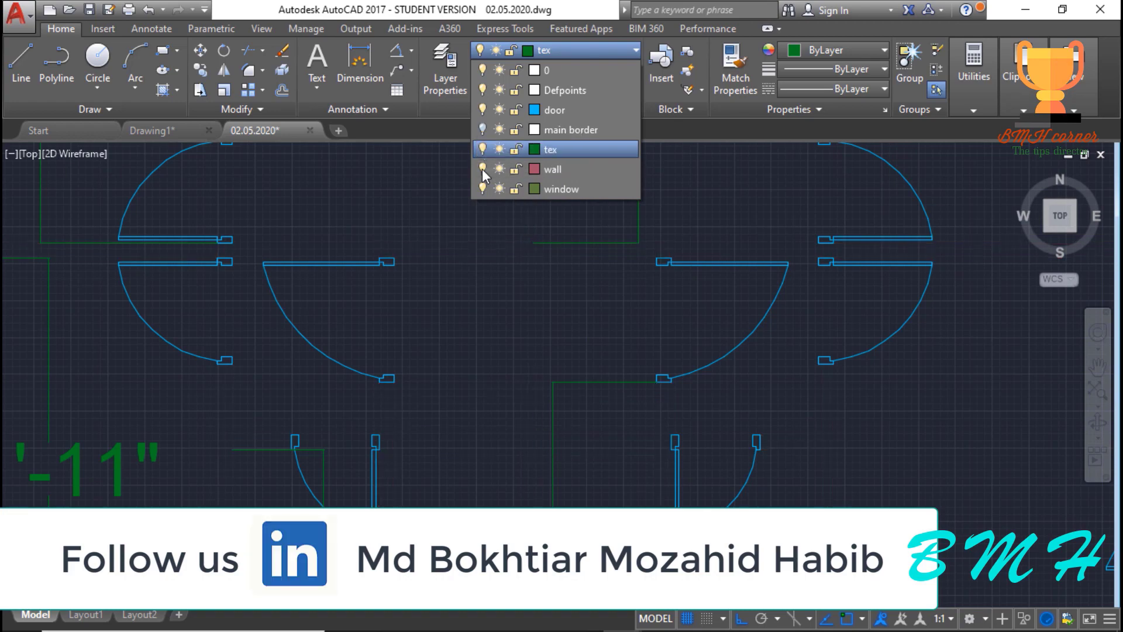
- Check the floor plan without its walls, turn the wall layer back on, and close the layer list
scroll(684, 322, "down", 6)
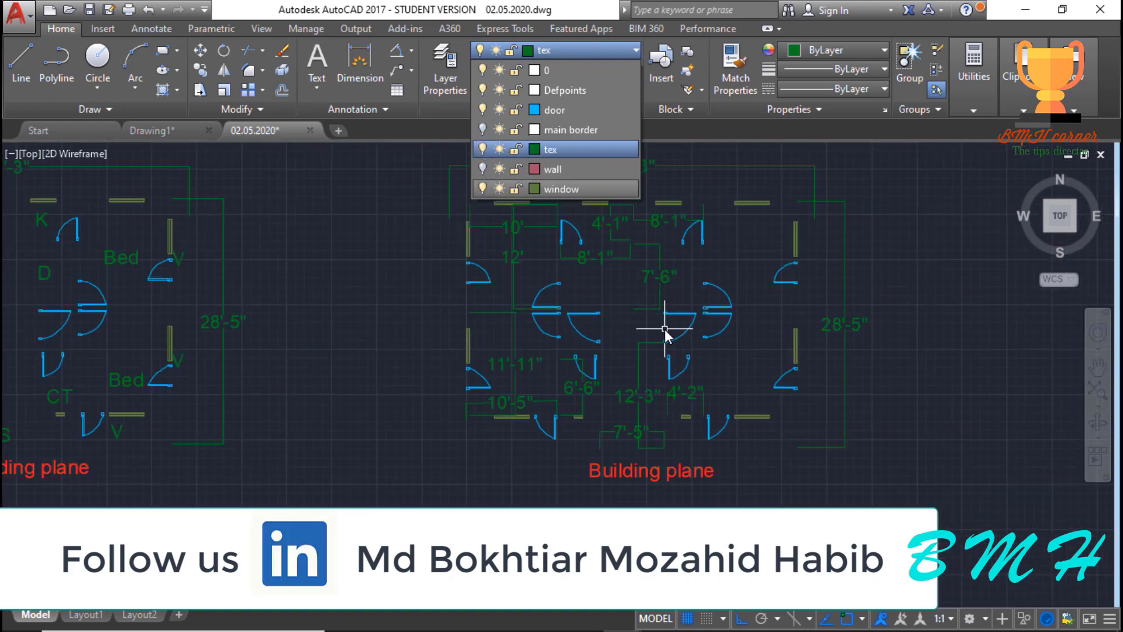
scroll(667, 326, "up", 3)
scroll(277, 372, "down", 3)
scroll(415, 327, "up", 2)
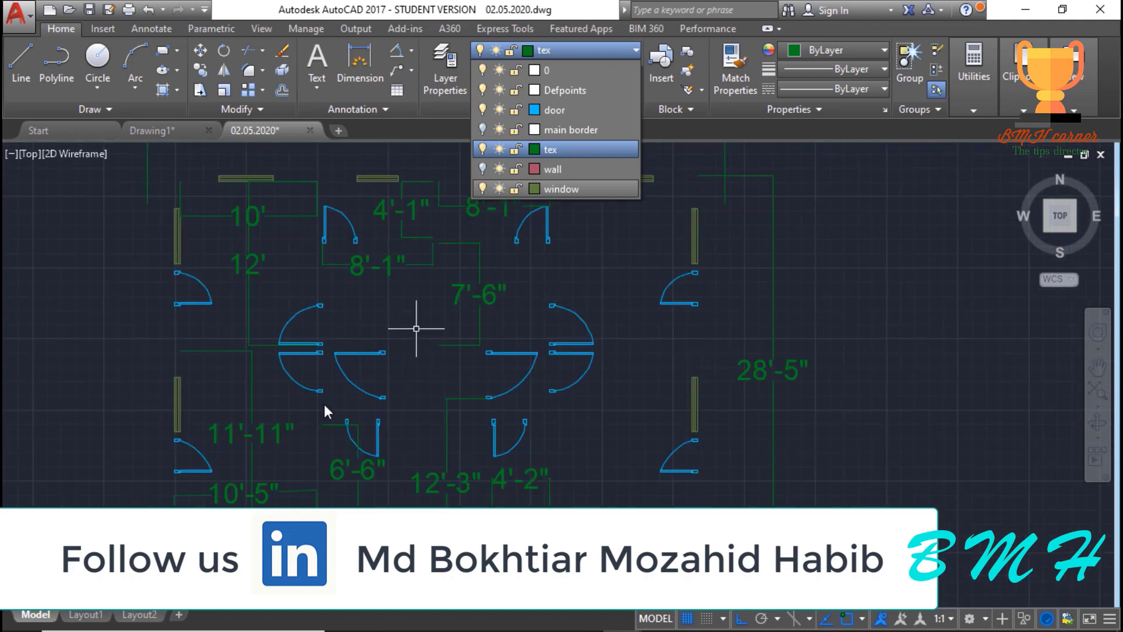
left_click(483, 169)
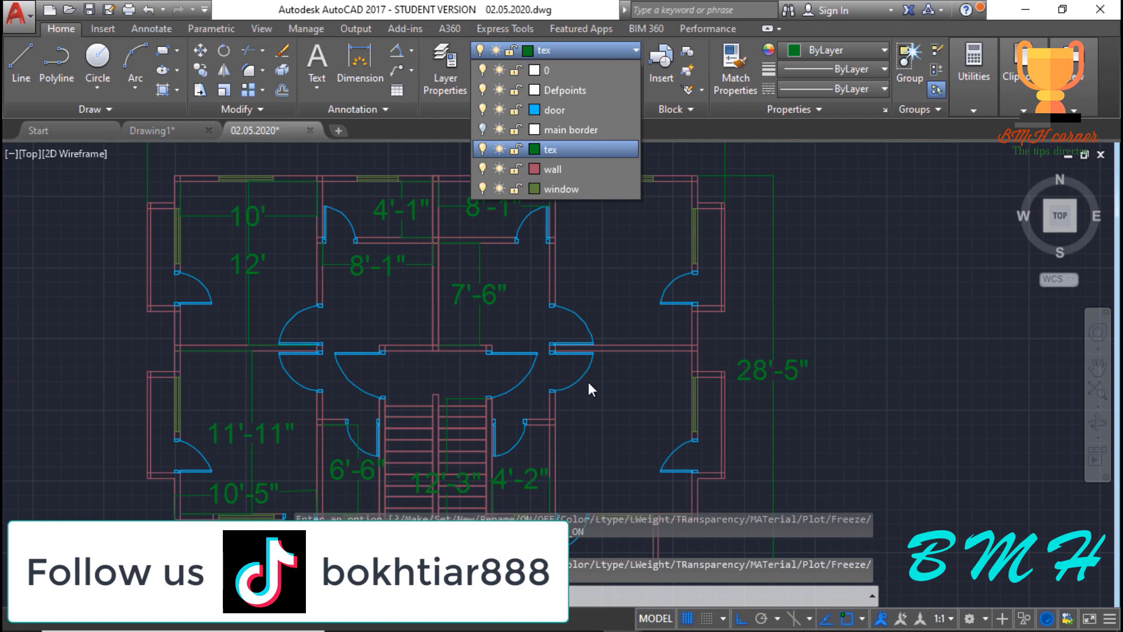
left_click(626, 44)
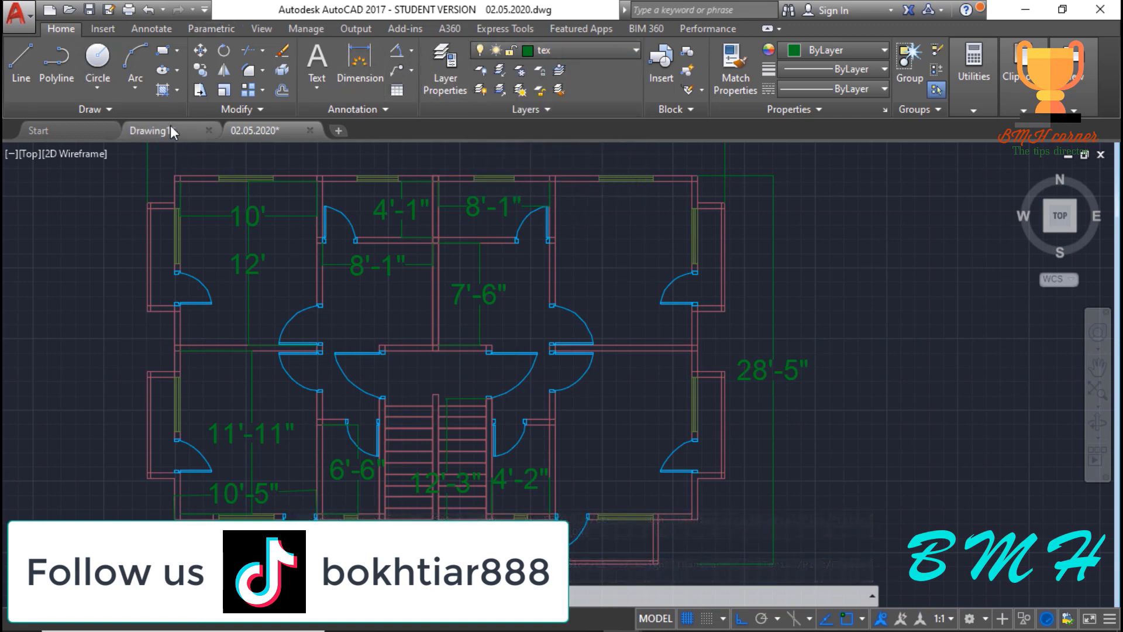
- Switch to Drawing1 and examine the available object colors without choosing one
left_click(151, 130)
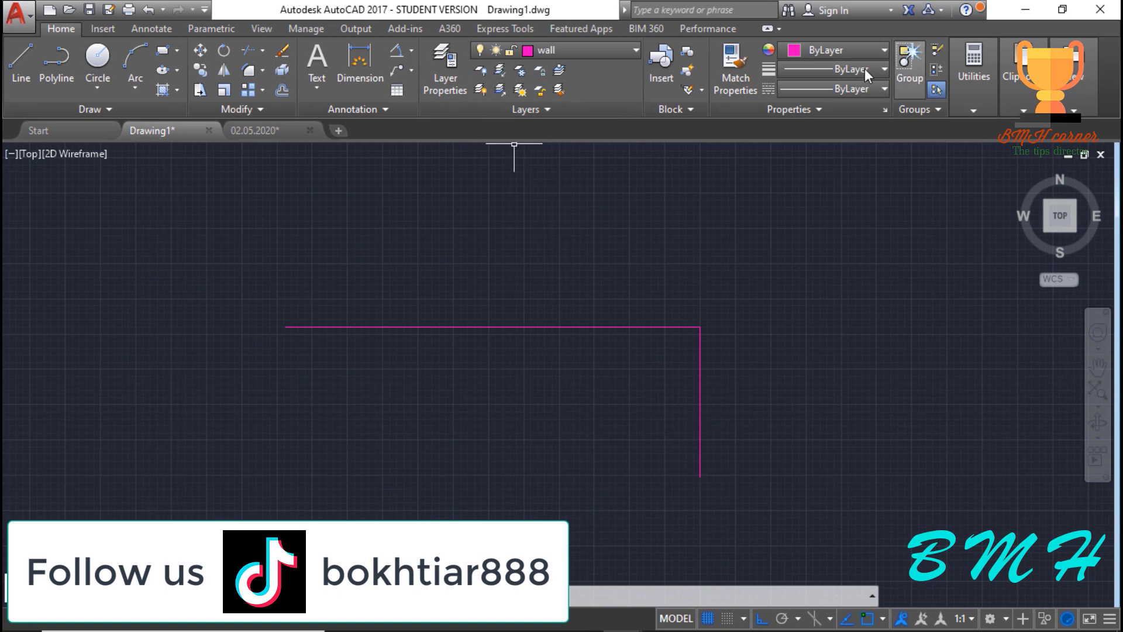
left_click(862, 52)
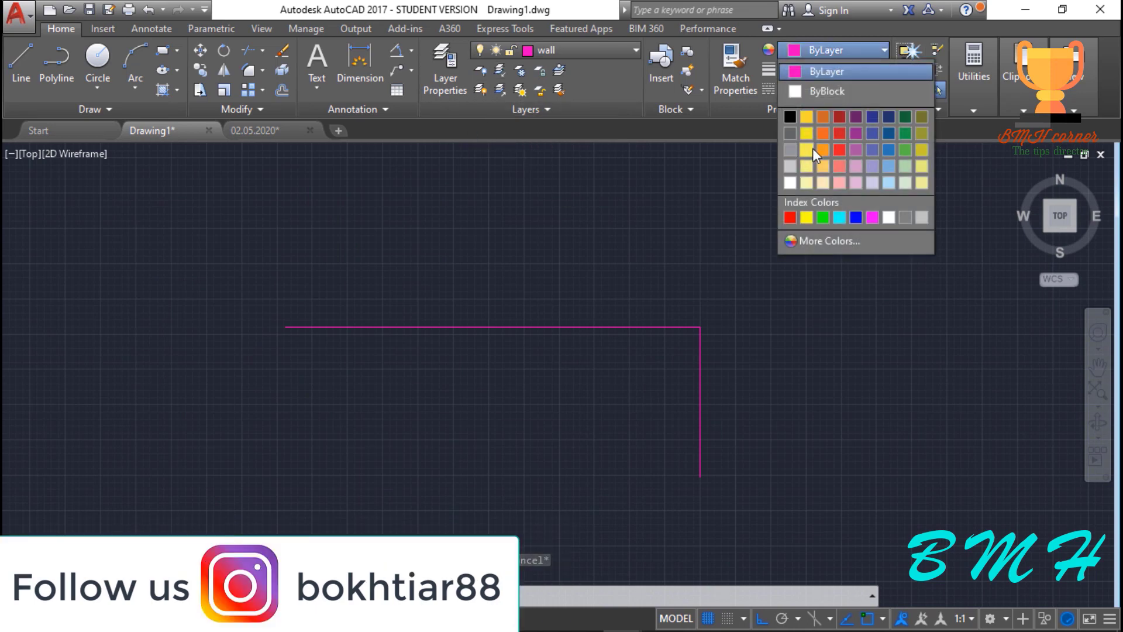
left_click(863, 50)
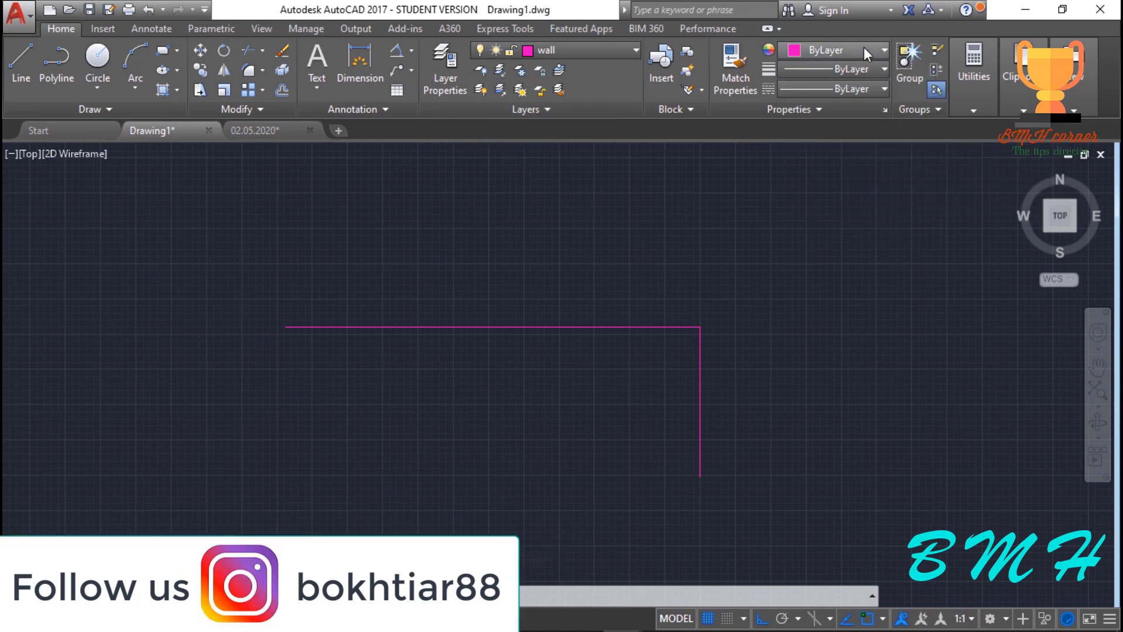